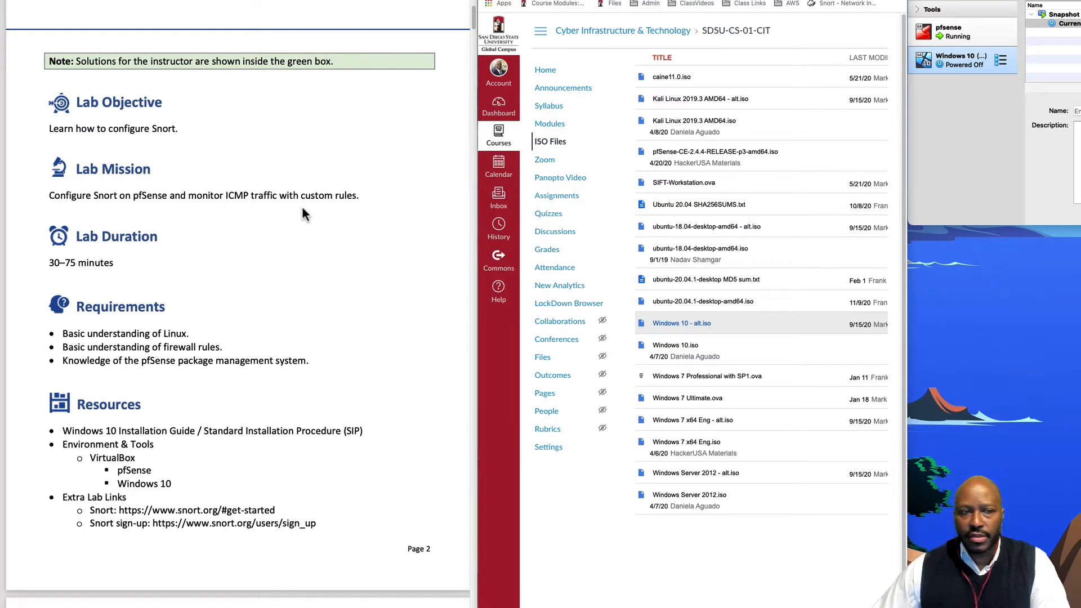
# Scroll the lab guide past Objective, Requirements and Lab Task 1 to Lab Task 2 on page 5
pyautogui.scroll(-3, 301, 209)
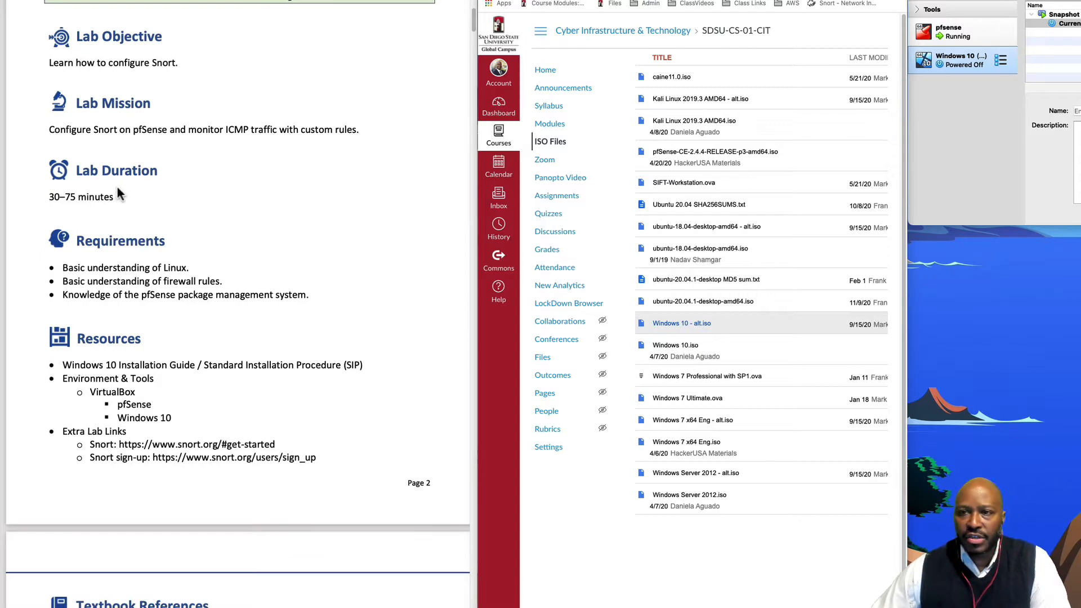
pyautogui.scroll(-3, 86, 209)
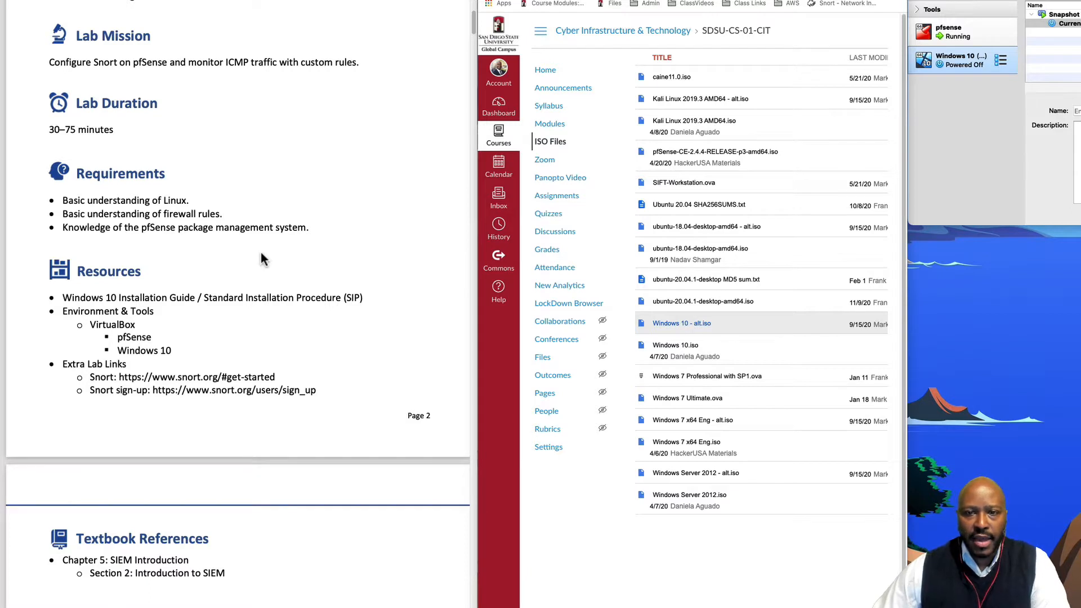
pyautogui.scroll(-2, 239, 298)
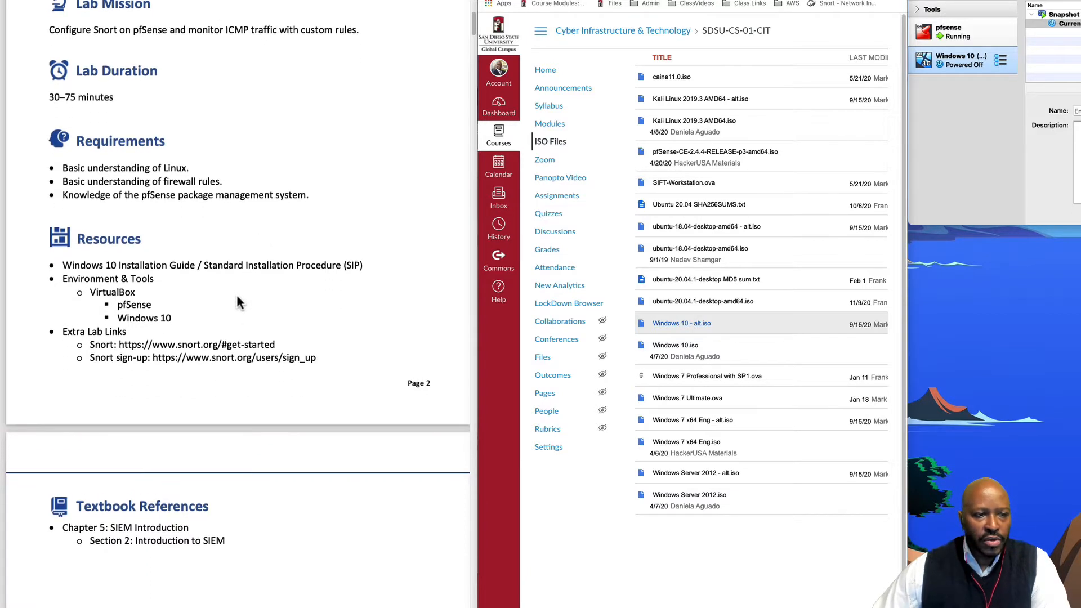
pyautogui.scroll(-1, 166, 284)
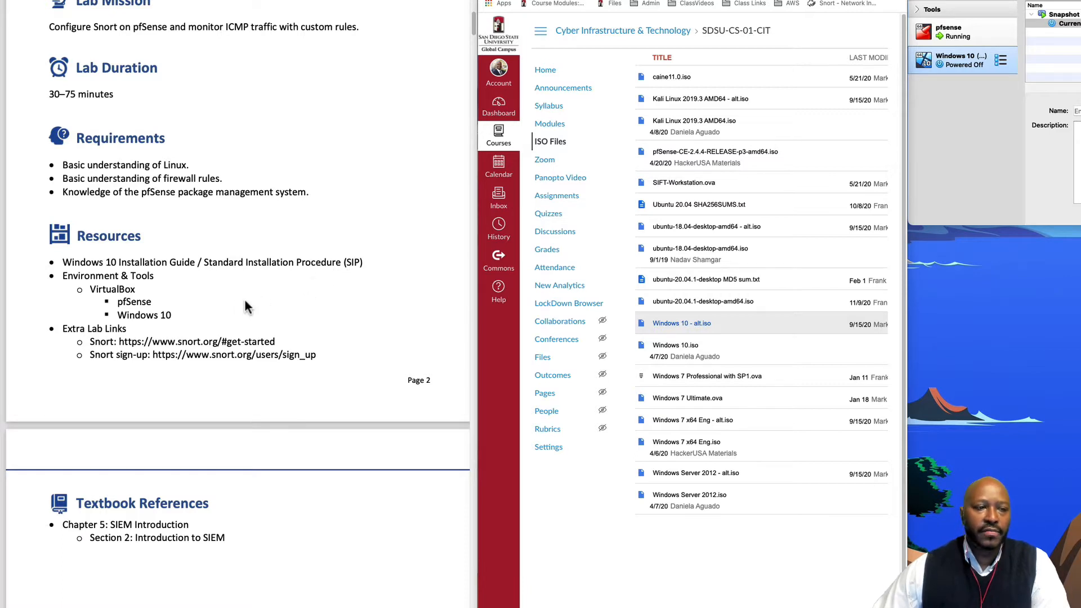
pyautogui.scroll(-2, 220, 307)
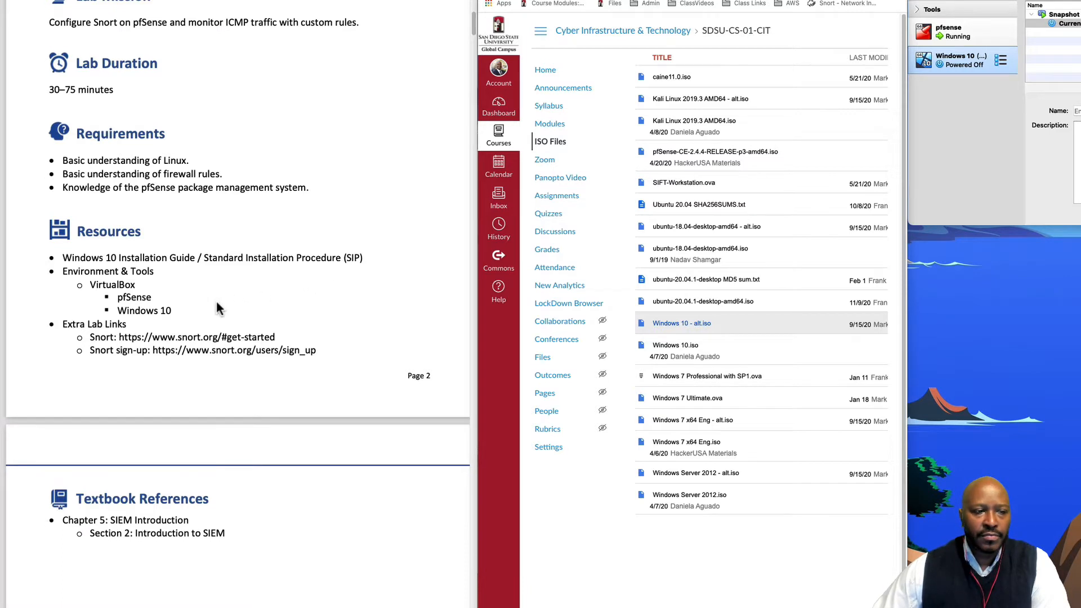
pyautogui.click(978, 1)
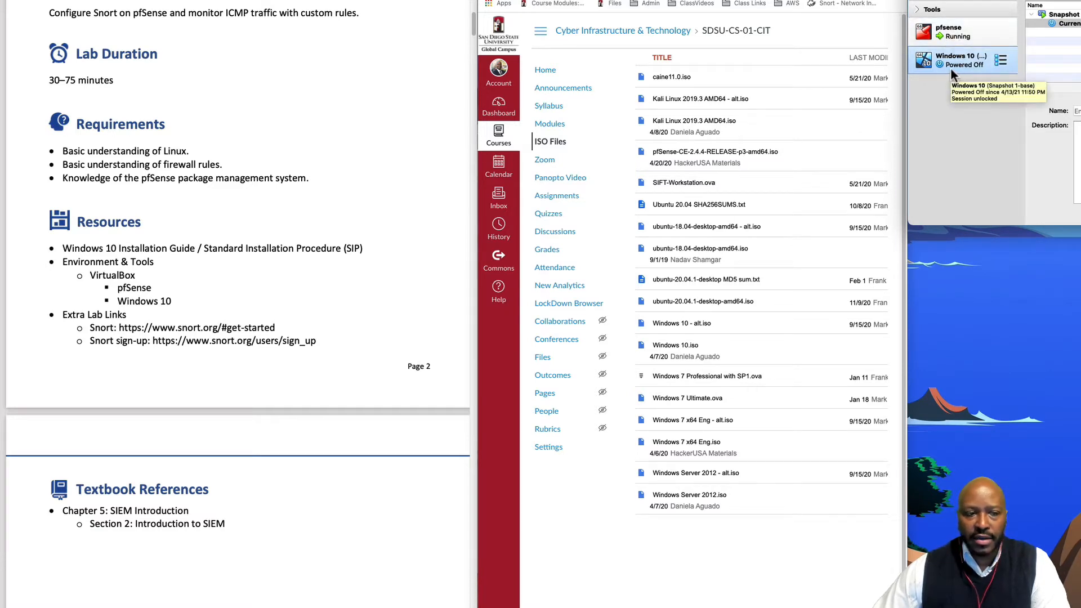
pyautogui.scroll(-2, 324, 359)
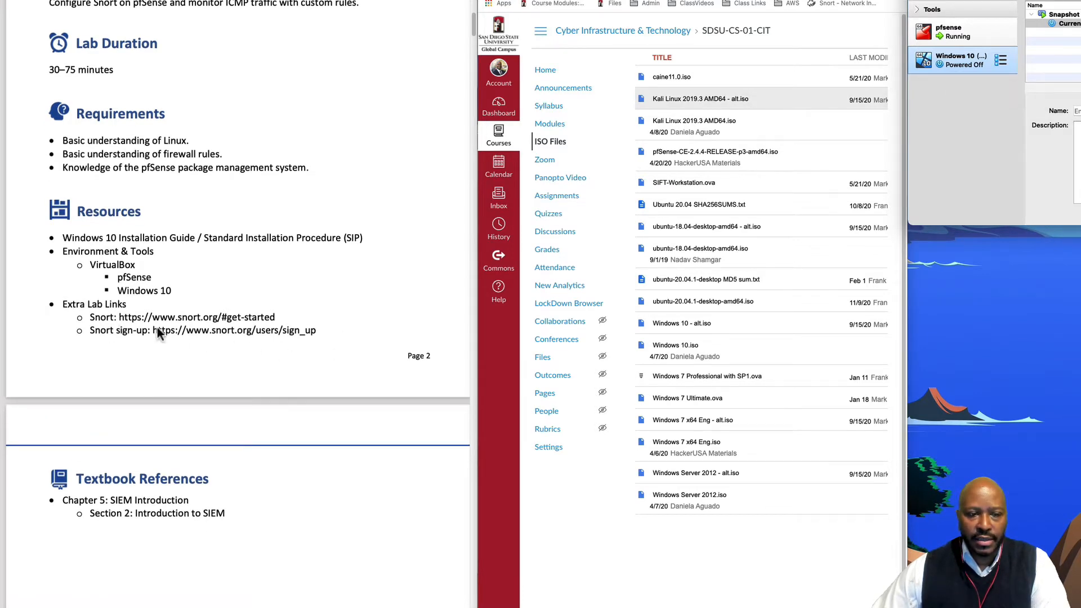
pyautogui.scroll(-5, 238, 367)
pyautogui.scroll(-3, 241, 378)
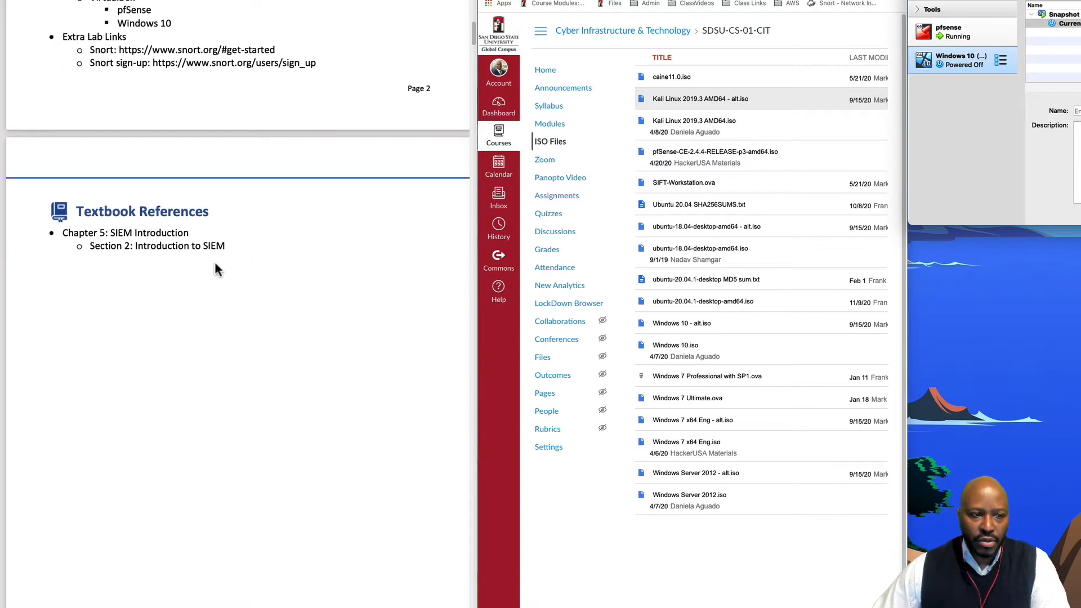
pyautogui.scroll(-20, 254, 278)
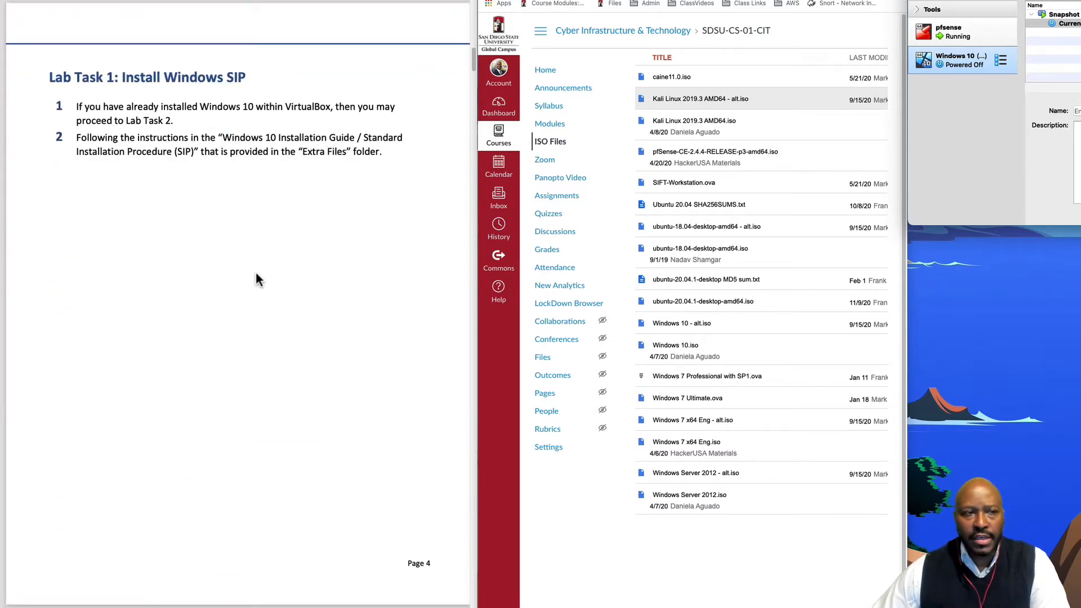
pyautogui.scroll(-1, 218, 262)
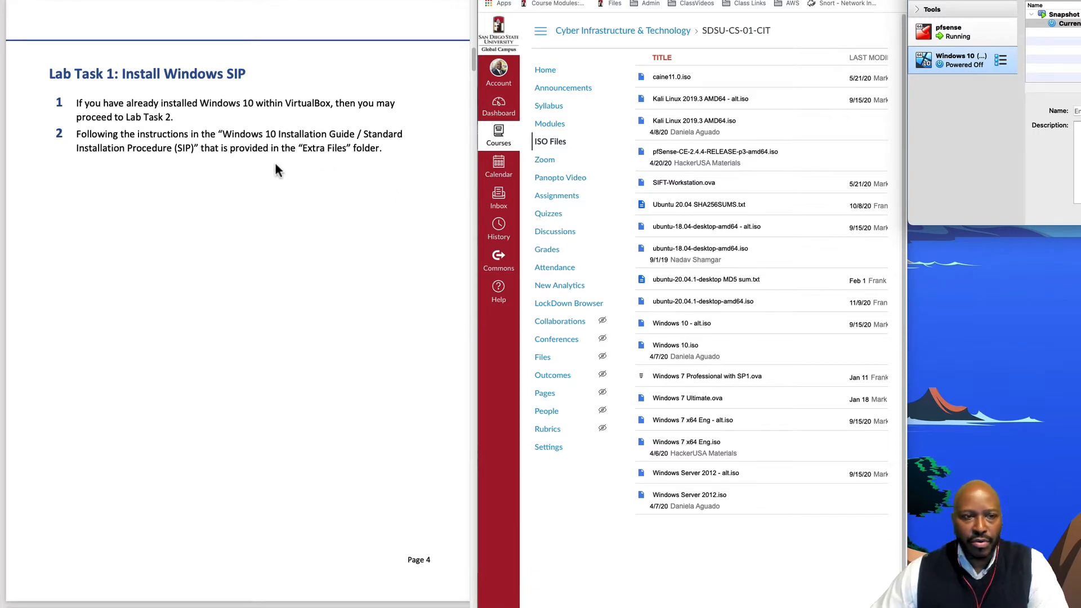
pyautogui.scroll(-10, 294, 254)
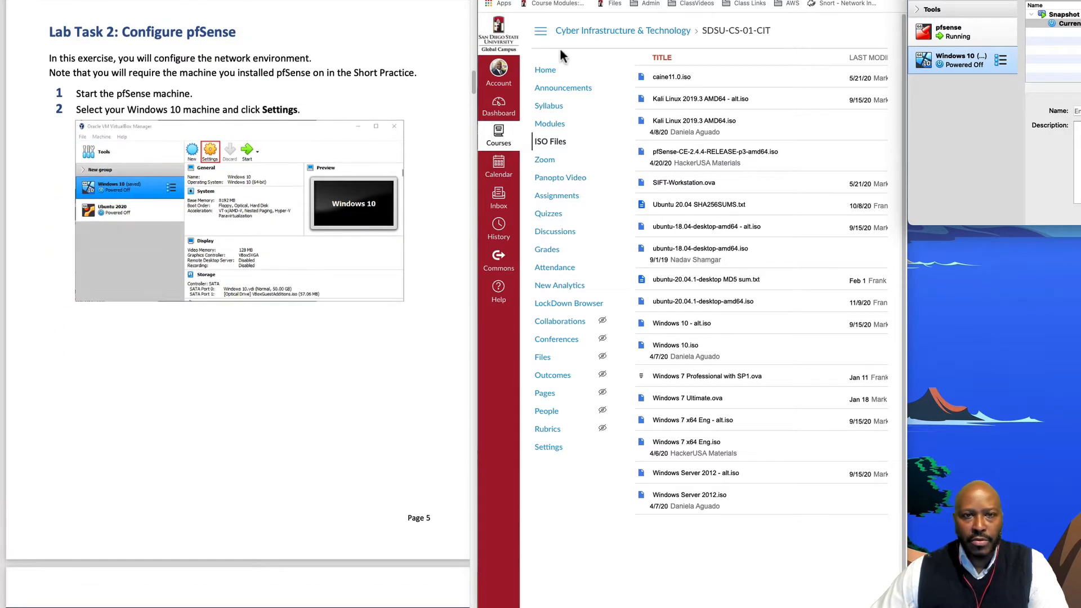
# Minimize Chrome, close PowerPoint and minimize the pfSense VM window
pyautogui.press('super+m')
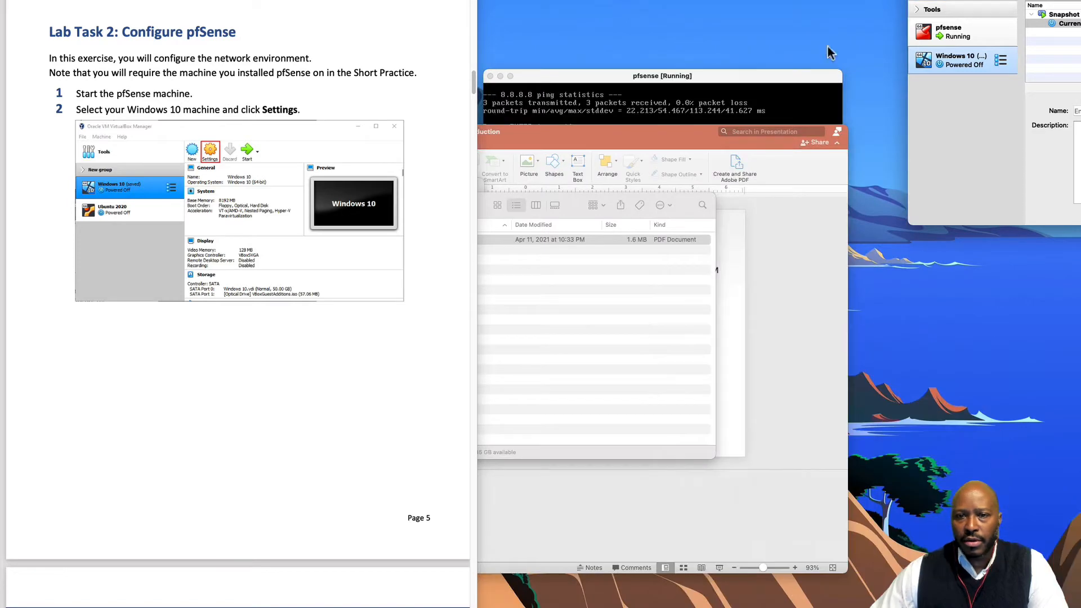
pyautogui.click(656, 138)
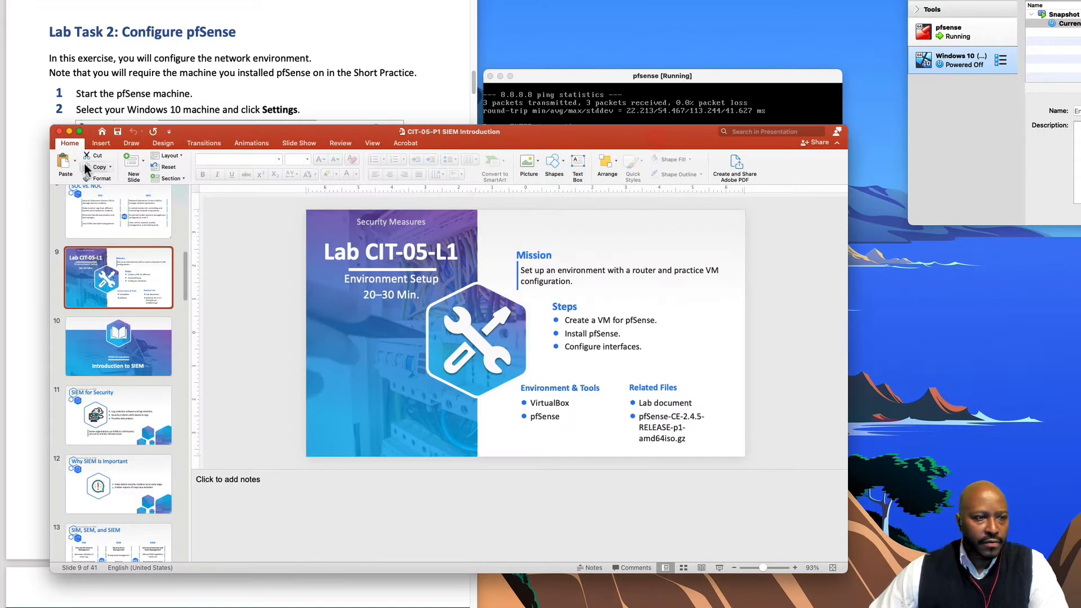
pyautogui.click(61, 133)
pyautogui.click(494, 76)
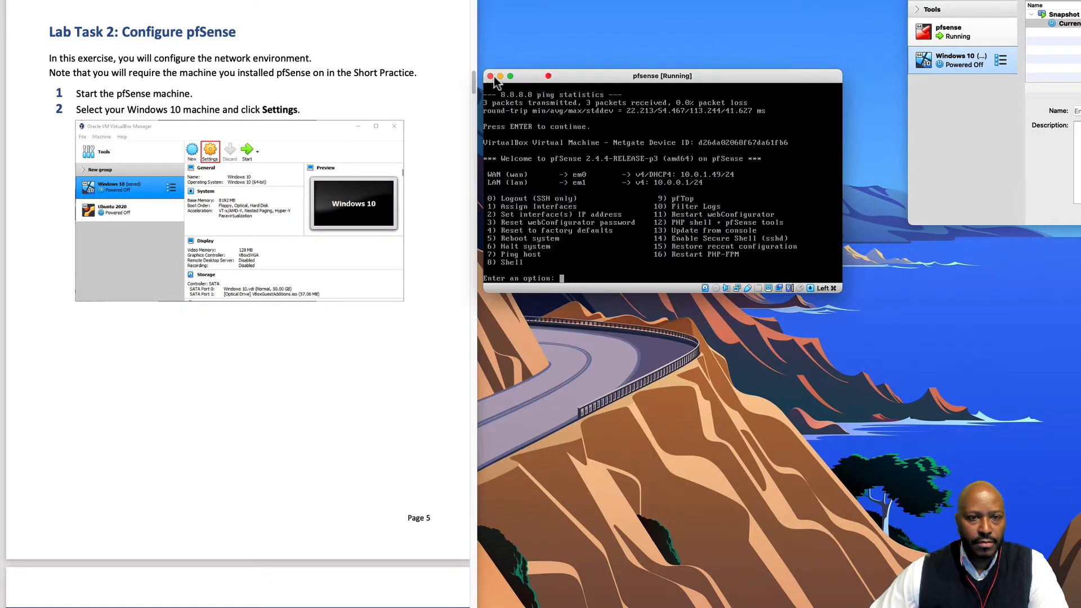
pyautogui.click(499, 76)
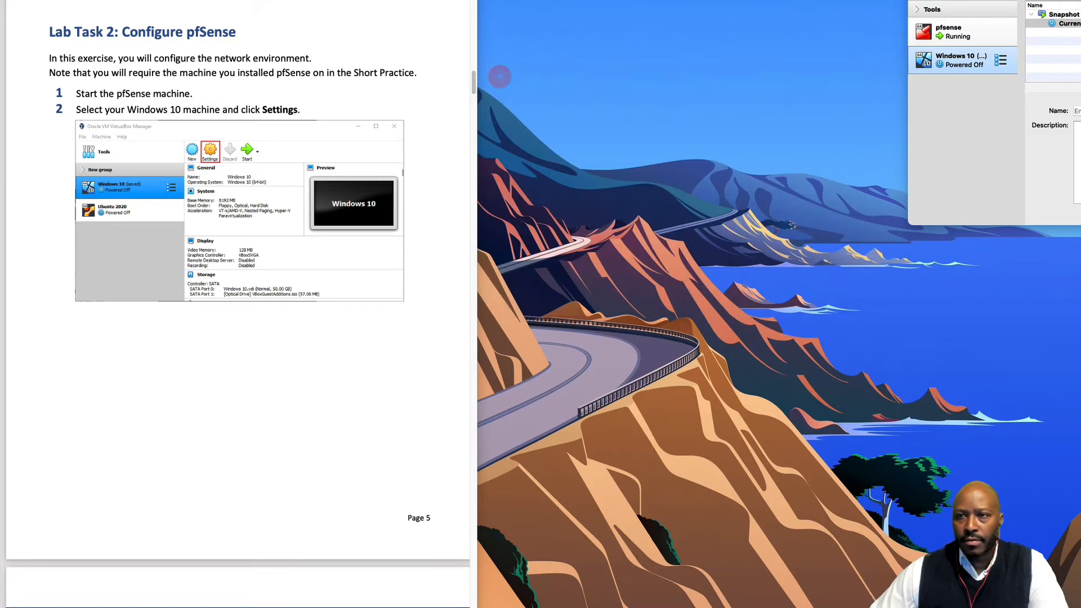
# Position the VirtualBox Manager window beside the lab guide
pyautogui.moveTo(743, 1); pyautogui.dragTo(662, 1)
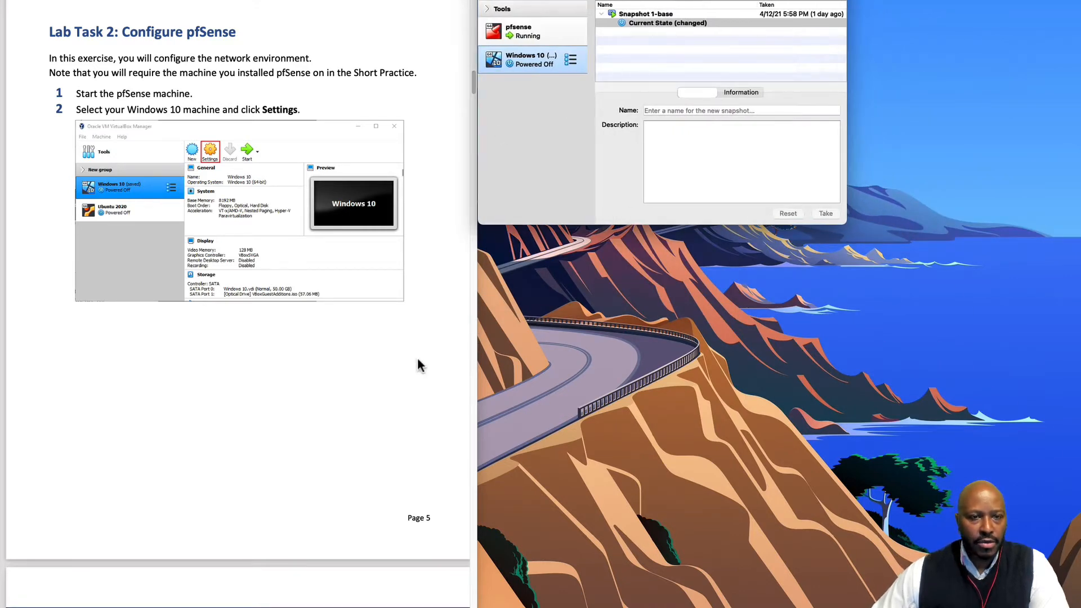
pyautogui.scroll(-3, 386, 475)
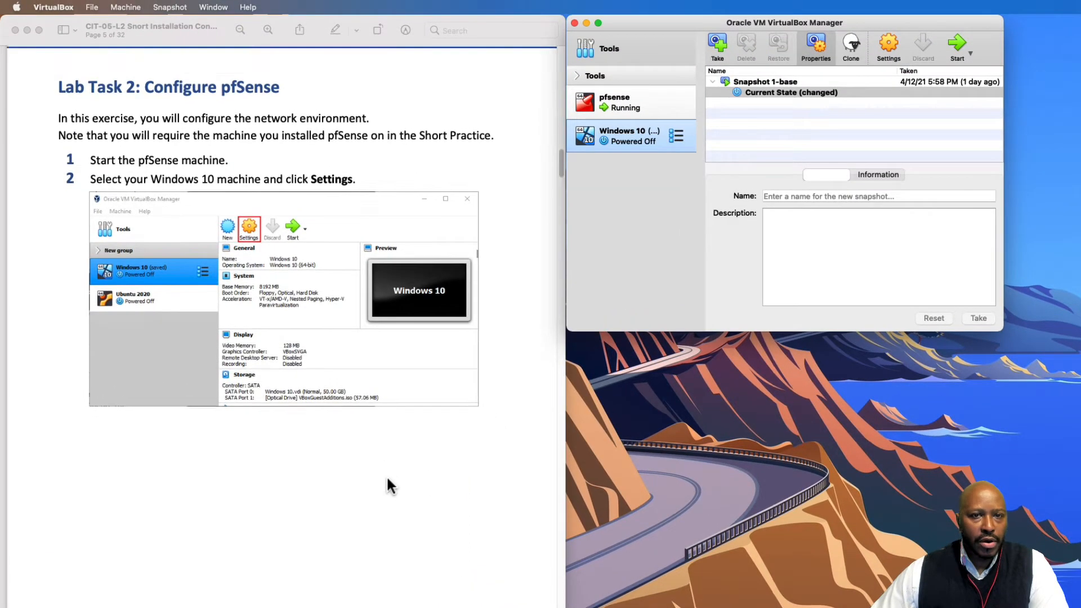
pyautogui.scroll(-2, 386, 475)
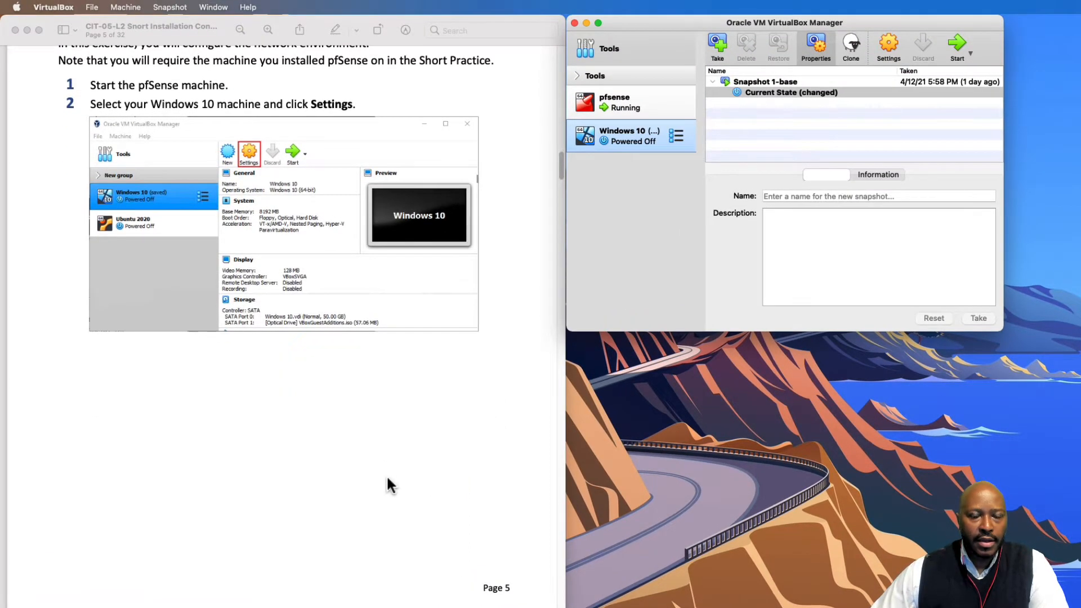
pyautogui.moveTo(700, 19); pyautogui.dragTo(695, 120)
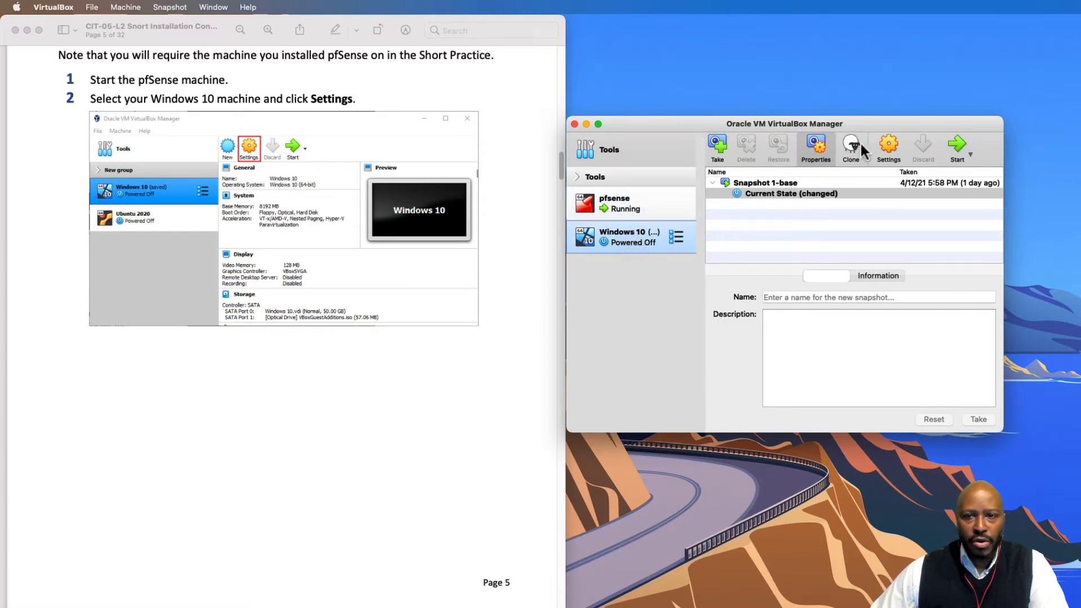
# Attach the Windows 10 adapter to Internal Network 'VulnCorp Network' with promiscuous mode Allow VMs, and save
pyautogui.click(887, 144)
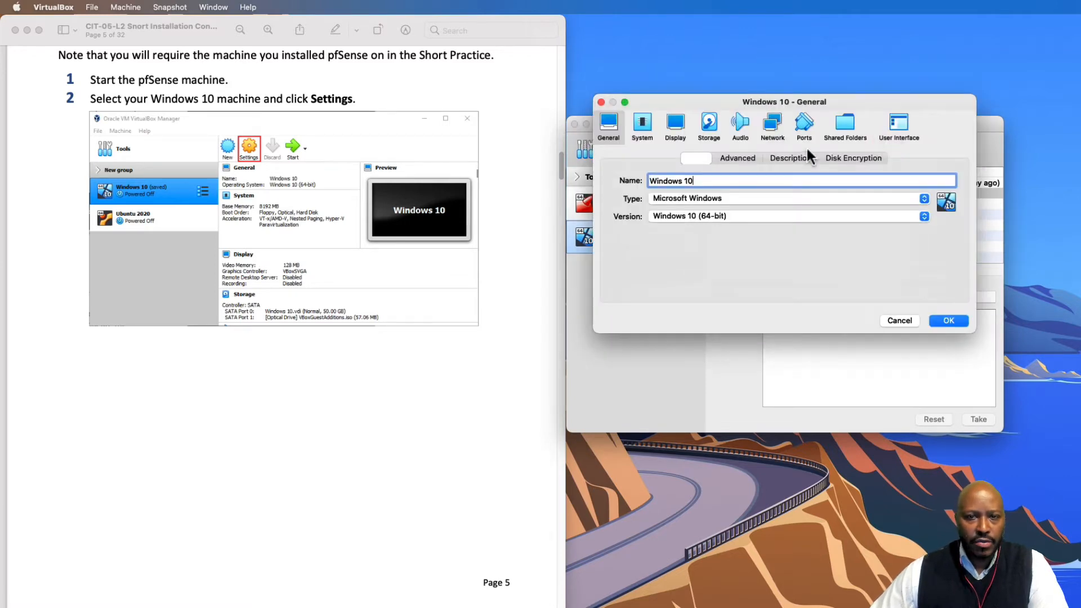
pyautogui.click(772, 128)
pyautogui.scroll(-5, 409, 502)
pyautogui.scroll(-8, 405, 503)
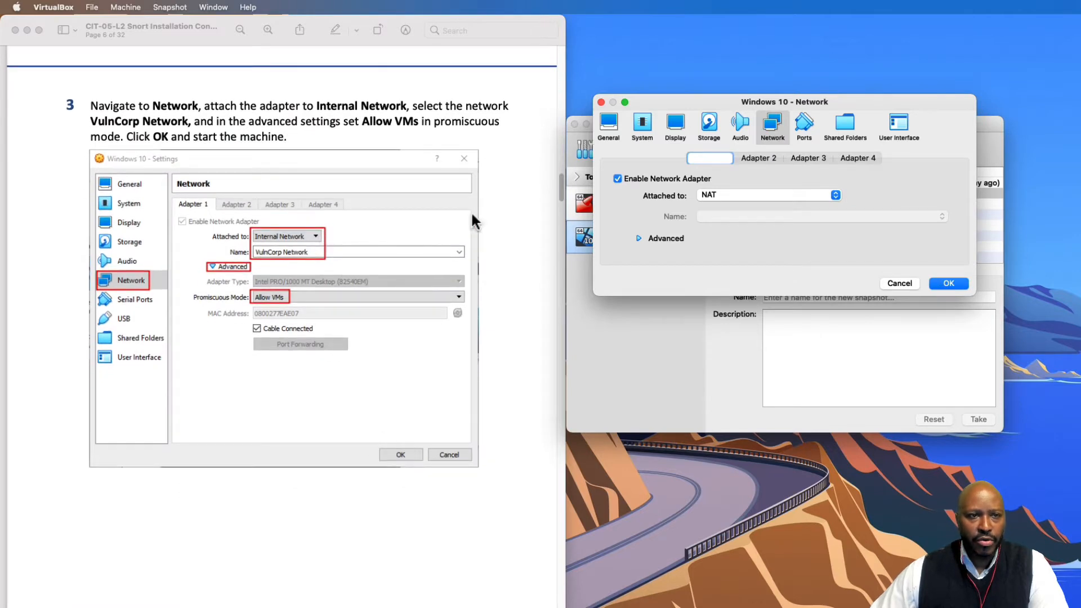
pyautogui.click(800, 195)
pyautogui.click(790, 217)
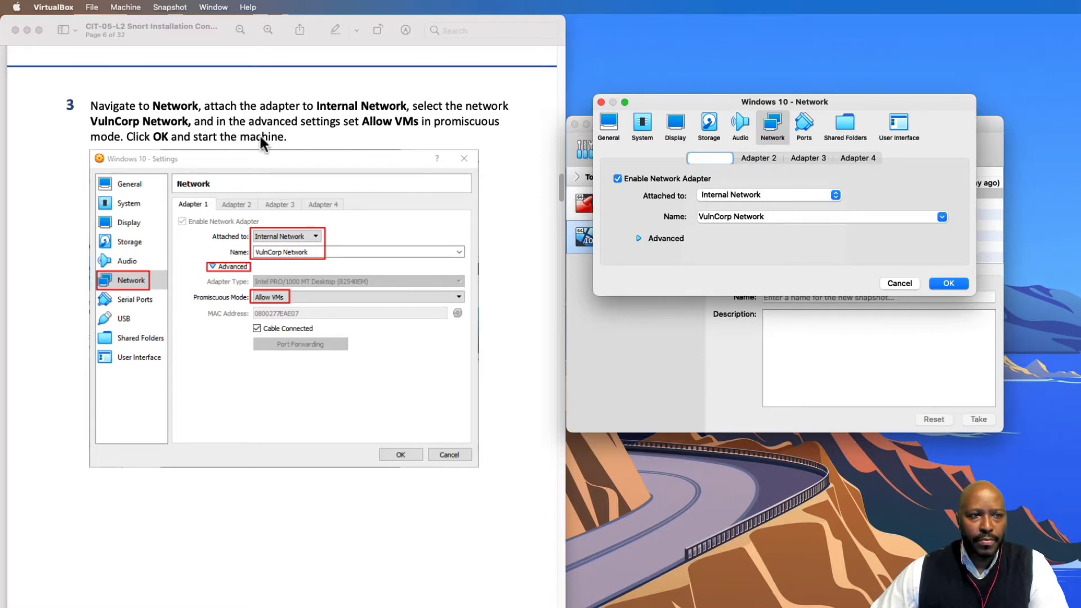
pyautogui.click(639, 237)
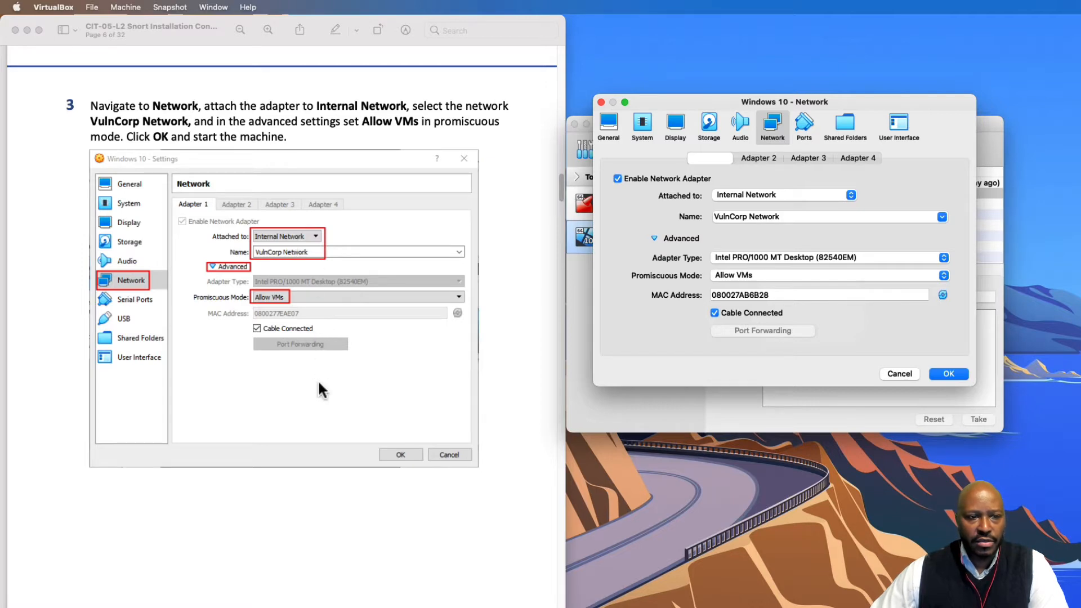
pyautogui.click(948, 374)
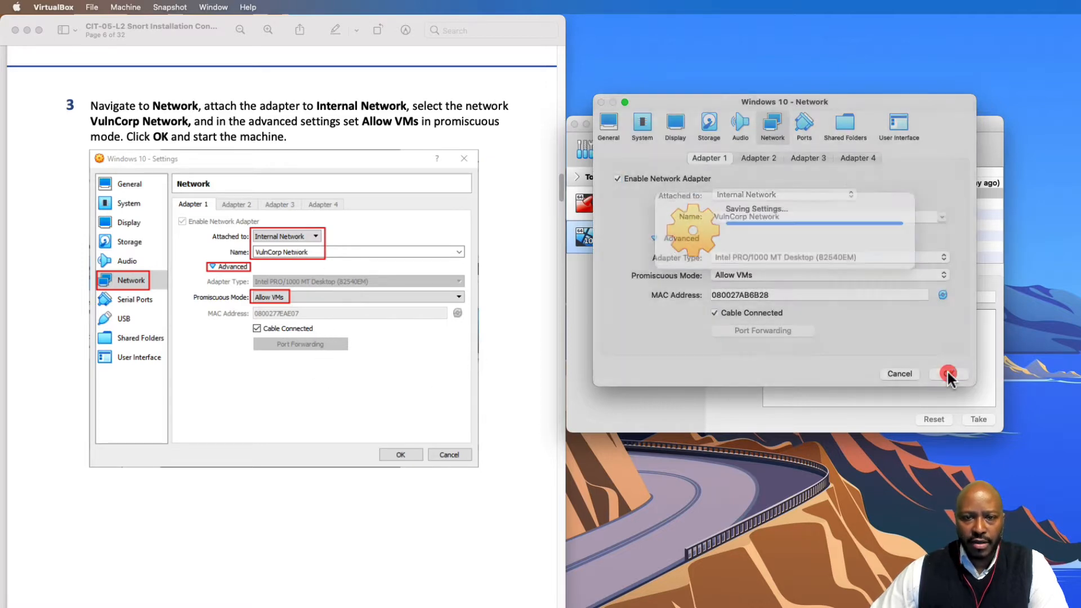
pyautogui.scroll(-10, 367, 470)
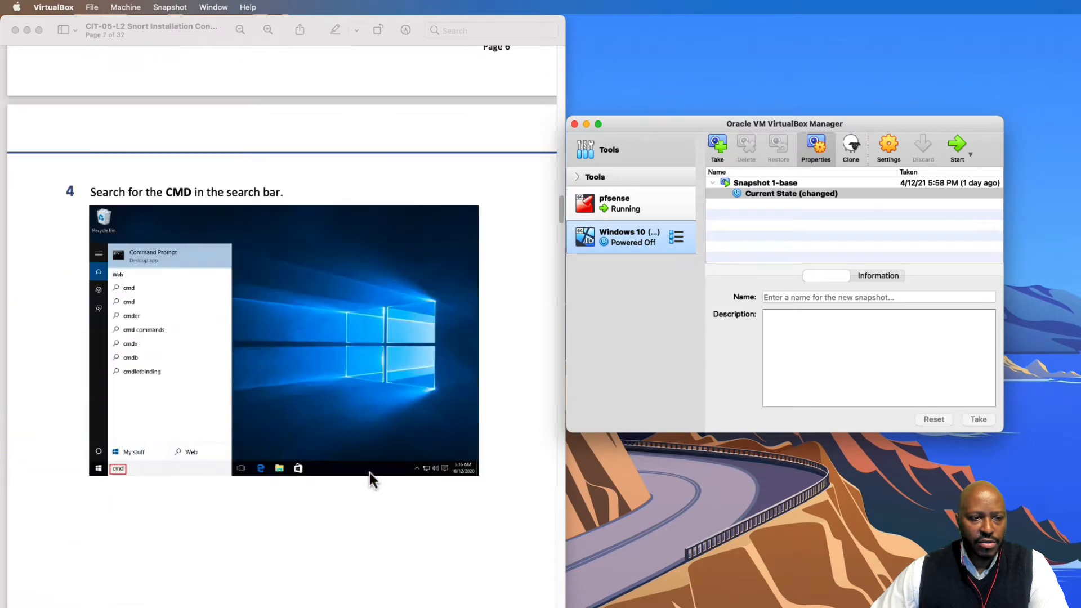
# Start the Windows 10 VM and arrange its window, hiding the VirtualBox Manager
pyautogui.scroll(-3, 369, 471)
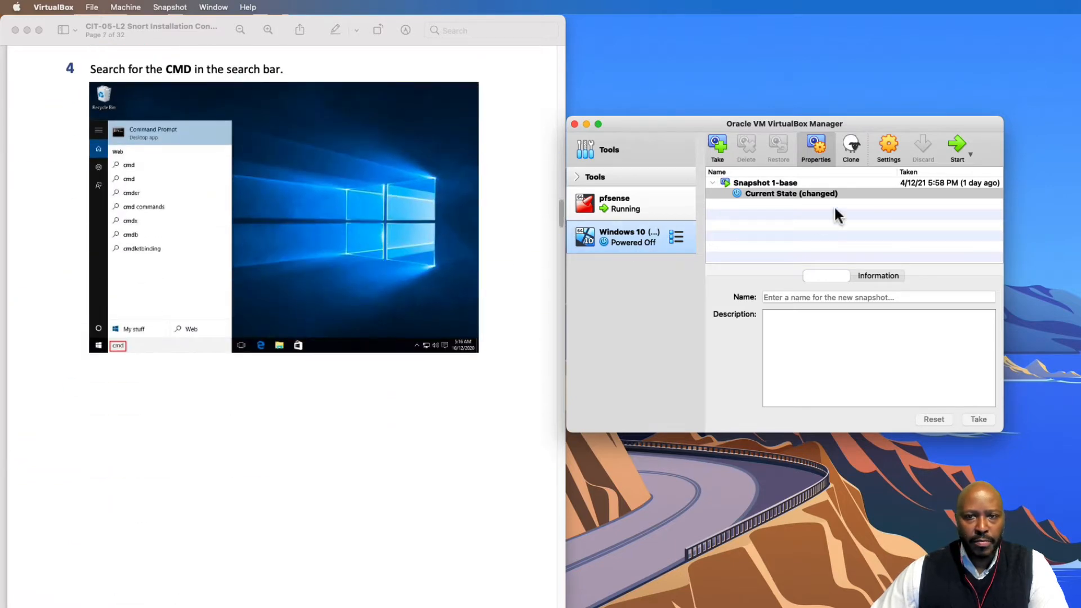
pyautogui.click(958, 147)
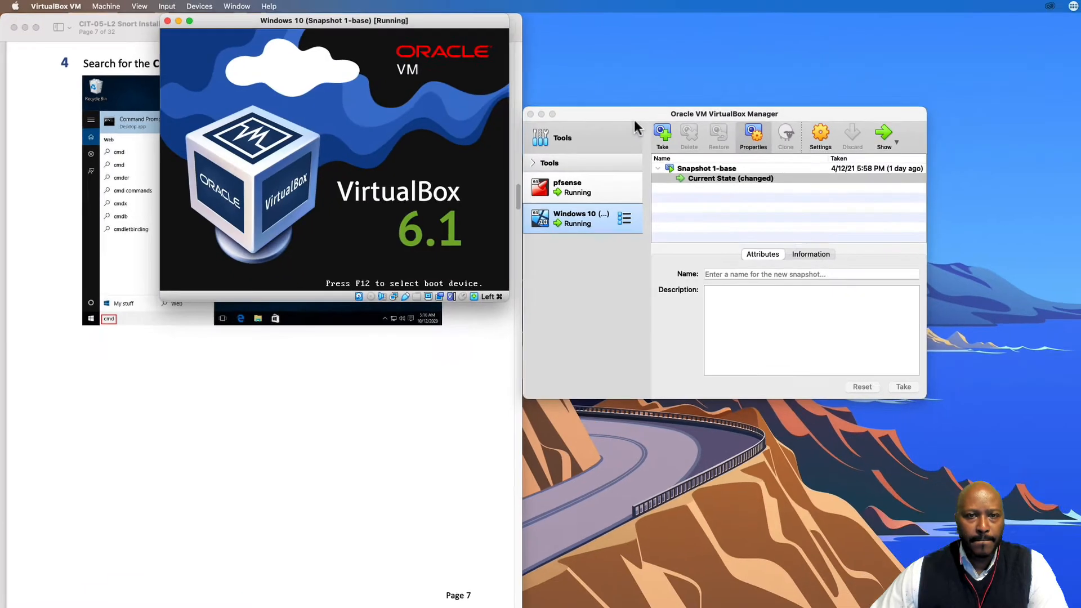
pyautogui.moveTo(665, 125); pyautogui.dragTo(1053, 122)
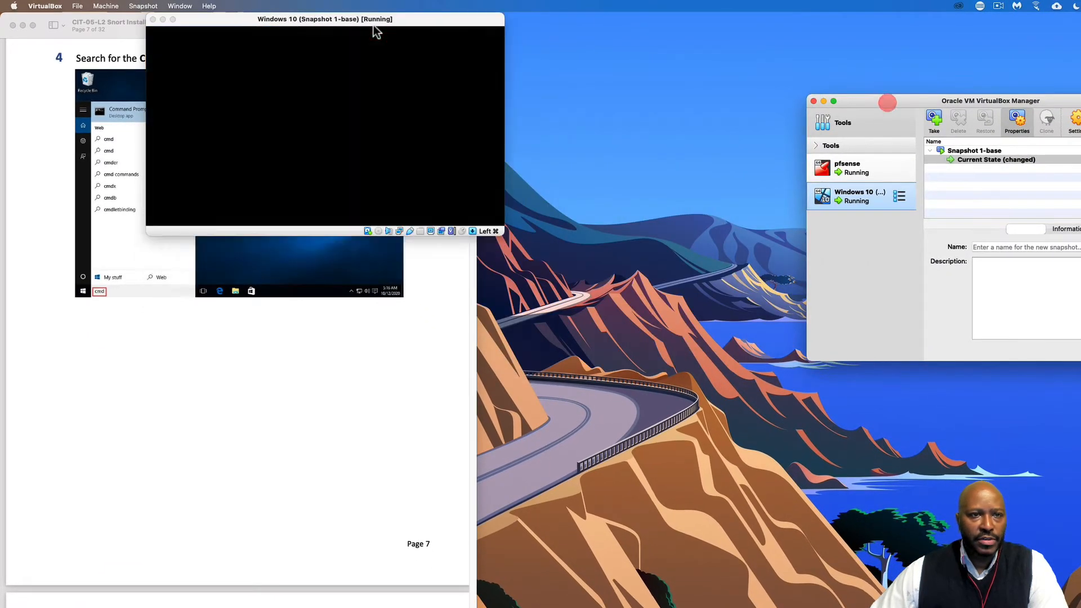
pyautogui.moveTo(374, 24); pyautogui.dragTo(707, 28)
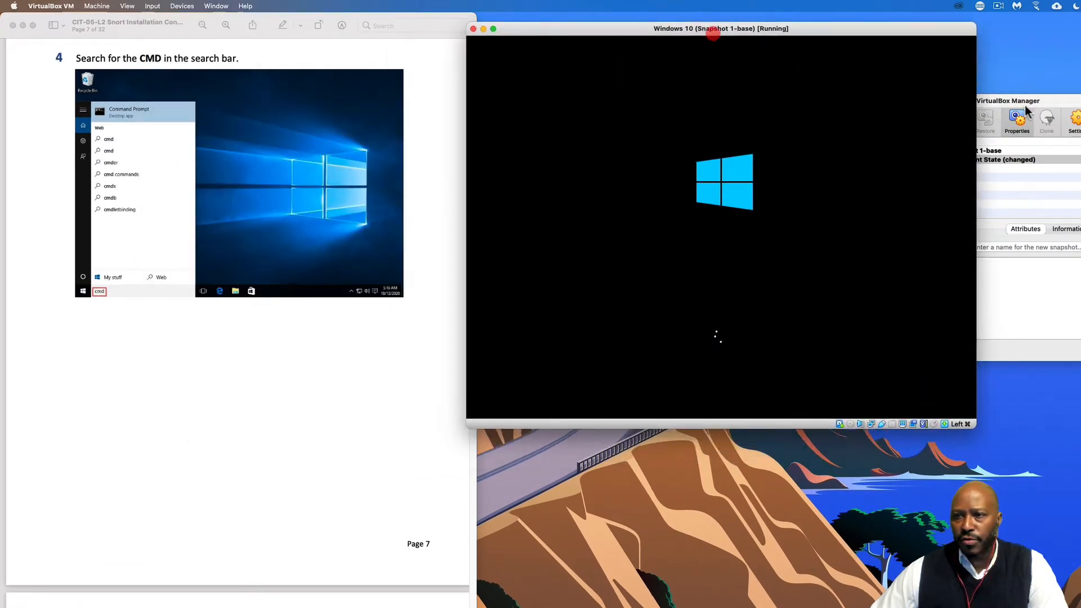
pyautogui.click(1064, 105)
pyautogui.click(823, 101)
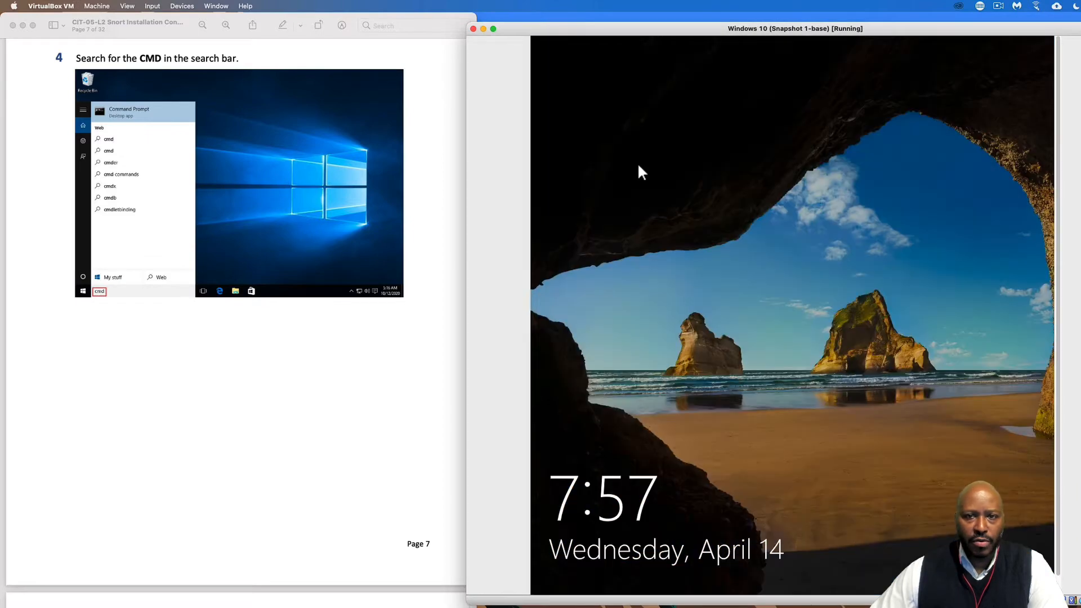
pyautogui.moveTo(592, 31); pyautogui.dragTo(603, 24)
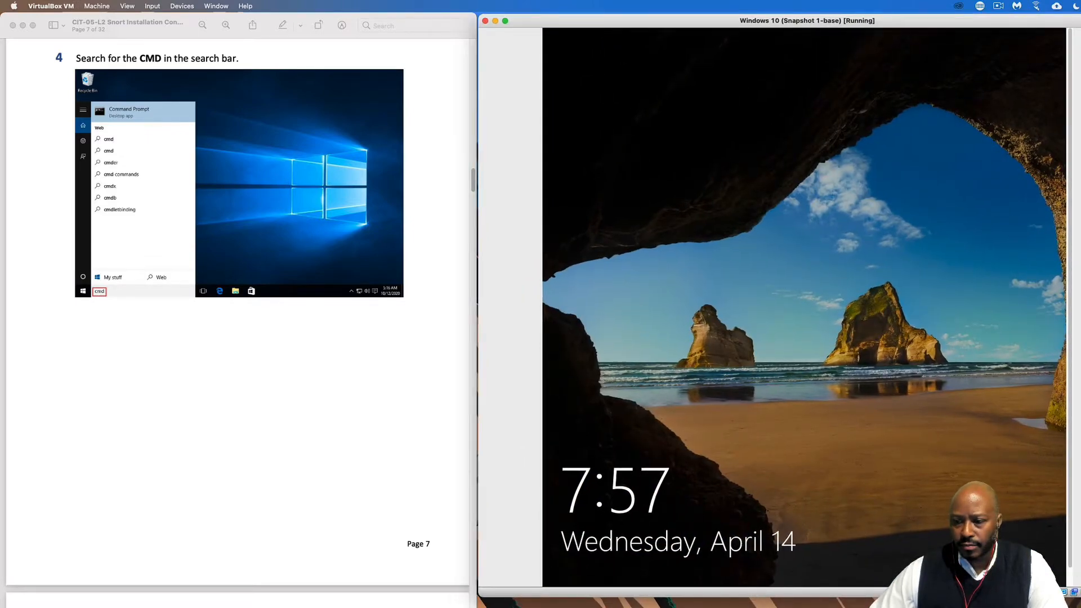
pyautogui.moveTo(1080, 597)
pyautogui.mouseDown()
pyautogui.moveTo(1080, 434)
pyautogui.moveTo(1080, 599)
pyautogui.mouseUp()
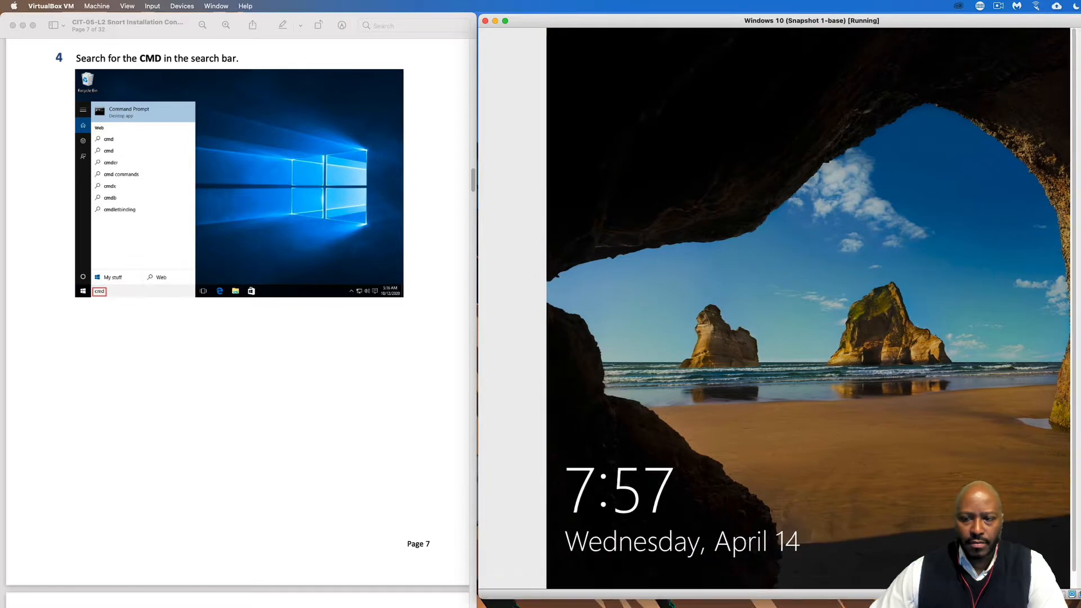
# Sign in with the account password, allow network discovery, and resize the window to fit the desktop
pyautogui.click(892, 507)
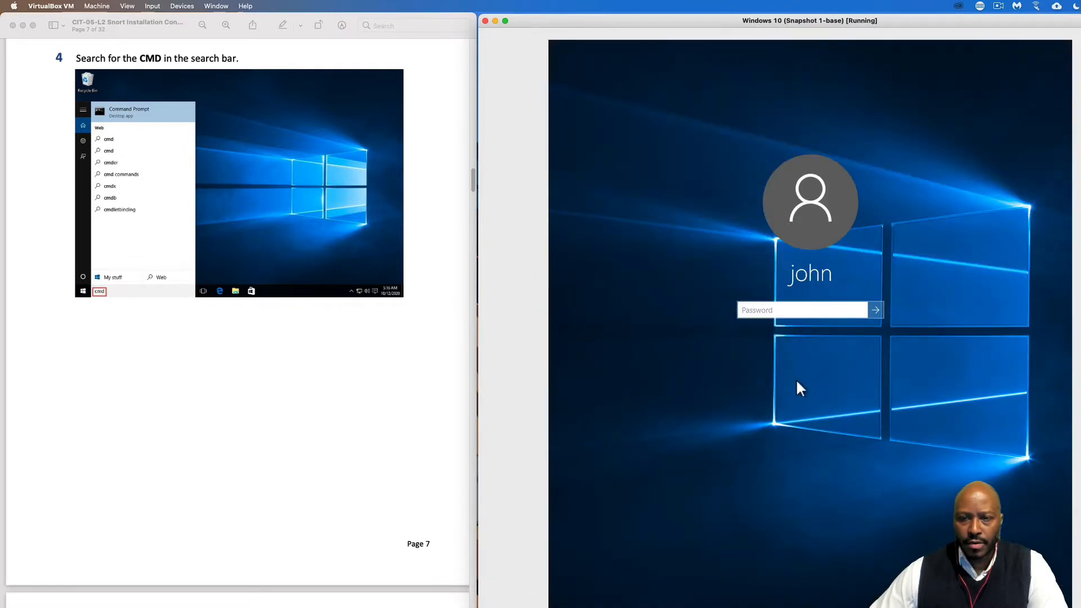
pyautogui.click(776, 310)
pyautogui.write('a')
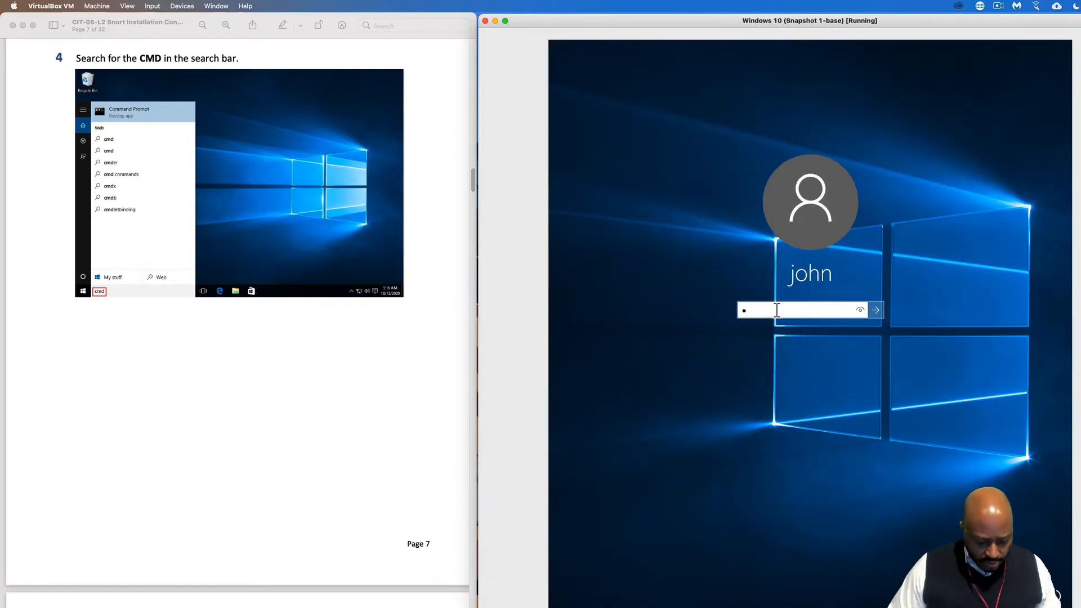
pyautogui.write('********')
pyautogui.press('Return')
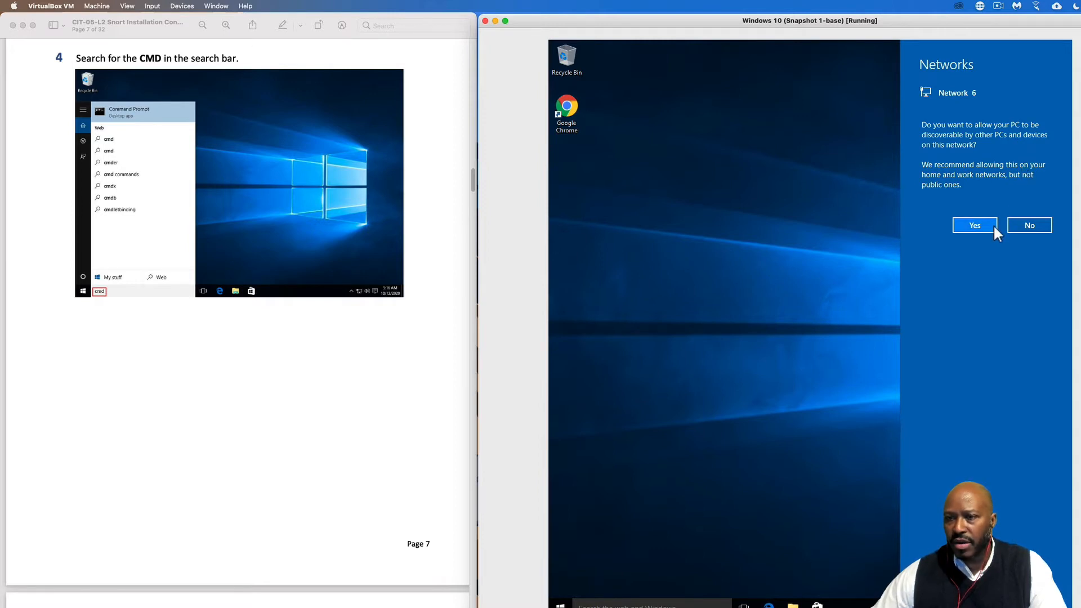
pyautogui.click(978, 232)
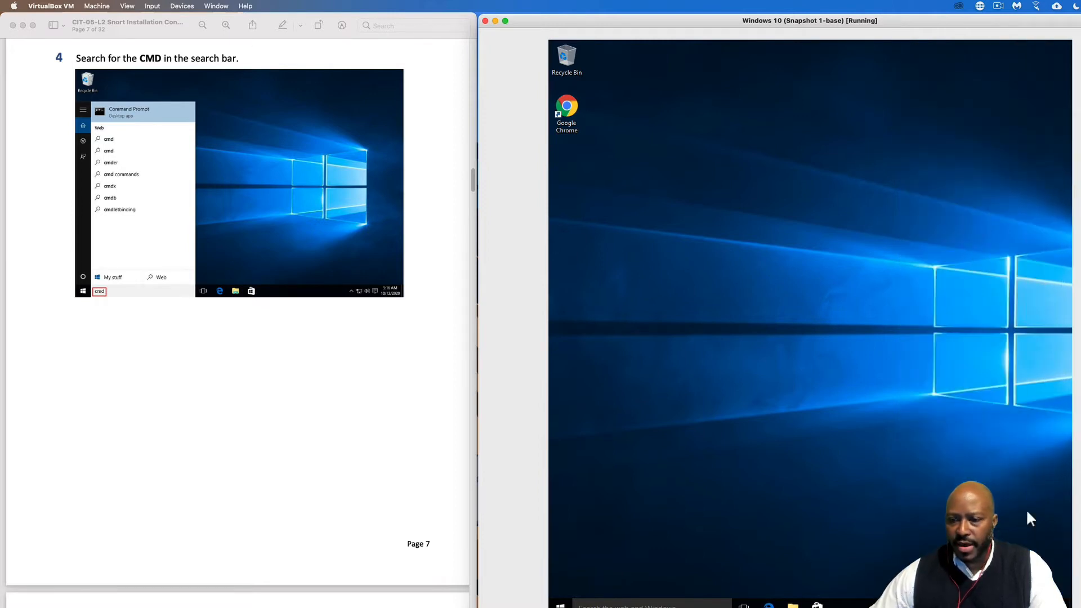
pyautogui.moveTo(1080, 607); pyautogui.dragTo(1080, 583)
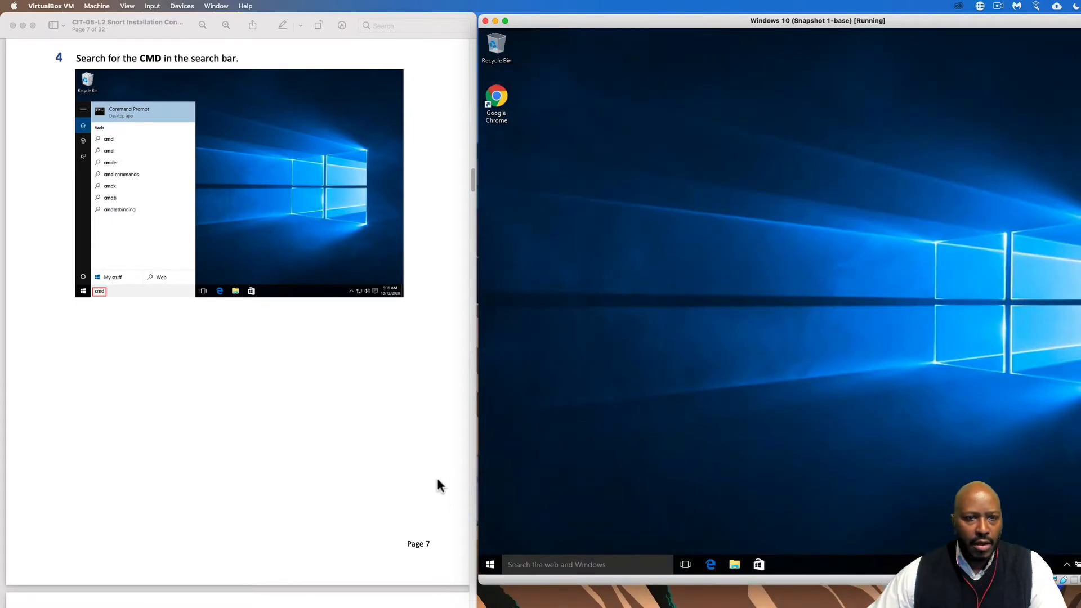
pyautogui.moveTo(1080, 583); pyautogui.dragTo(1080, 544)
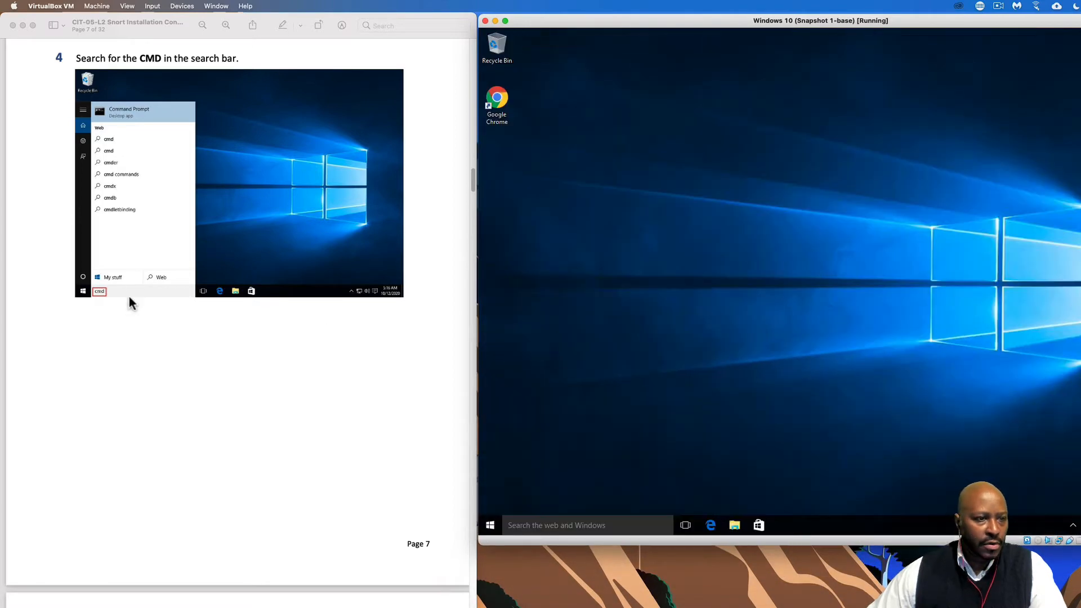
# Open Command Prompt and run ipconfig, showing IPv4 10.0.0.2 with gateway 10.0.0.1
pyautogui.click(524, 528)
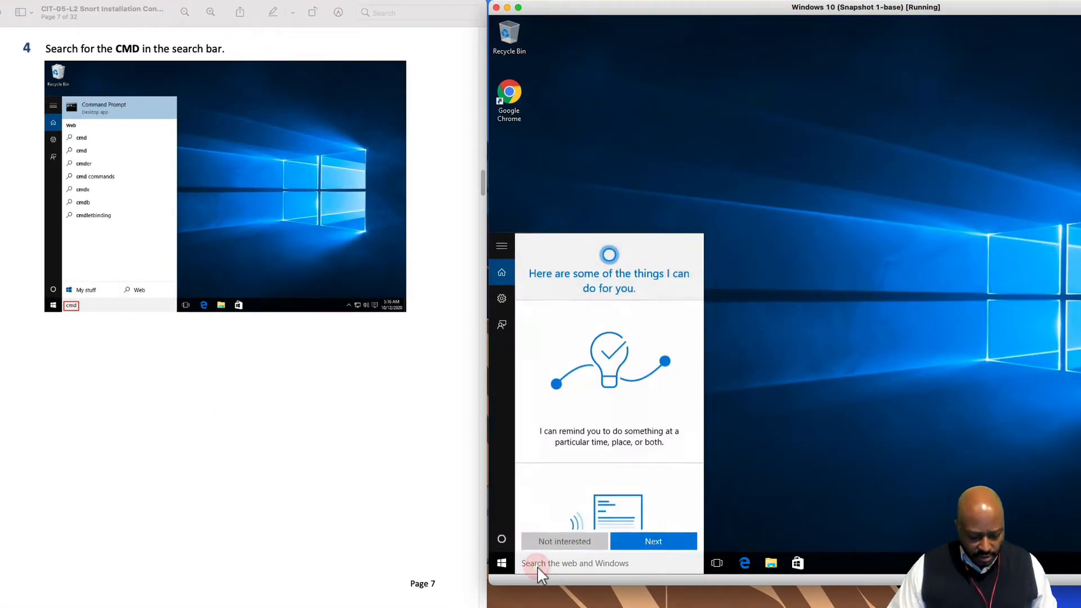
pyautogui.write('cmd')
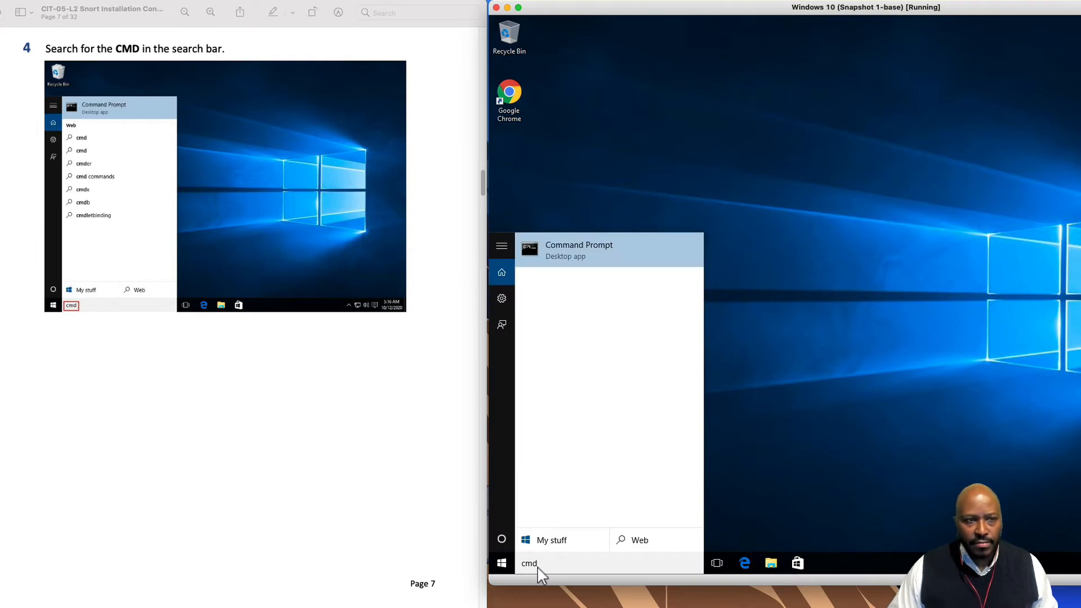
pyautogui.press('Return')
pyautogui.scroll(-5, 239, 304)
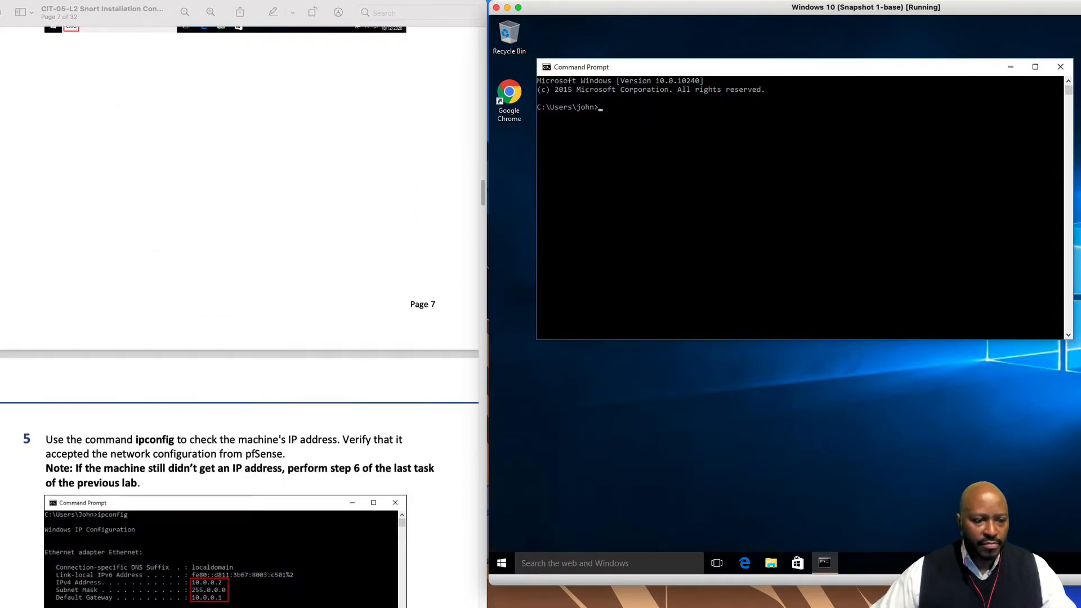
pyautogui.scroll(-7, 240, 304)
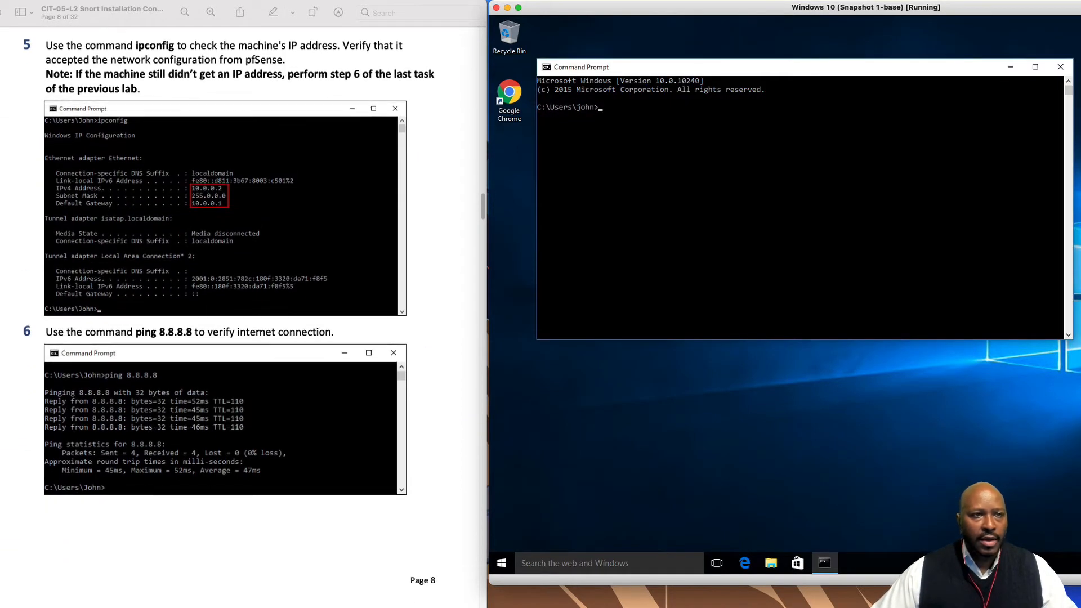
pyautogui.click(628, 108)
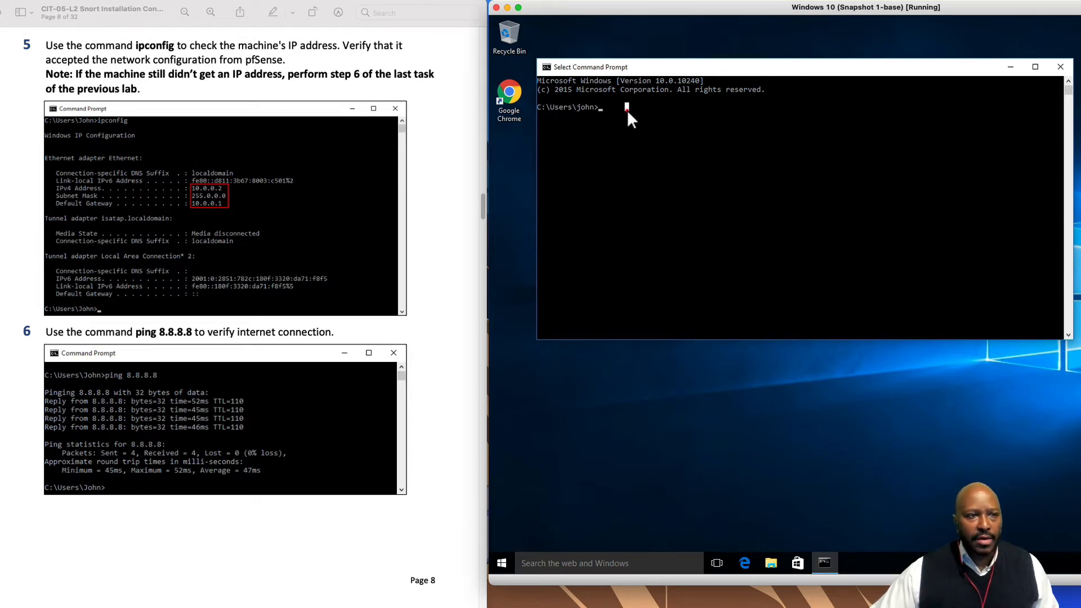
pyautogui.write('ip')
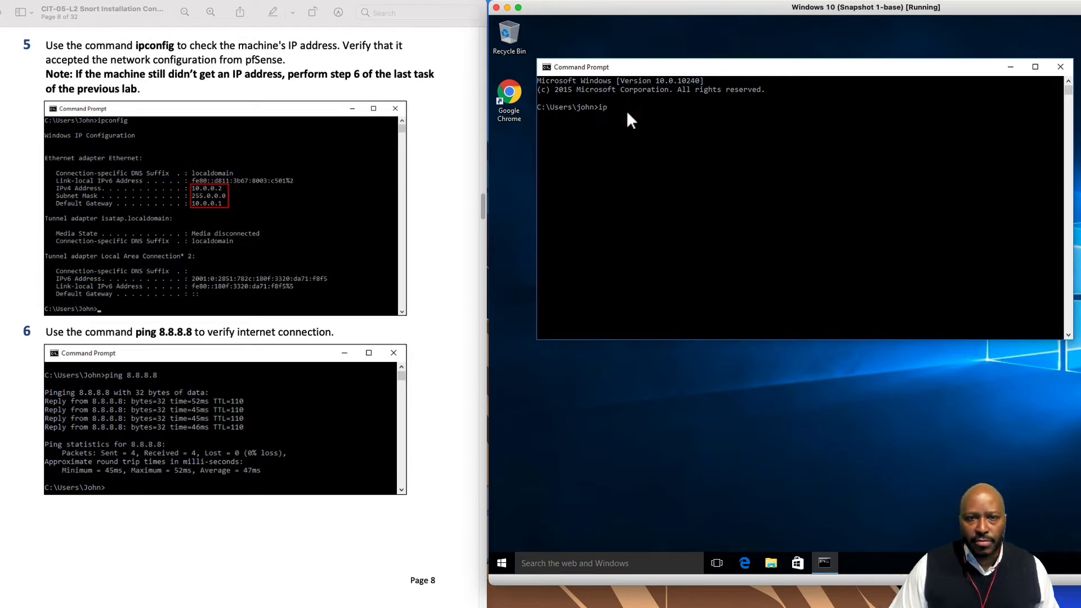
pyautogui.write('config')
pyautogui.press('Return')
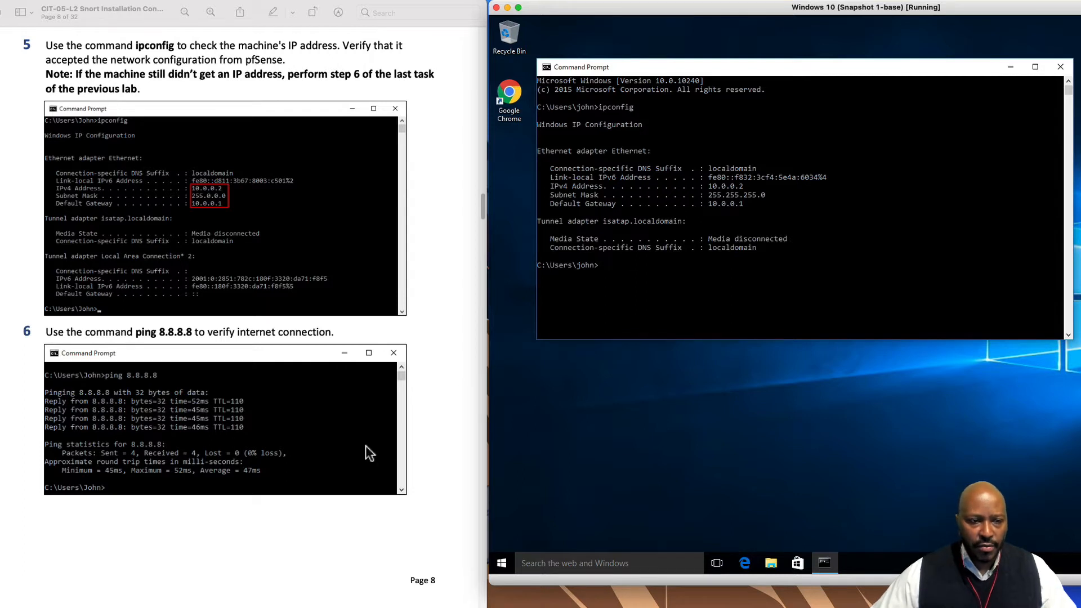
# Run ping 8.8.8.8 and confirm 4 replies with 0% loss
pyautogui.click(666, 267)
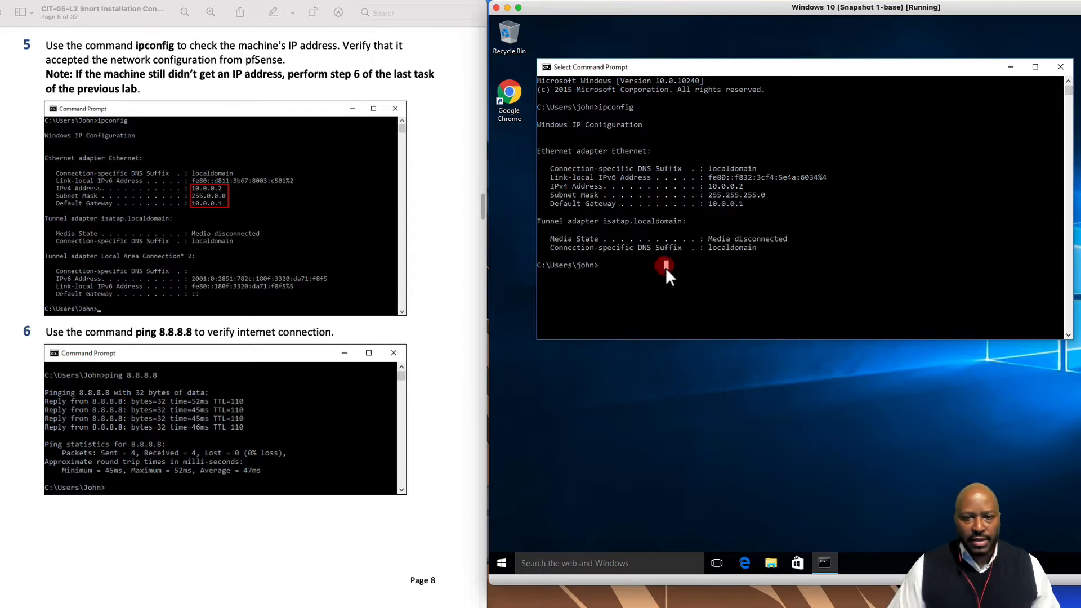
pyautogui.write('ping')
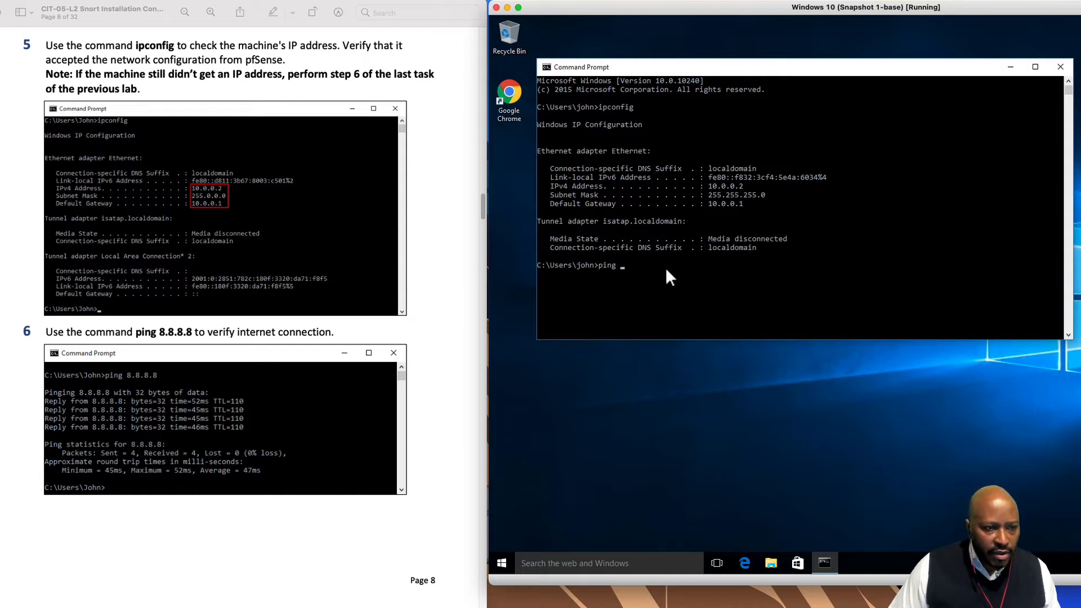
pyautogui.write(' 8.8.8.8')
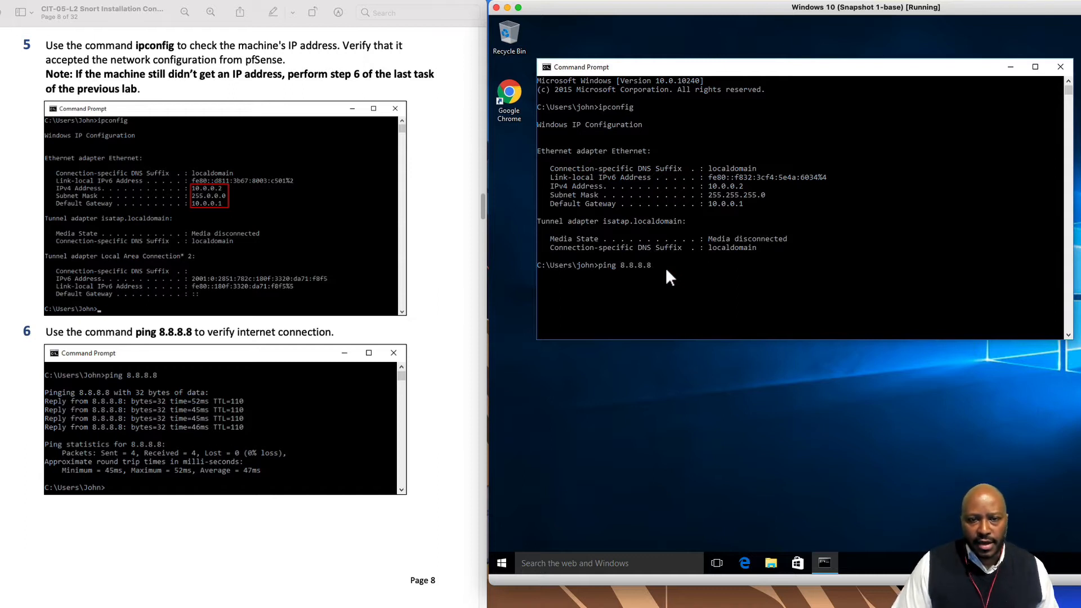
pyautogui.press('Return')
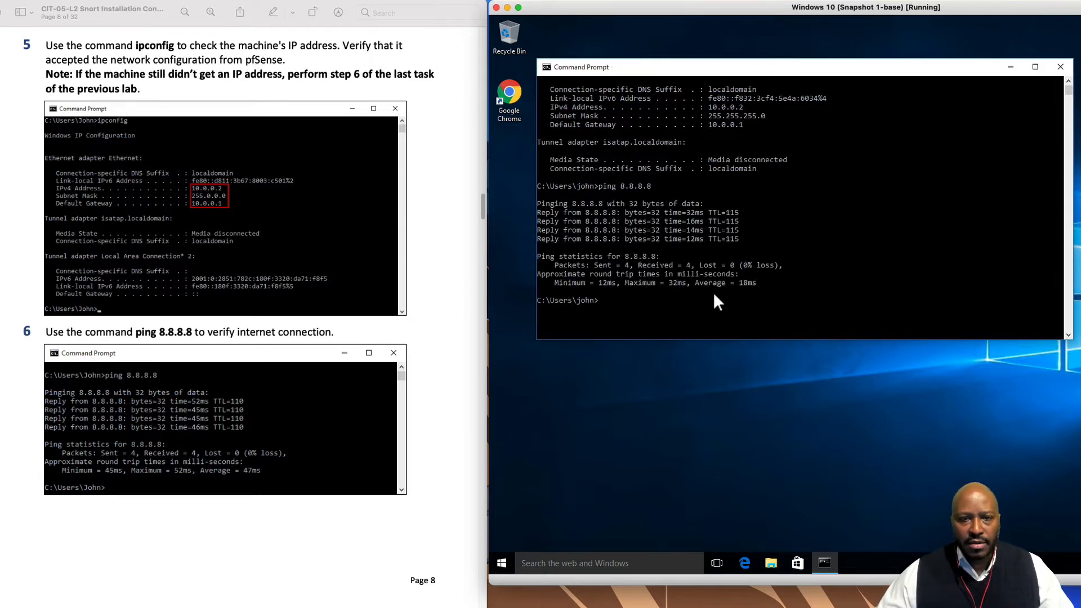
pyautogui.scroll(-10, 403, 411)
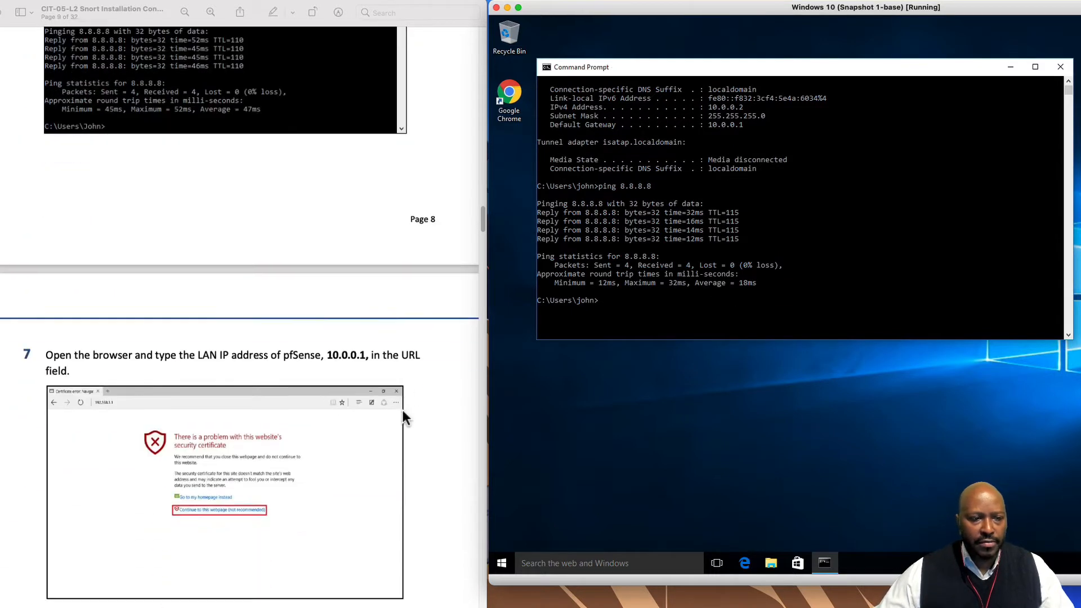
pyautogui.scroll(-2, 403, 412)
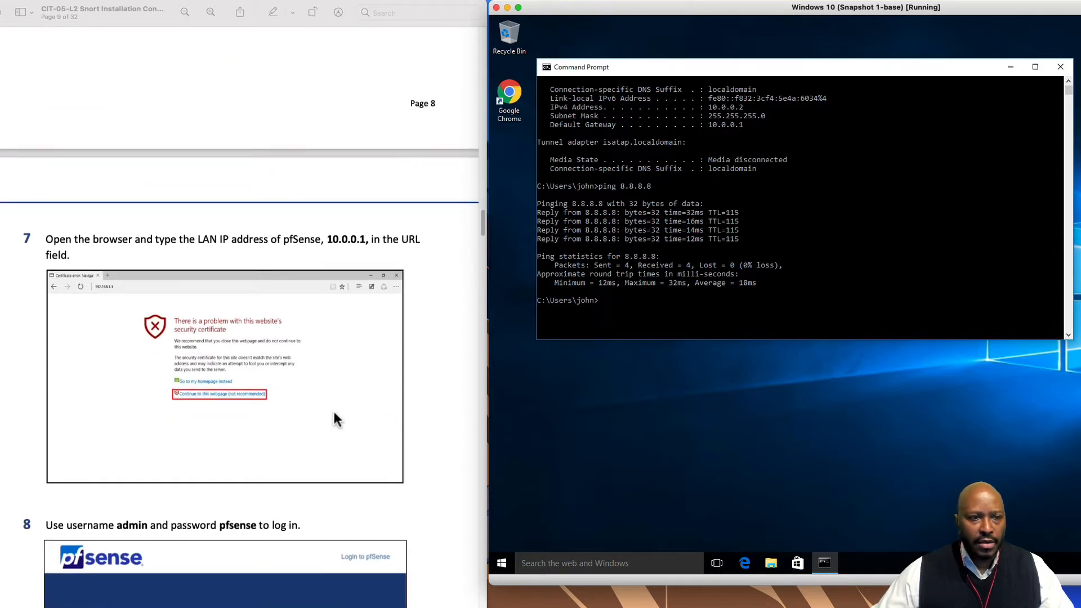
pyautogui.scroll(-8, 309, 355)
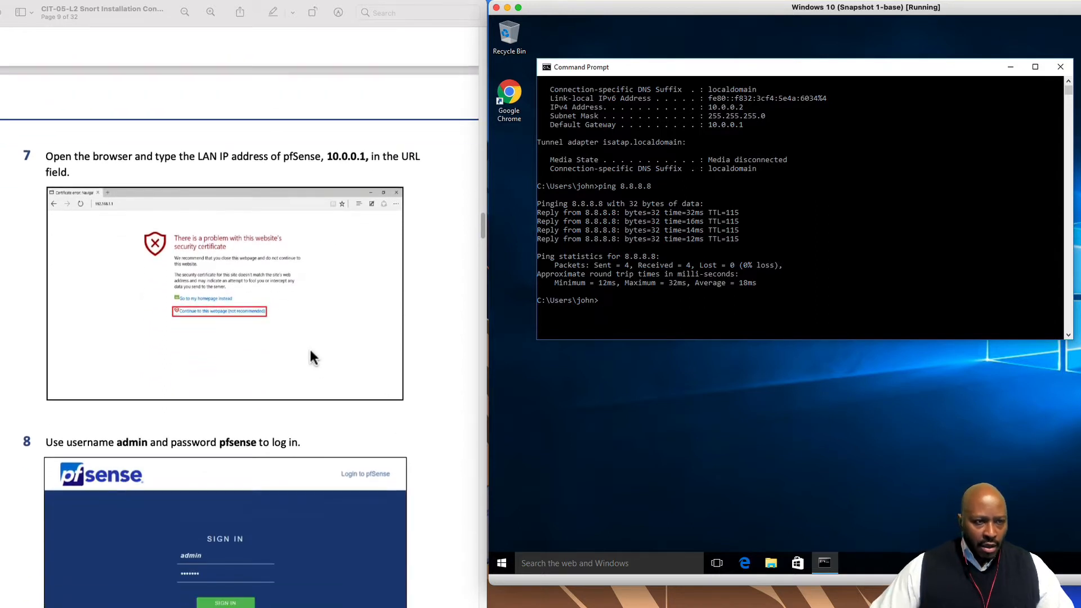
pyautogui.scroll(-1, 310, 351)
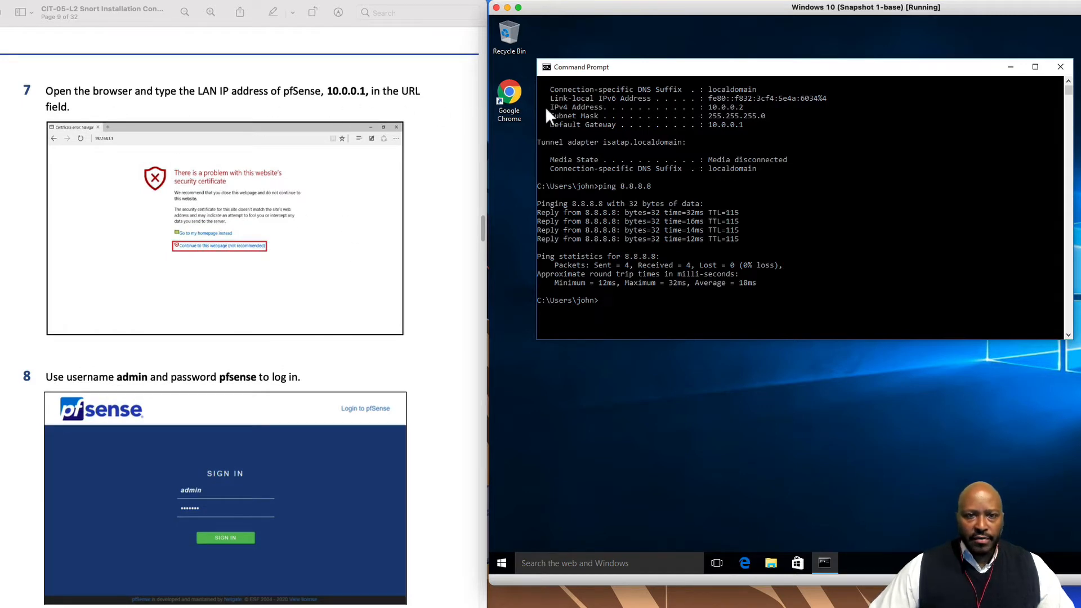
# Launch Chrome in the guest, browse to 10.0.0.1 and proceed past the certificate warning
pyautogui.doubleClick(510, 95)
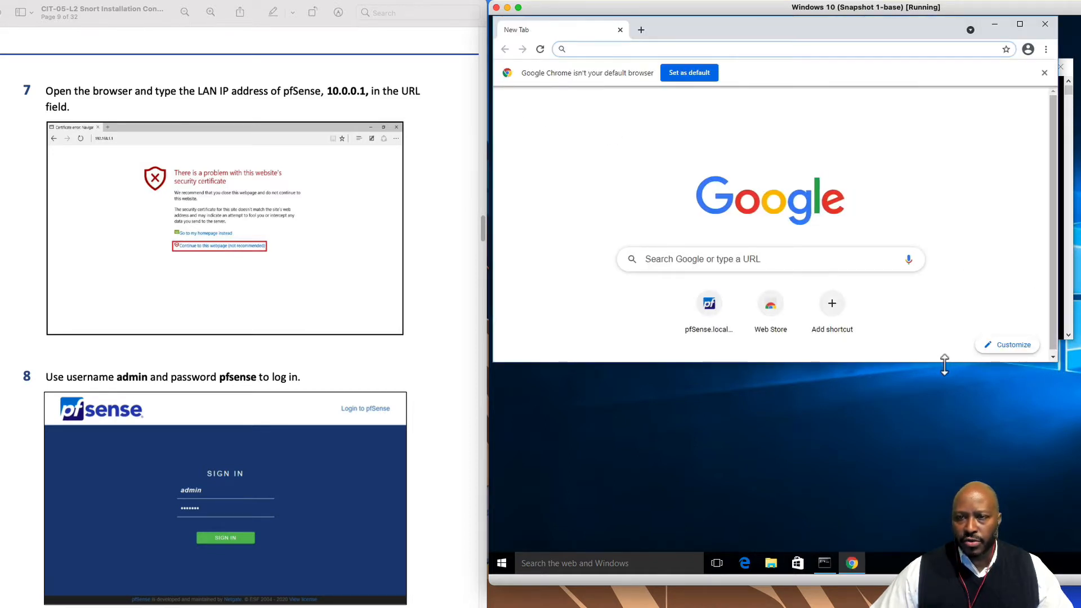
pyautogui.moveTo(945, 361); pyautogui.dragTo(944, 552)
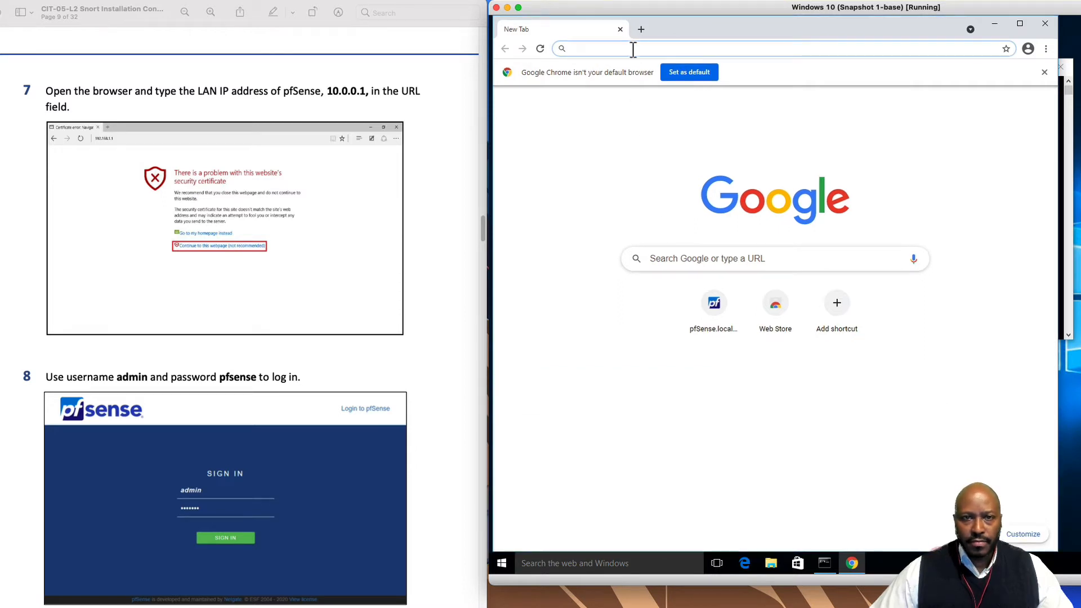
pyautogui.write('10.0.0.1')
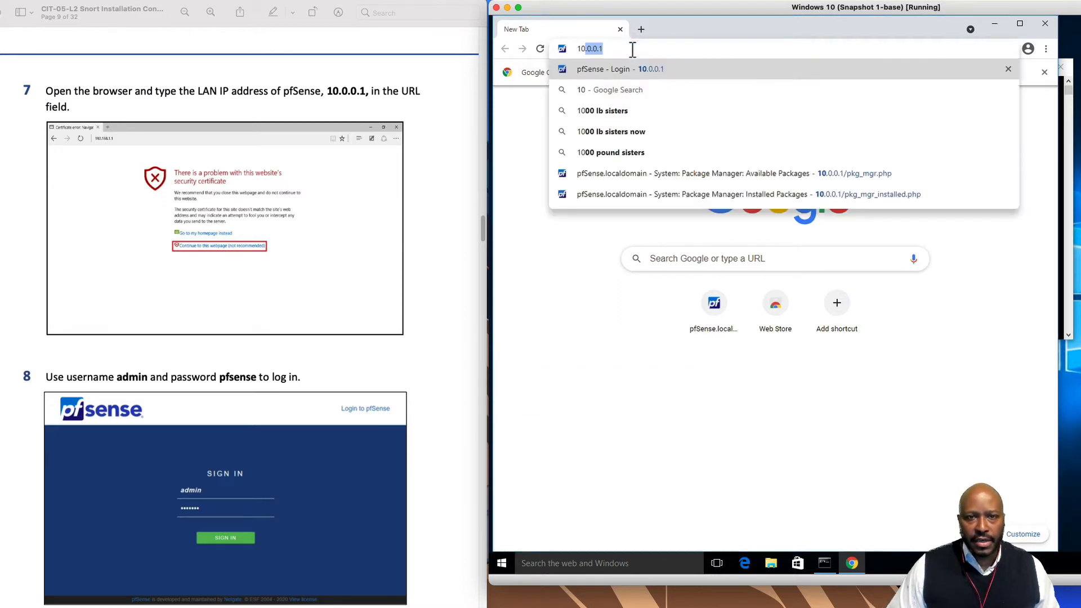
pyautogui.press('Return')
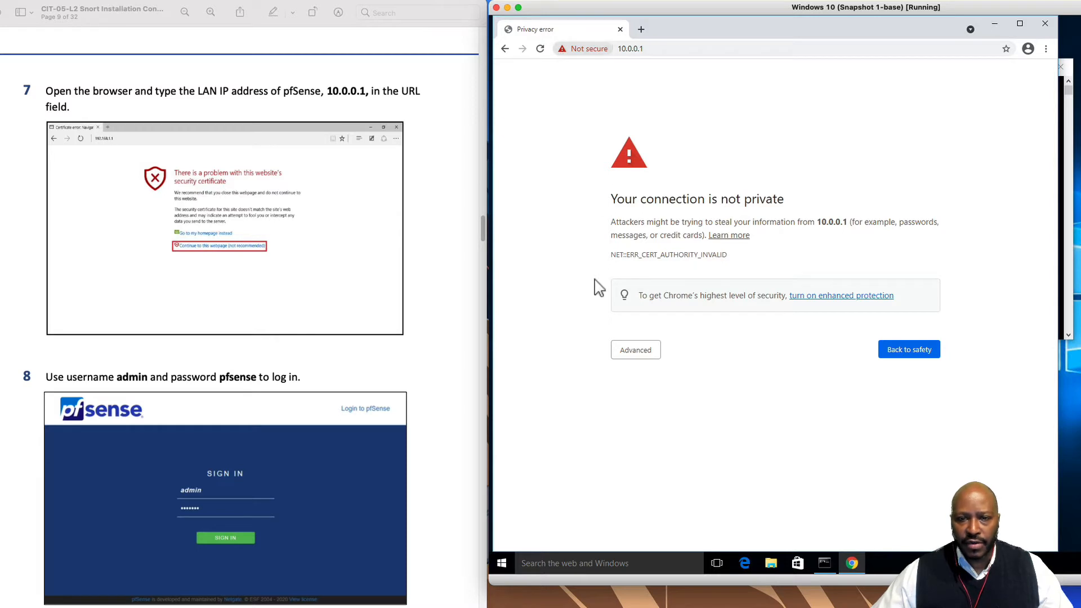
pyautogui.click(627, 352)
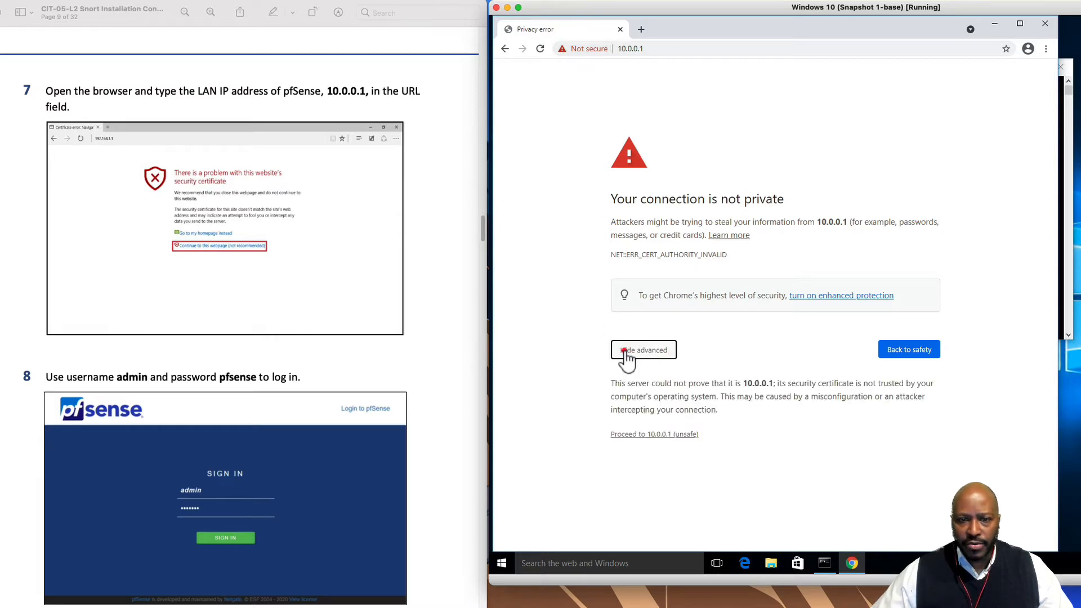
pyautogui.click(652, 434)
pyautogui.scroll(-5, 280, 419)
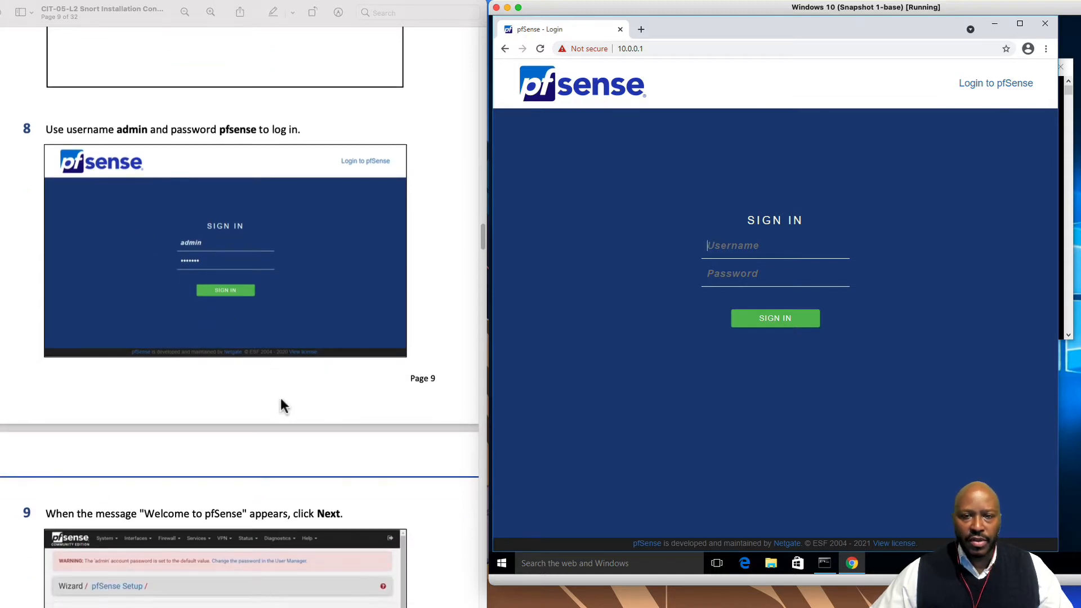
# Log in to the pfSense web interface as admin with the account password
pyautogui.scroll(-1, 283, 404)
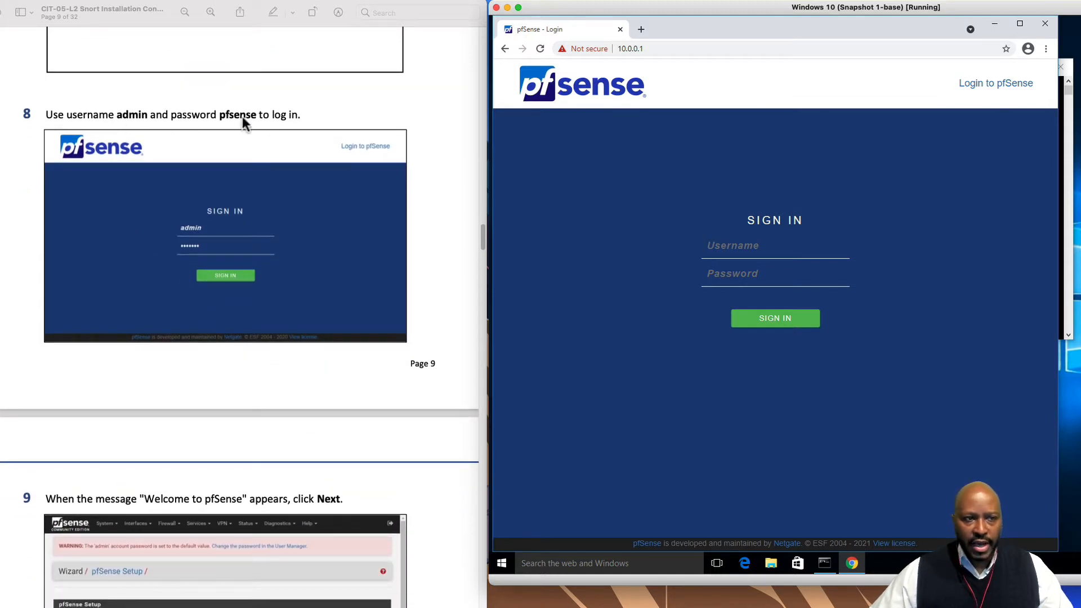
pyautogui.click(746, 249)
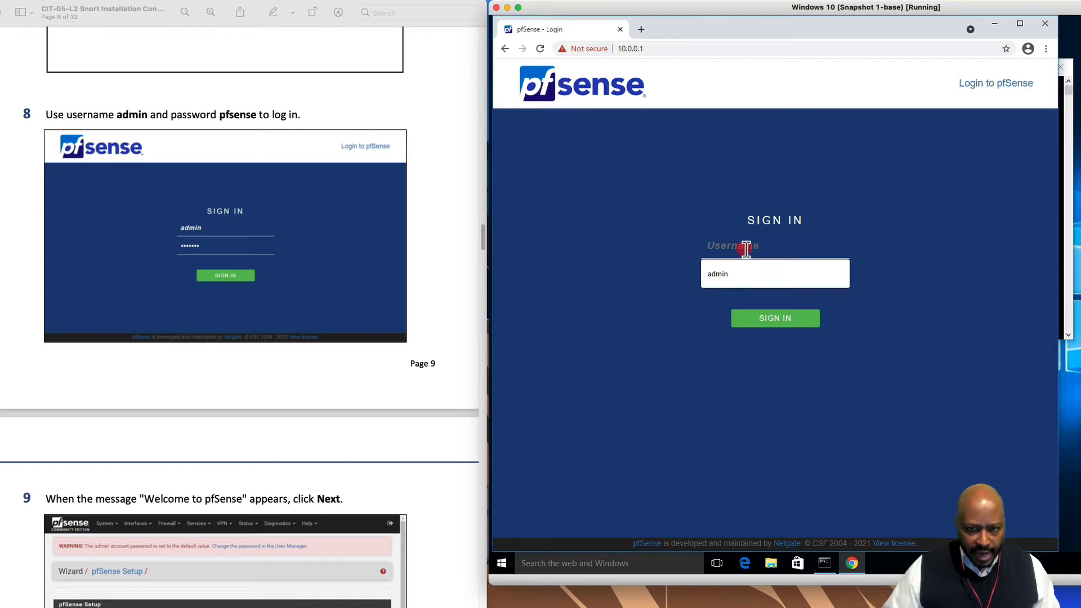
pyautogui.write('admin')
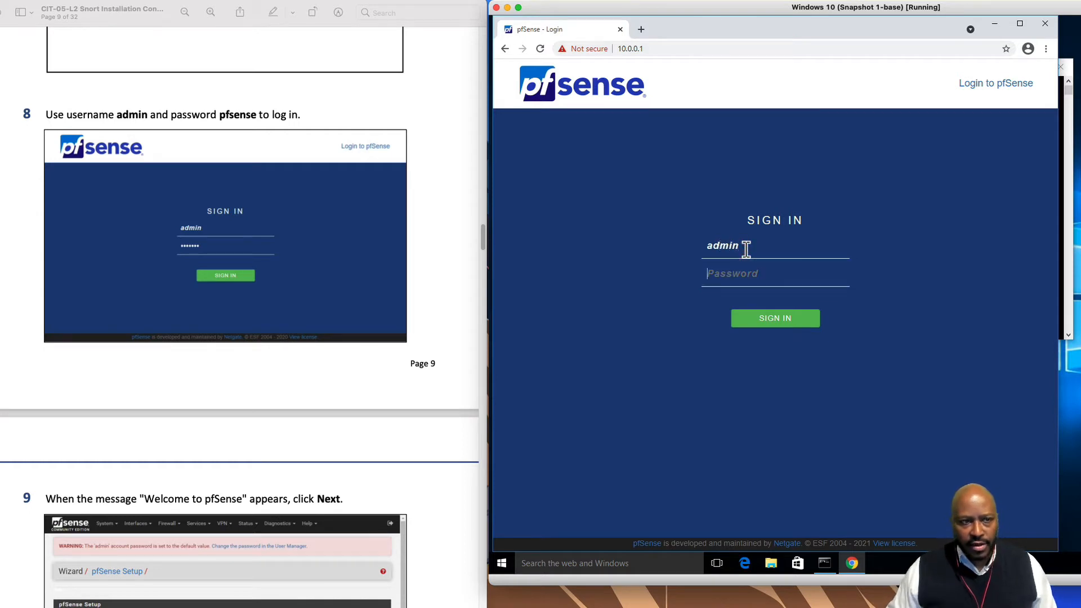
pyautogui.write('p')
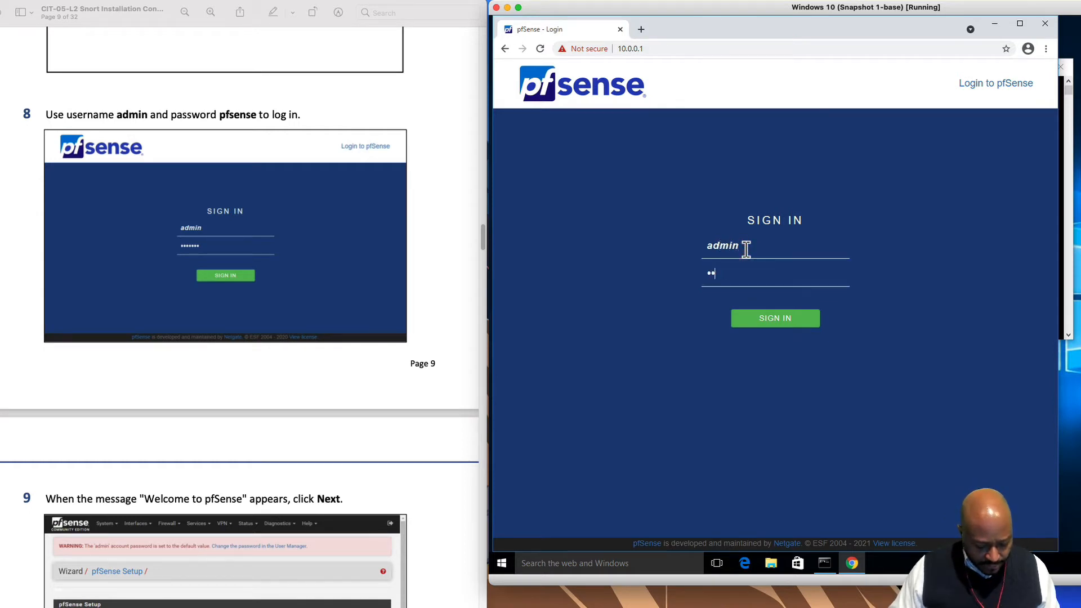
pyautogui.press('Return')
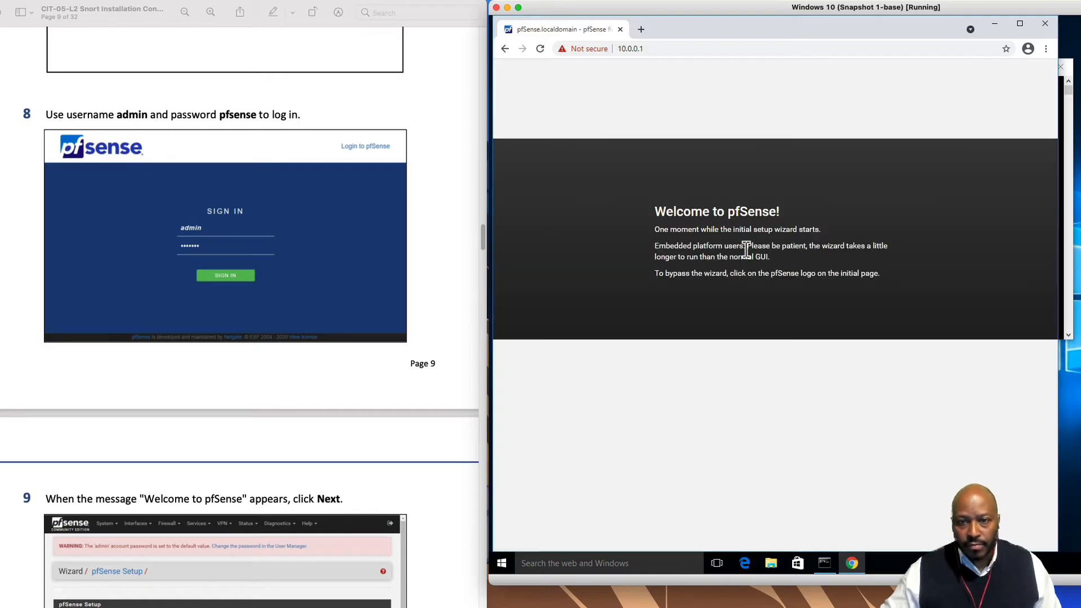
pyautogui.scroll(-5, 298, 435)
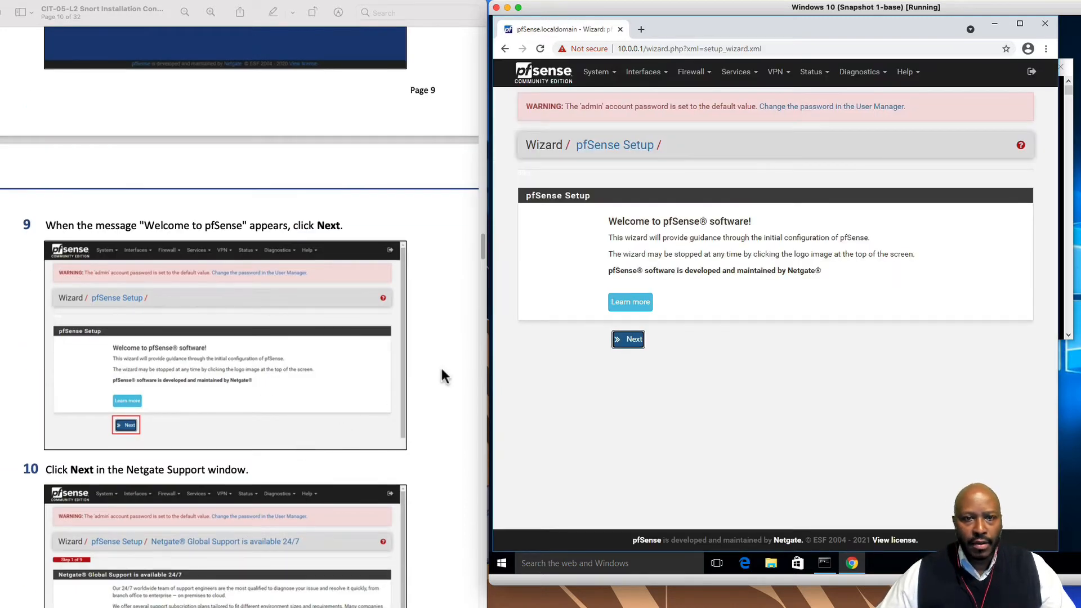
pyautogui.scroll(-2, 435, 366)
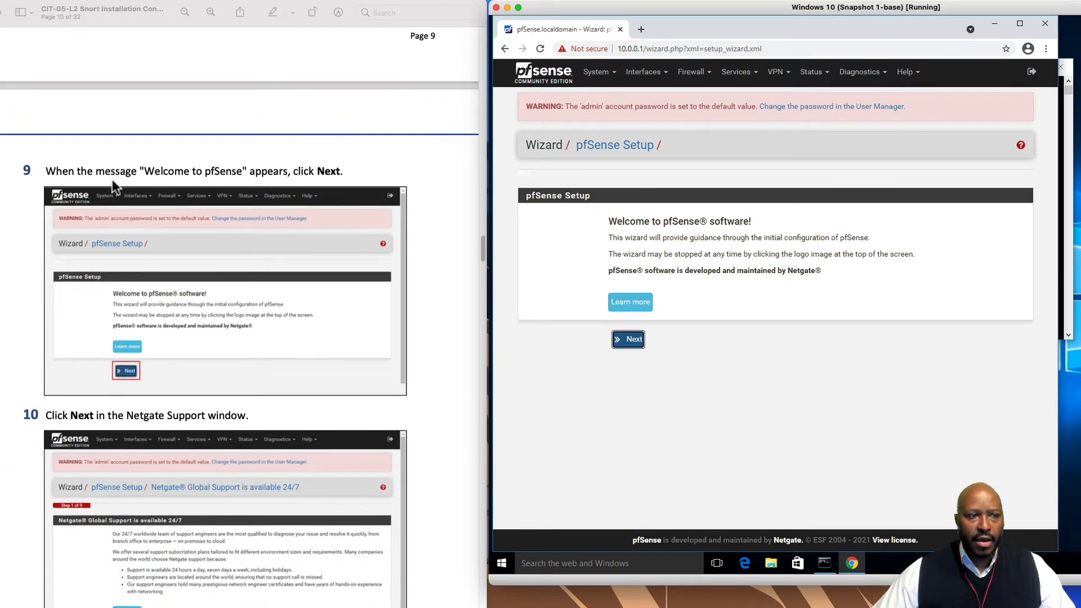
pyautogui.scroll(-2, 99, 174)
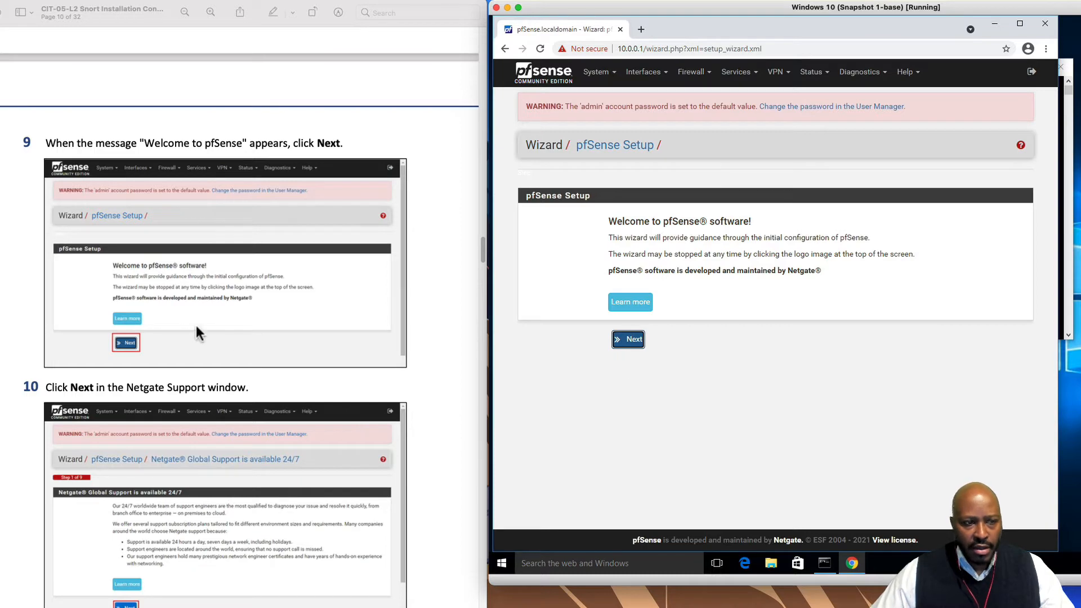
# Move the setup wizard past the welcome and Netgate support pages
pyautogui.click(624, 342)
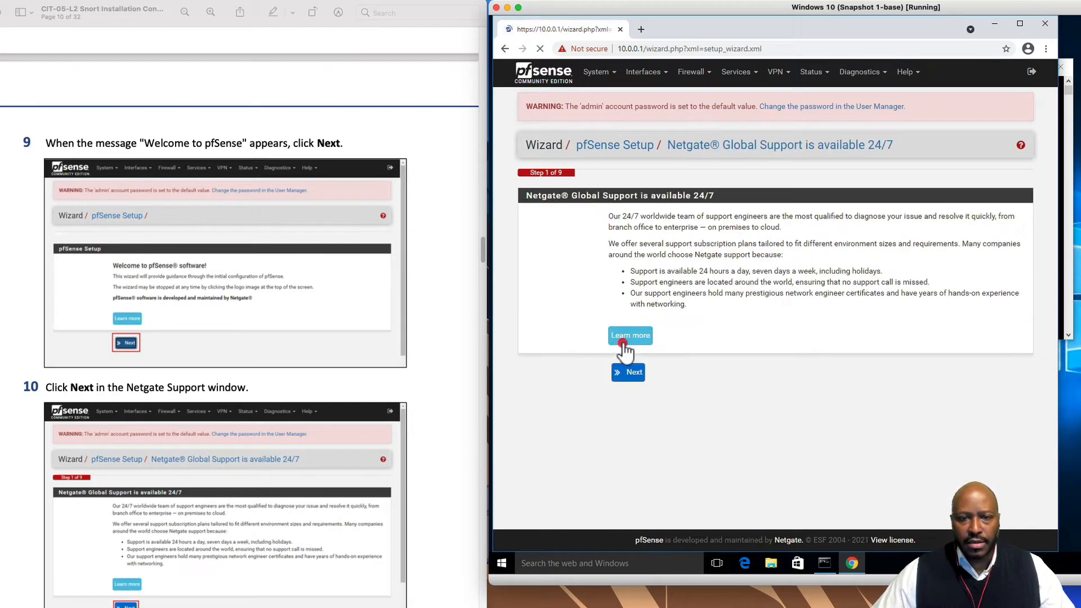
pyautogui.scroll(-5, 351, 495)
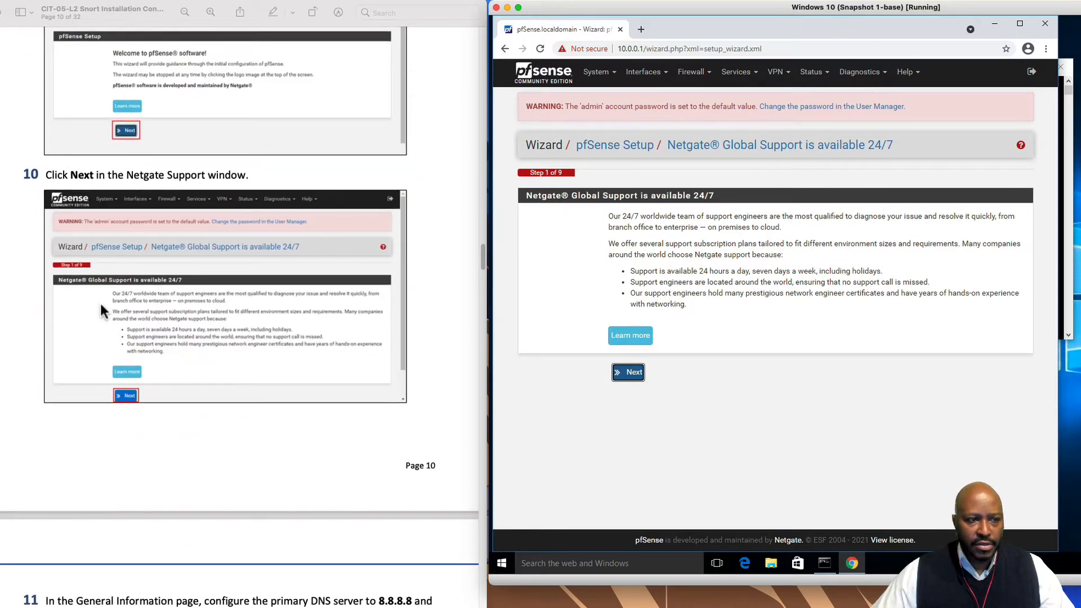
pyautogui.click(631, 371)
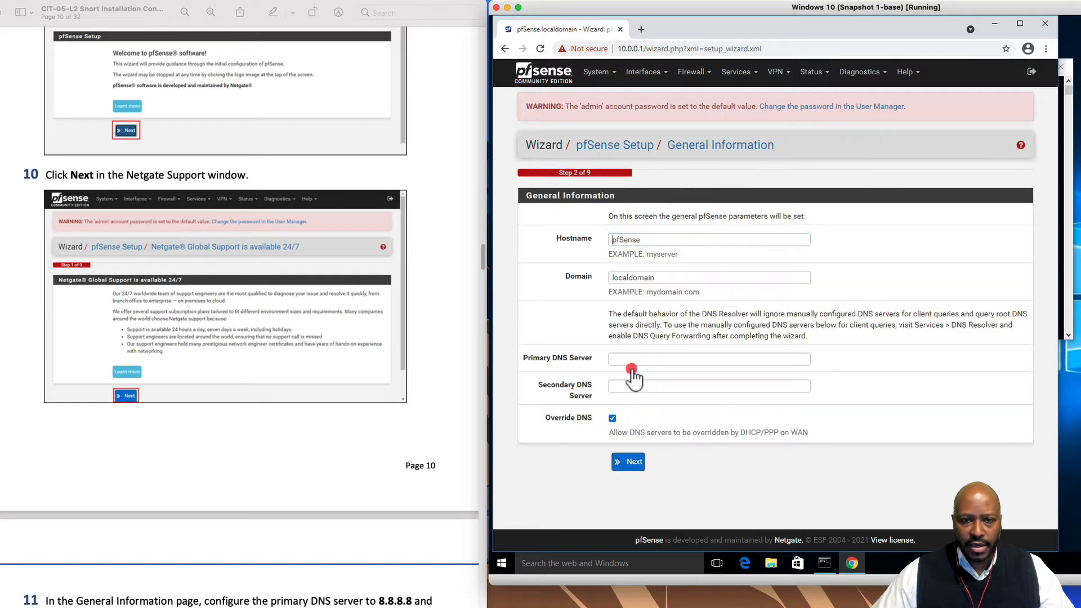
pyautogui.scroll(-9, 350, 485)
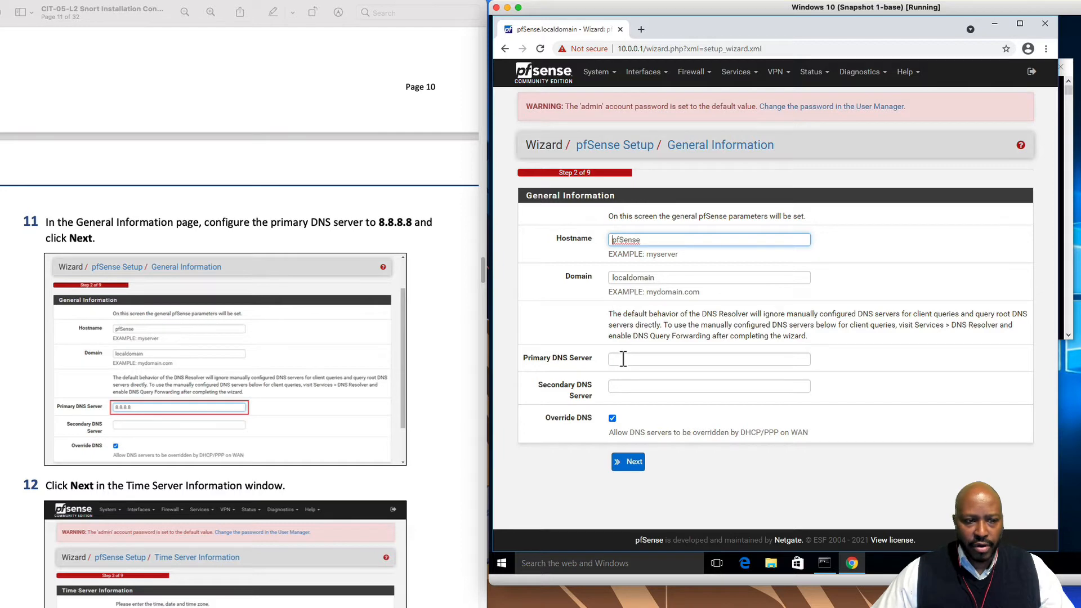
# Fill Primary DNS Server with 8.8.8.8 and continue to Time Server Information
pyautogui.click(623, 359)
pyautogui.click(639, 385)
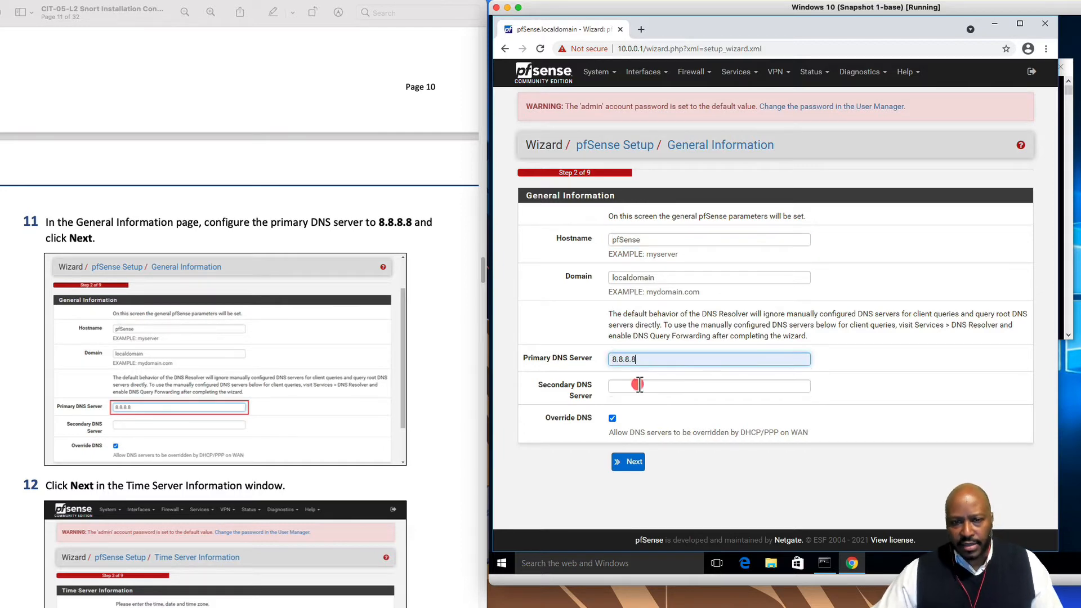
pyautogui.scroll(-5, 409, 474)
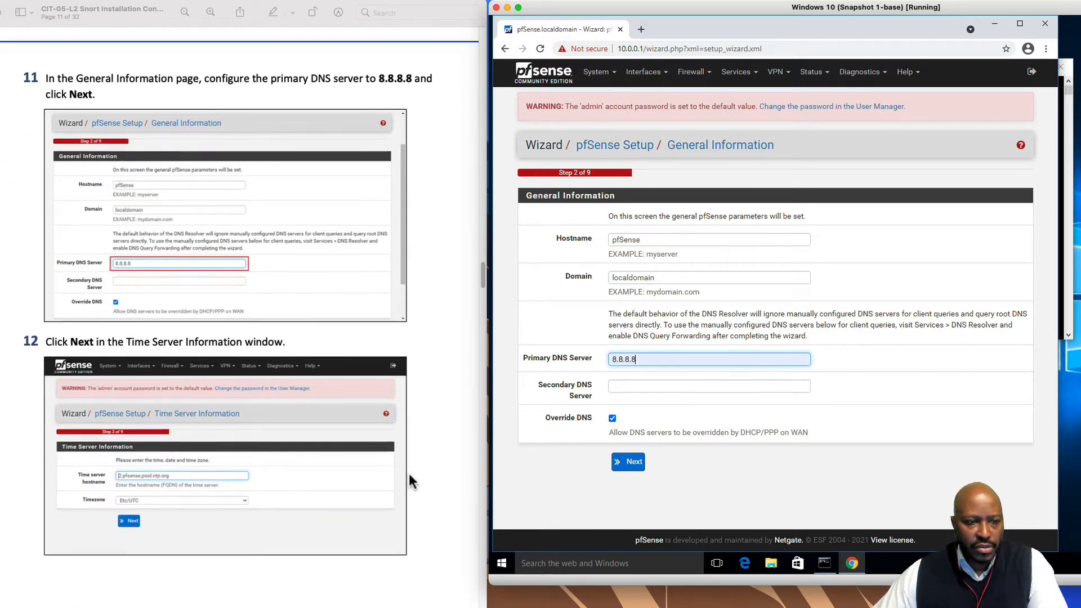
pyautogui.scroll(-3, 409, 474)
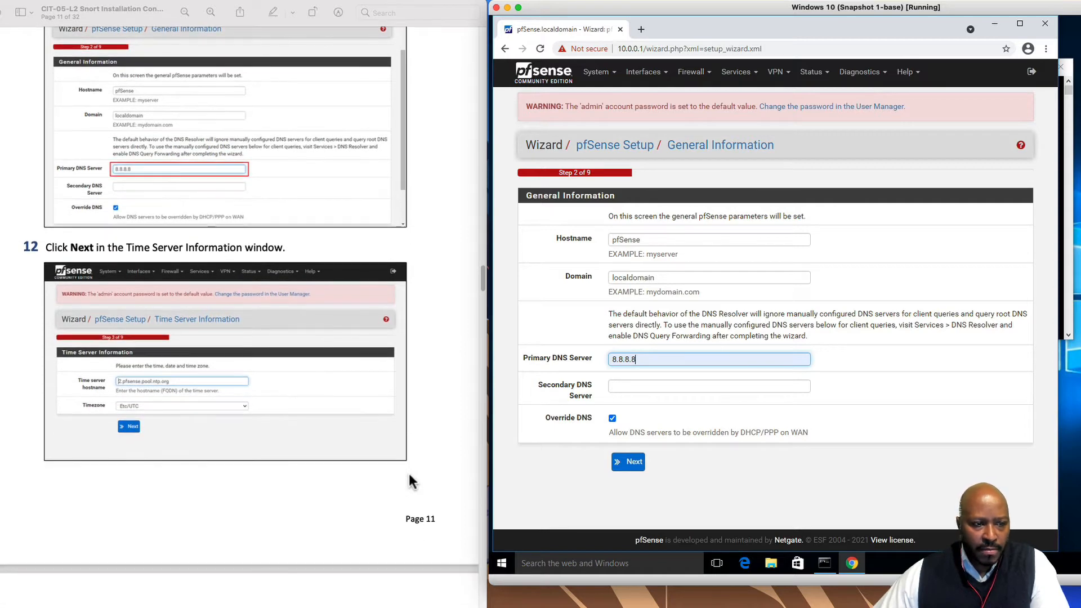
pyautogui.scroll(-1, 409, 474)
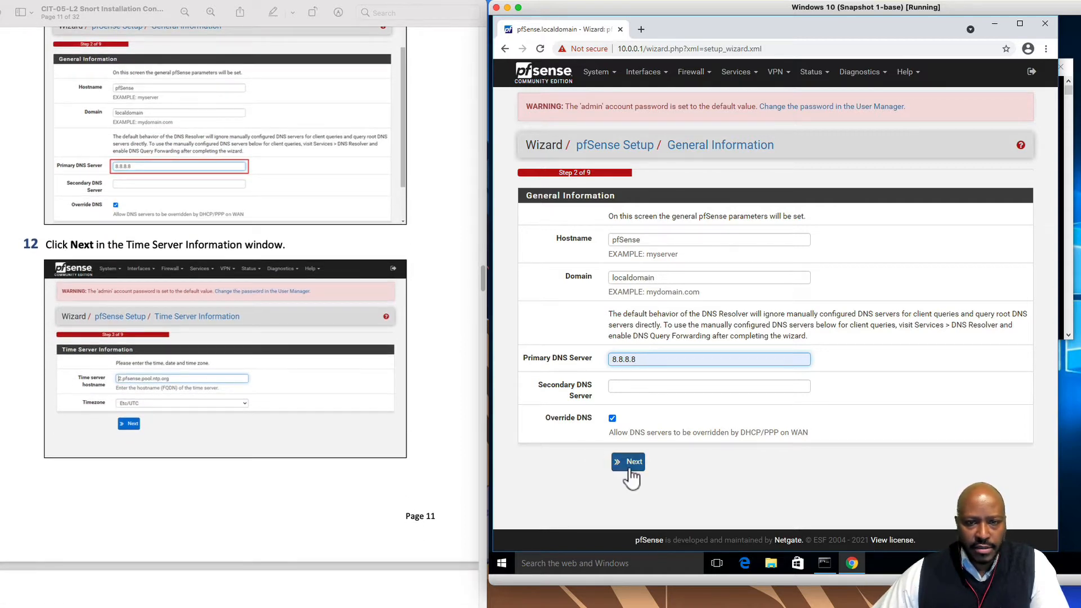
pyautogui.click(628, 471)
pyautogui.scroll(-3, 302, 494)
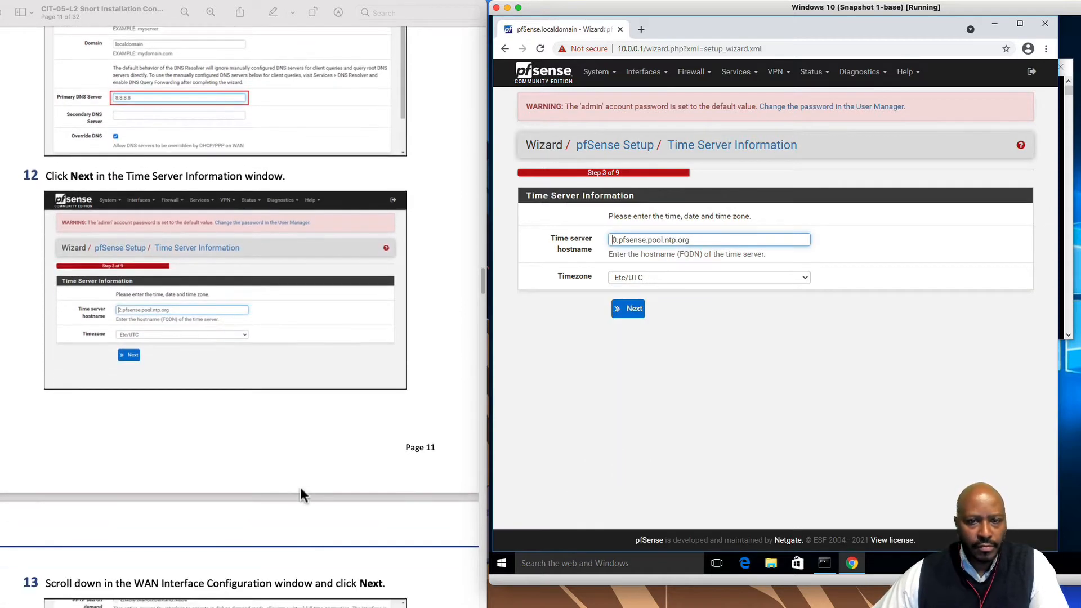
pyautogui.scroll(-1, 302, 494)
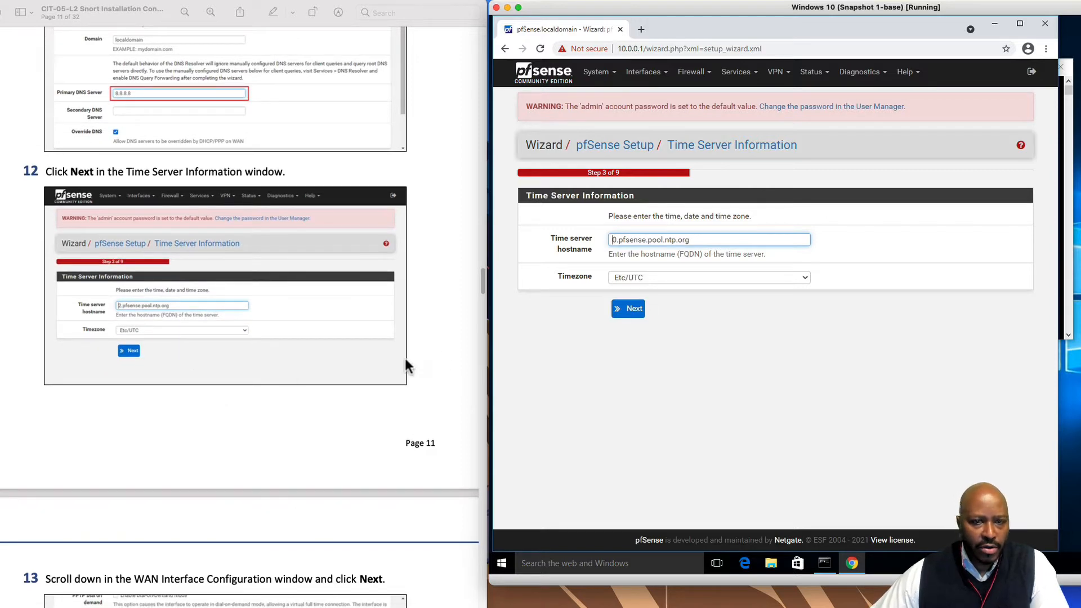
pyautogui.click(639, 403)
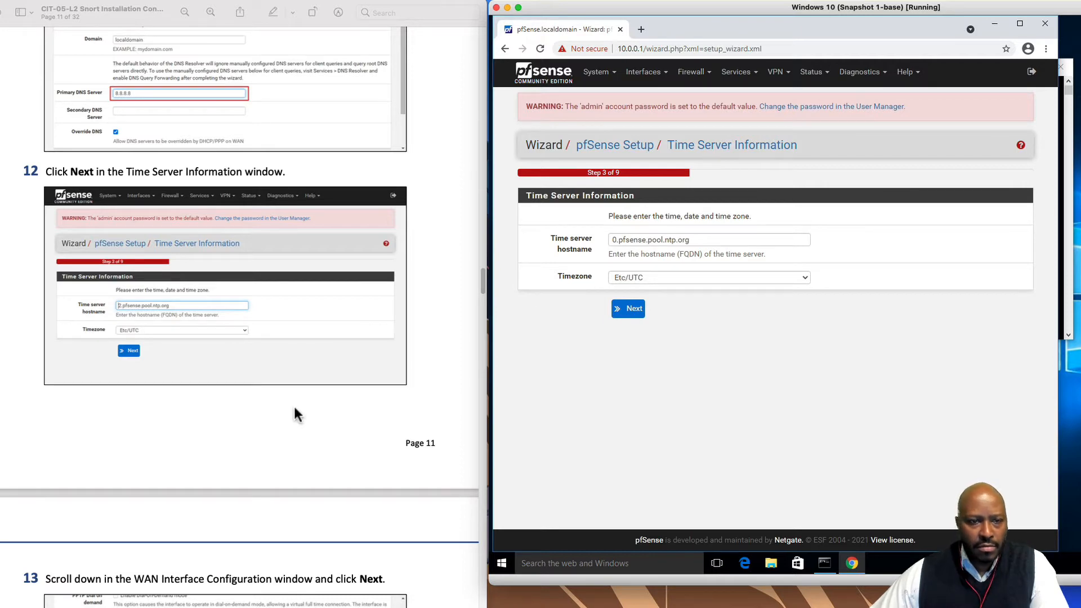
pyautogui.scroll(-5, 297, 415)
# Accept the default time server and WAN settings to reach Configure LAN Interface
pyautogui.click(629, 313)
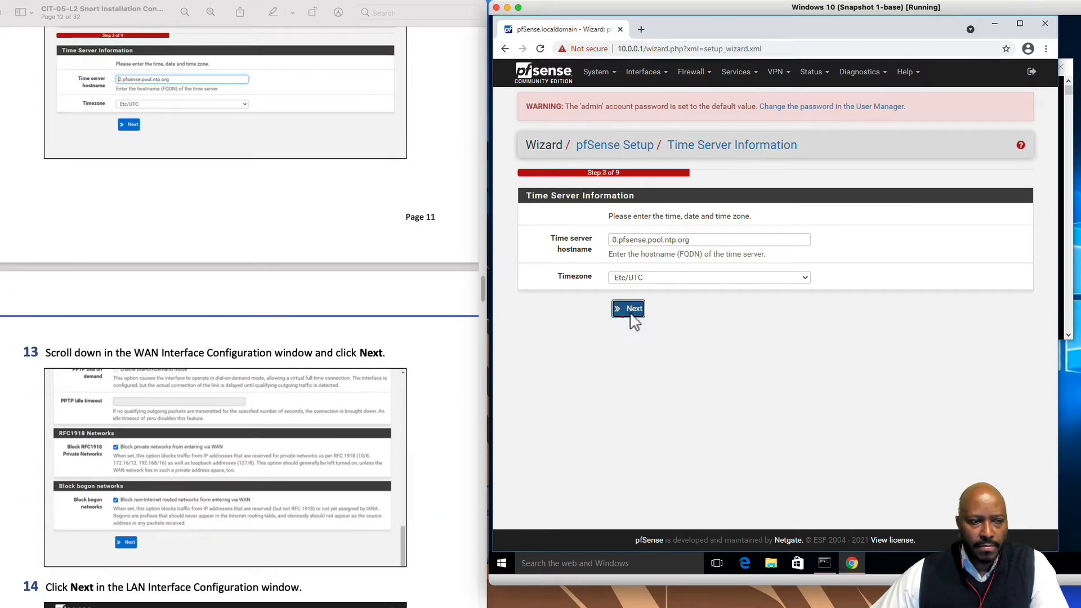
pyautogui.scroll(-3, 424, 443)
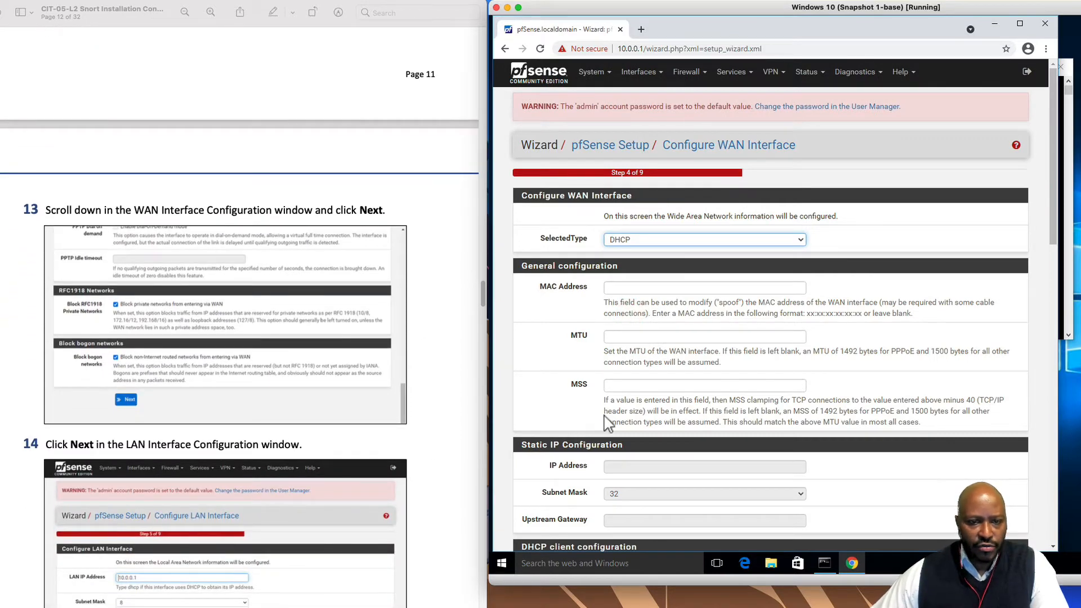
pyautogui.scroll(-5, 665, 430)
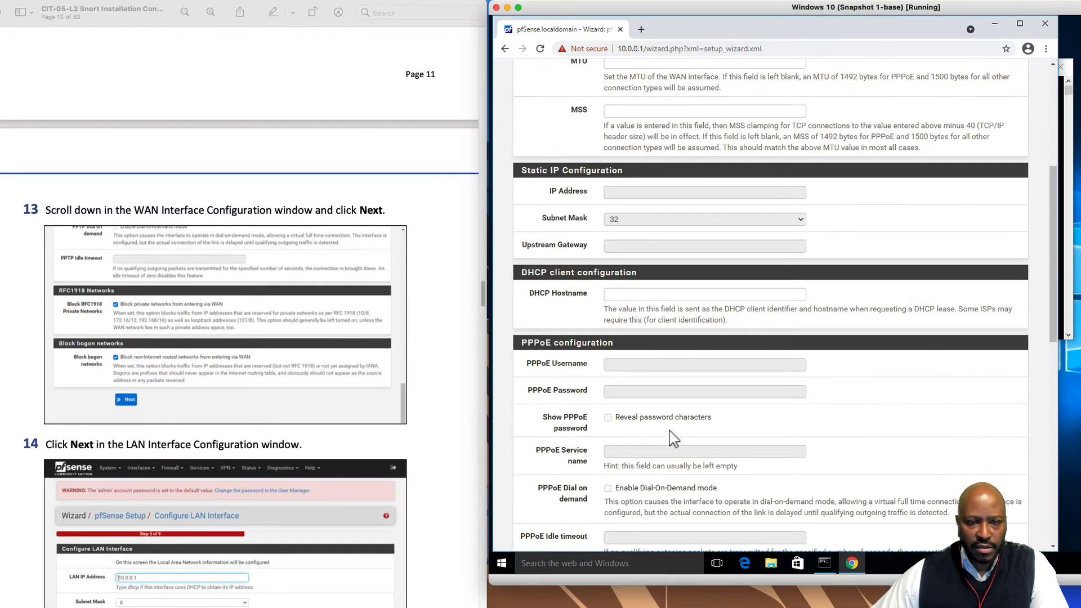
pyautogui.scroll(-4, 674, 439)
pyautogui.scroll(-6, 673, 438)
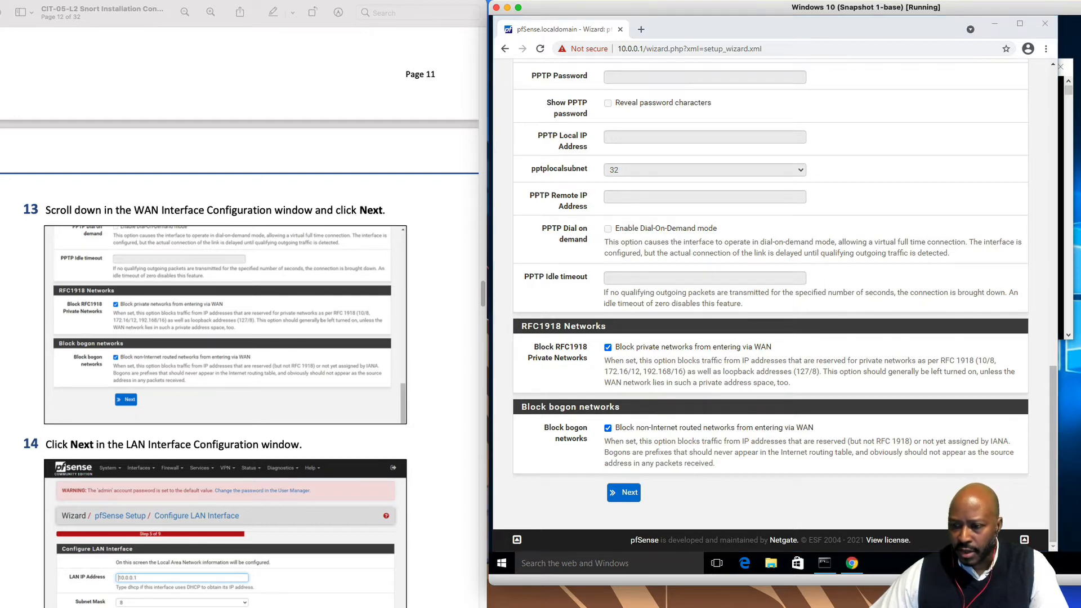
pyautogui.click(624, 493)
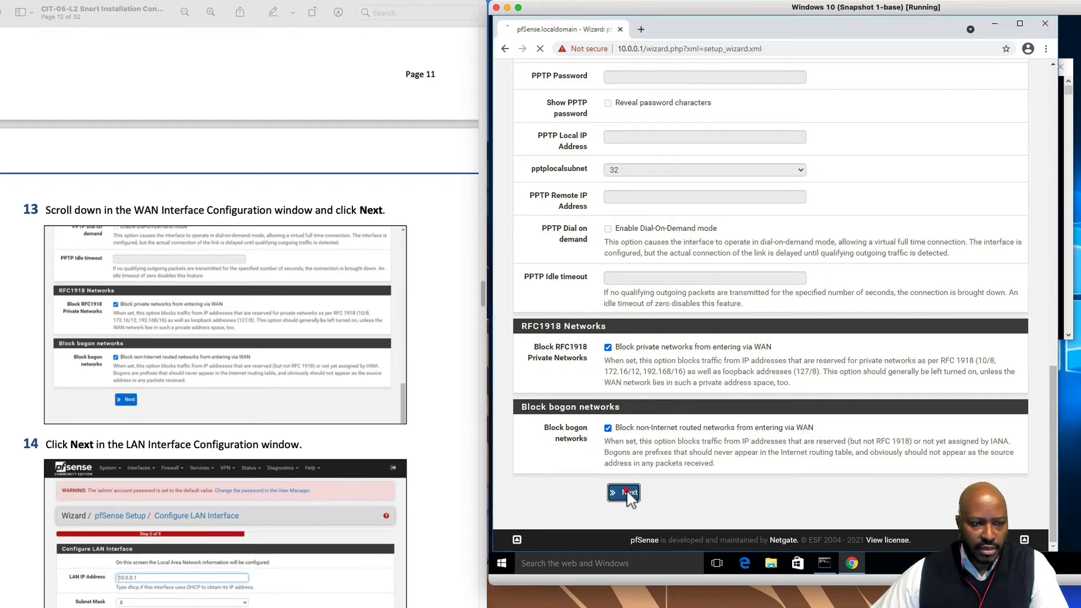
pyautogui.scroll(-5, 353, 532)
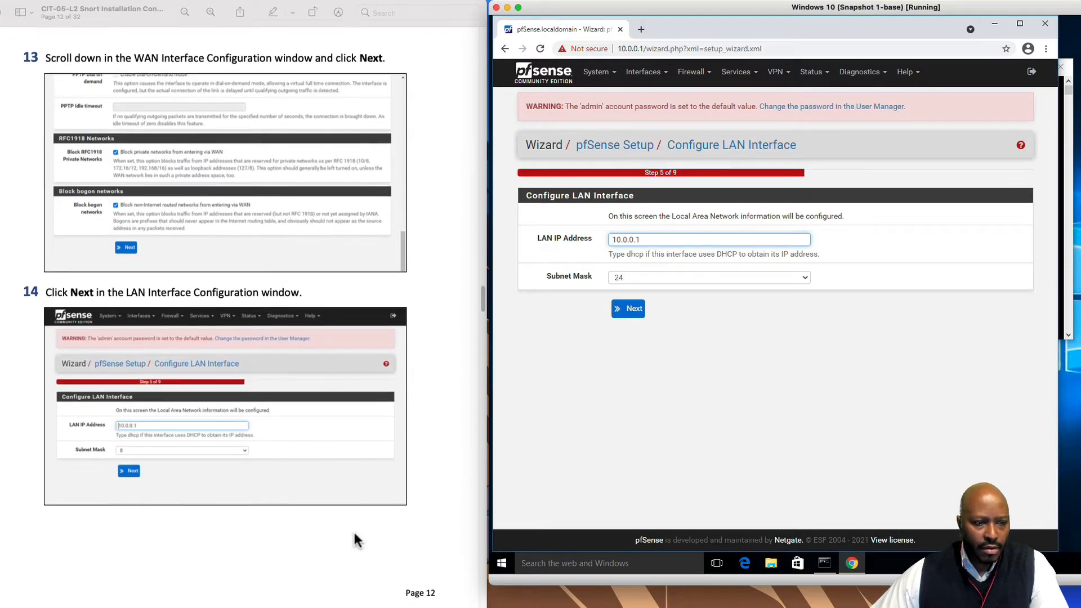
pyautogui.scroll(-2, 355, 534)
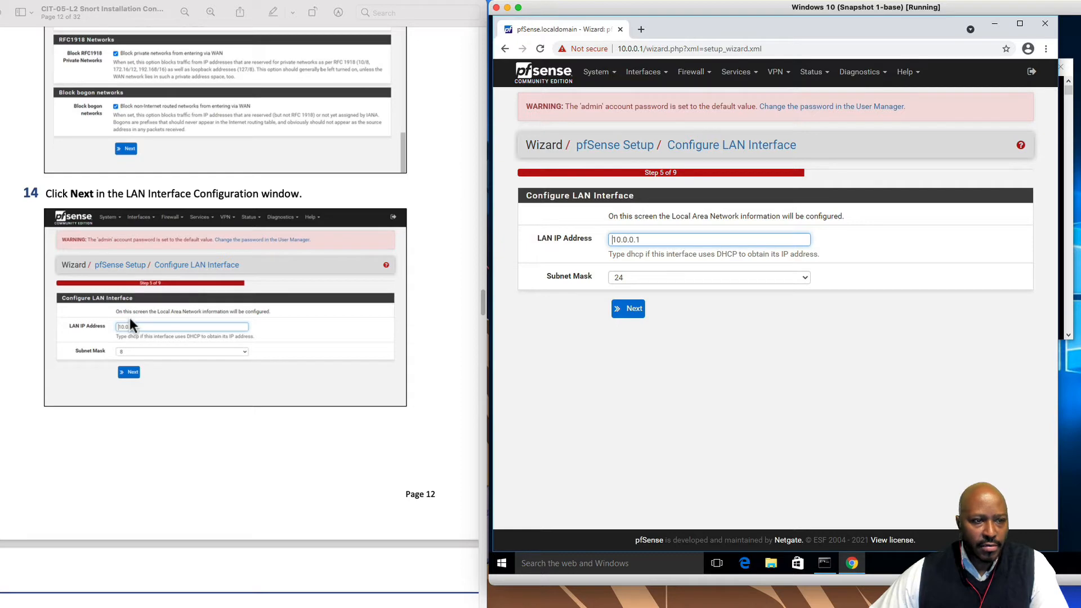
# Set the LAN subnet mask to 8 and confirm the LAN interface settings
pyautogui.click(636, 279)
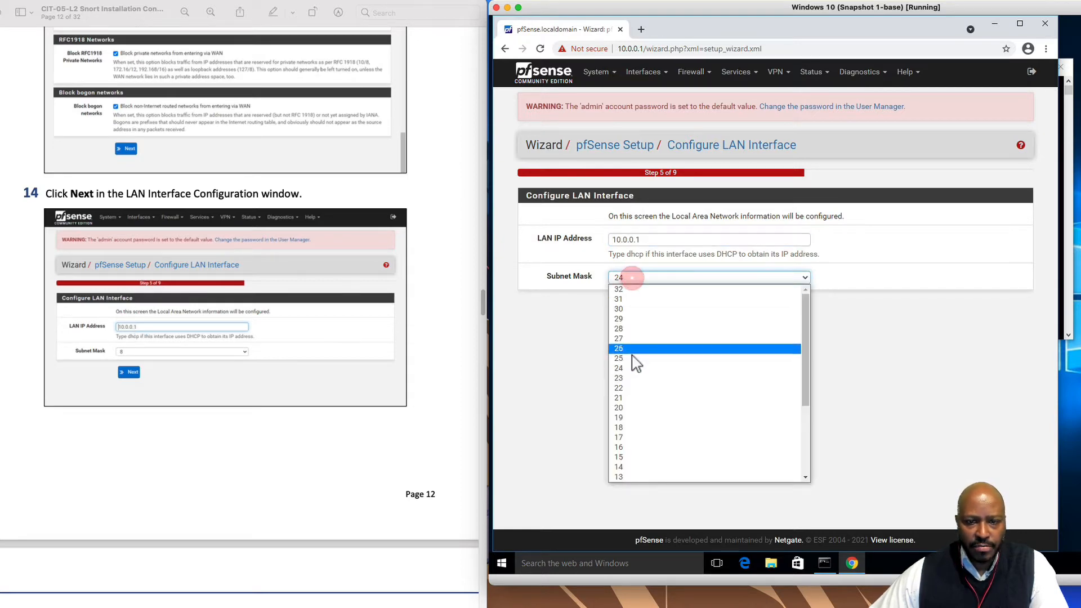
pyautogui.moveTo(809, 394); pyautogui.dragTo(804, 473)
pyautogui.click(654, 407)
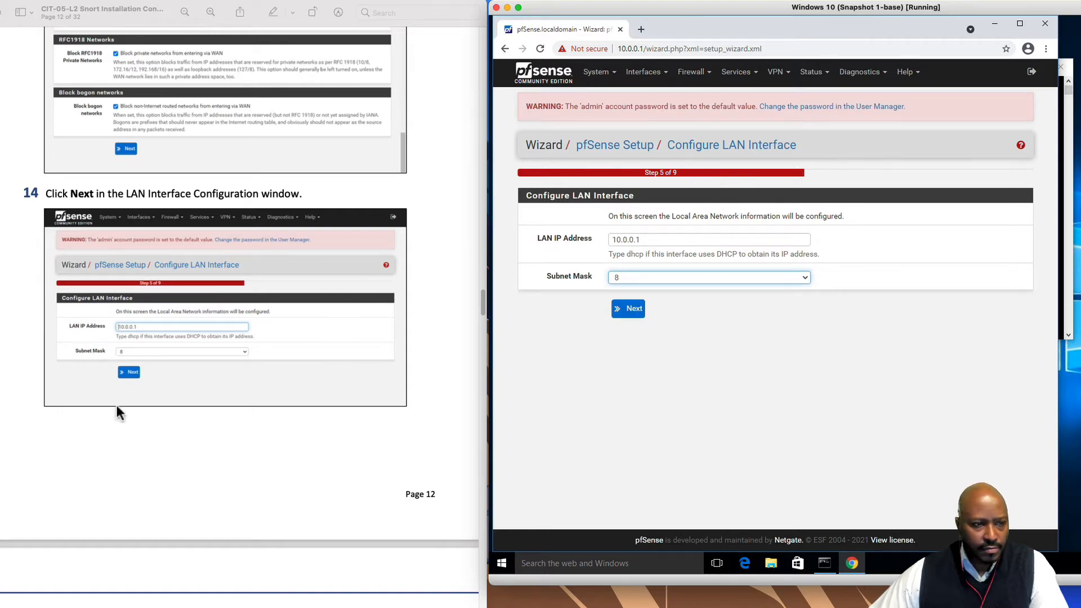
pyautogui.scroll(-3, 175, 394)
pyautogui.scroll(-8, 179, 392)
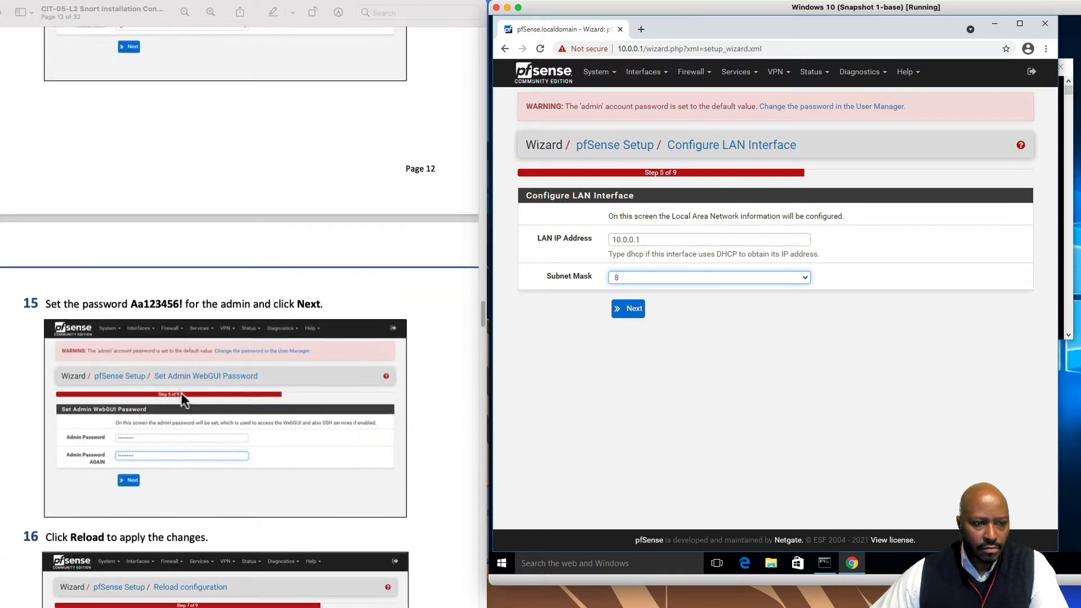
pyautogui.scroll(-1, 183, 392)
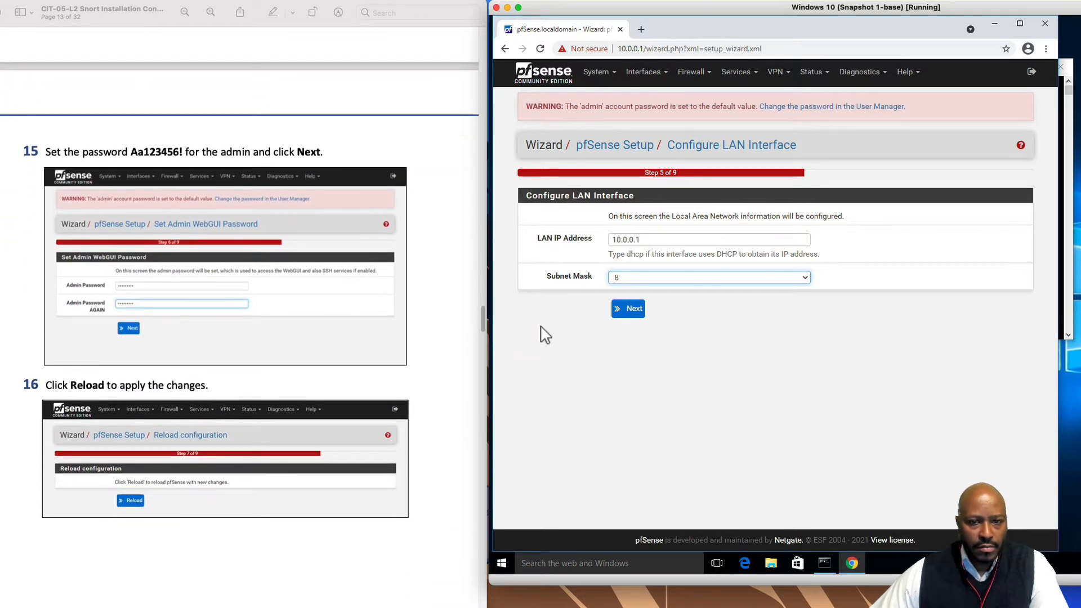
pyautogui.click(637, 311)
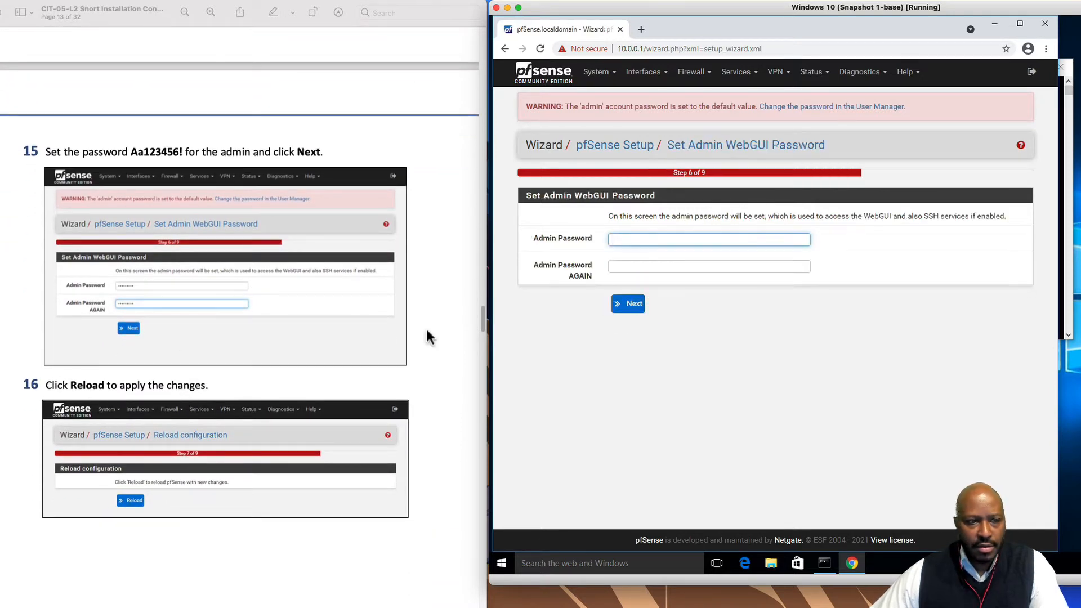
pyautogui.scroll(-1, 194, 517)
pyautogui.scroll(-1, 195, 515)
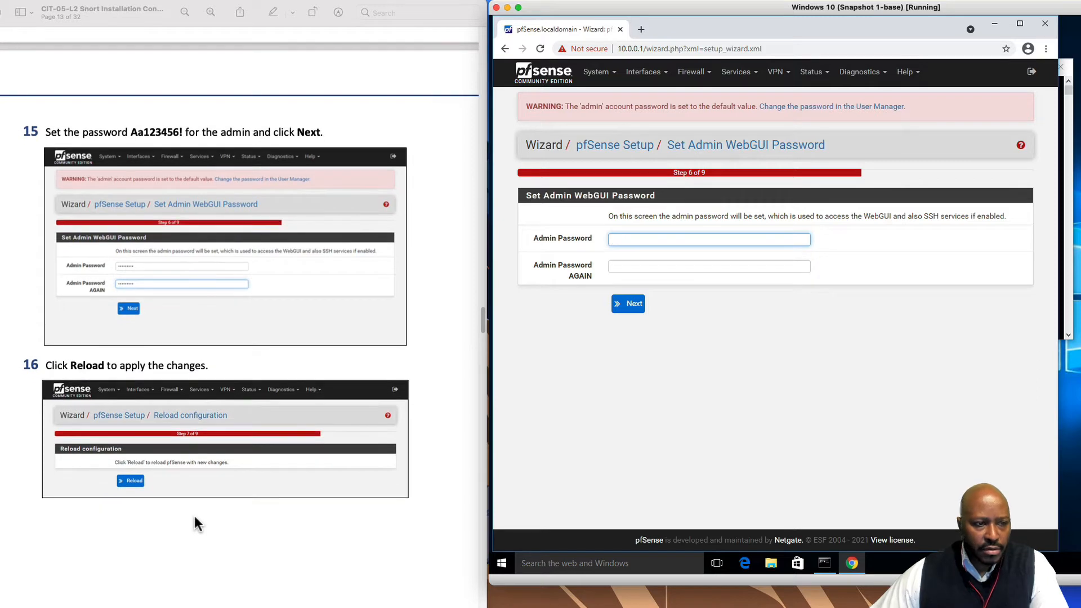
# Enter and confirm the new admin password, then reload pfSense to complete the wizard
pyautogui.click(634, 240)
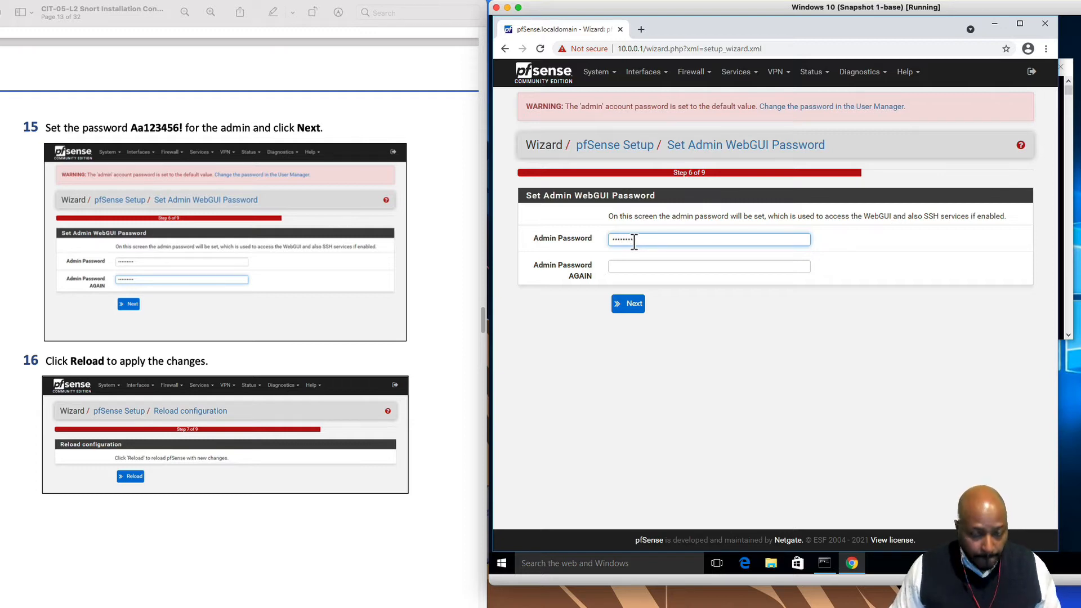
pyautogui.press('Tab')
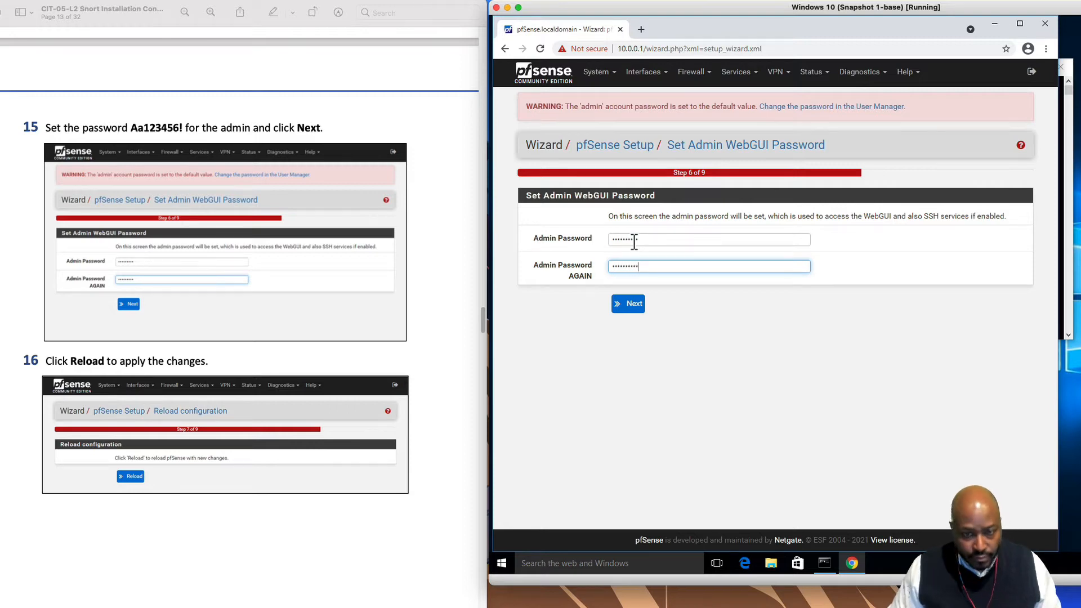
pyautogui.click(628, 303)
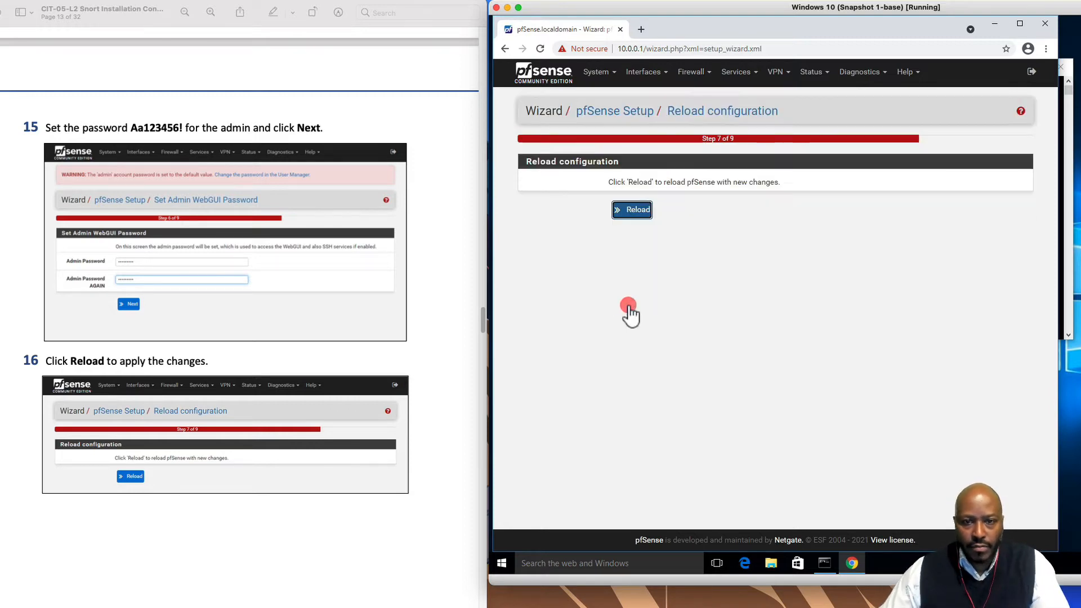
pyautogui.scroll(-1, 242, 467)
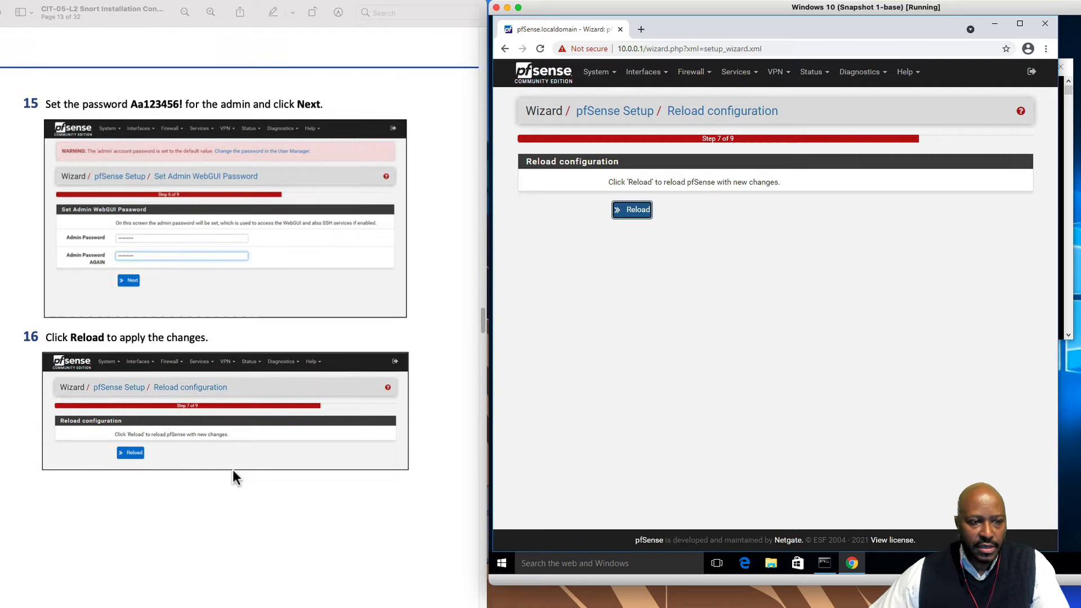
pyautogui.click(637, 213)
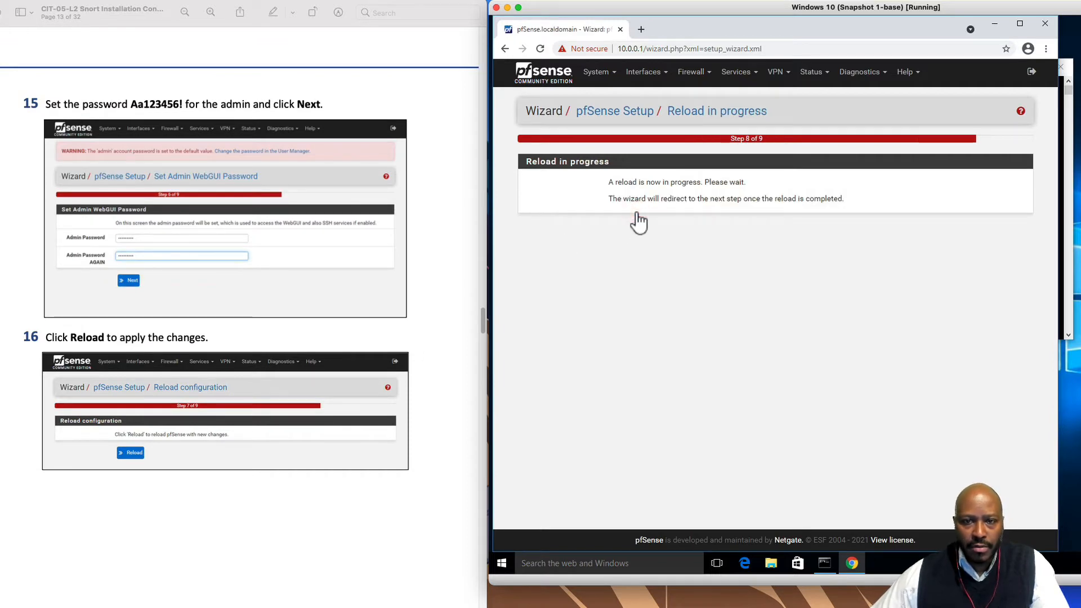
pyautogui.scroll(-5, 297, 492)
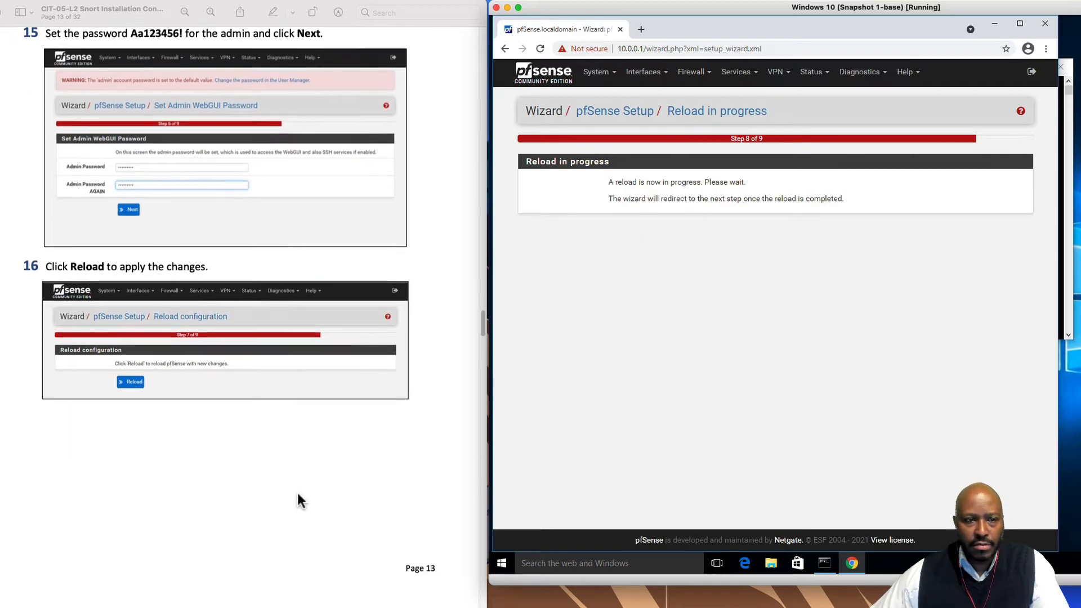
pyautogui.scroll(-10, 297, 492)
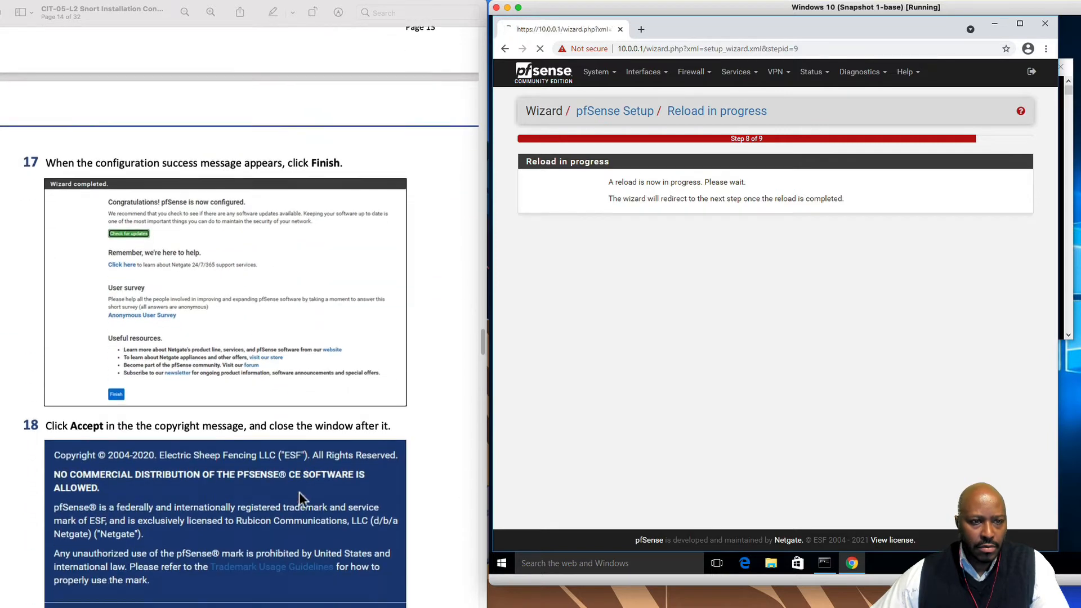
pyautogui.scroll(-1, 299, 493)
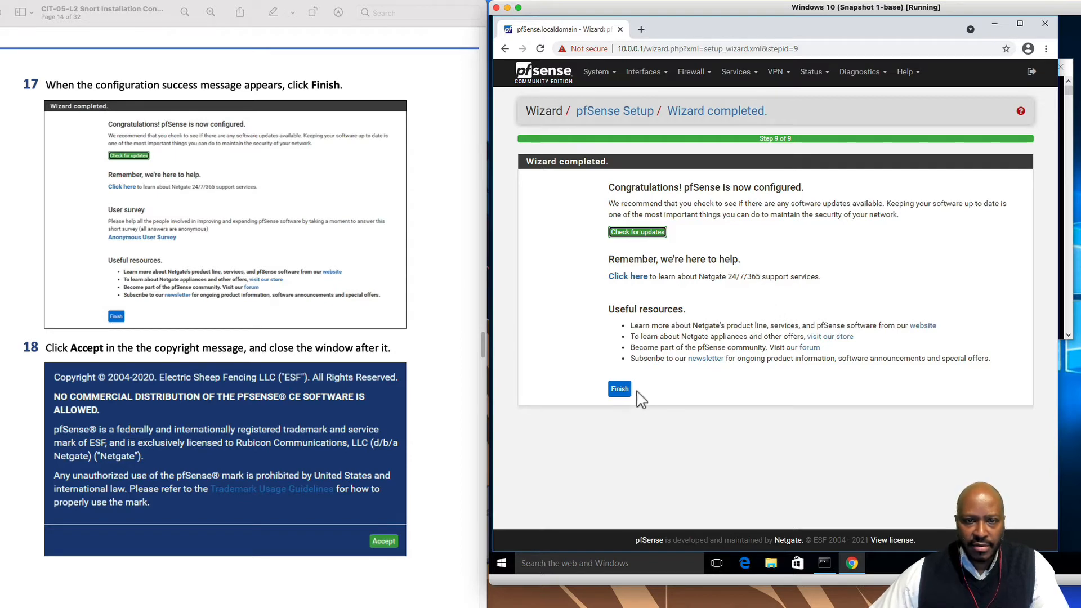
# Complete the pfSense setup wizard and accept the copyright notice to reach Status / Dashboard
pyautogui.click(617, 389)
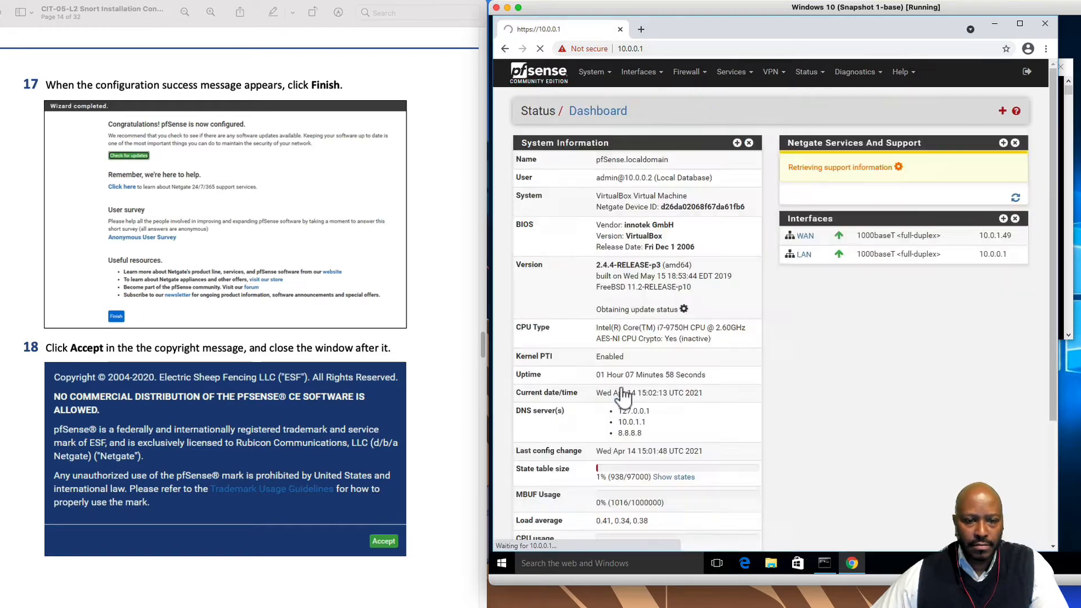
pyautogui.scroll(-6, 229, 509)
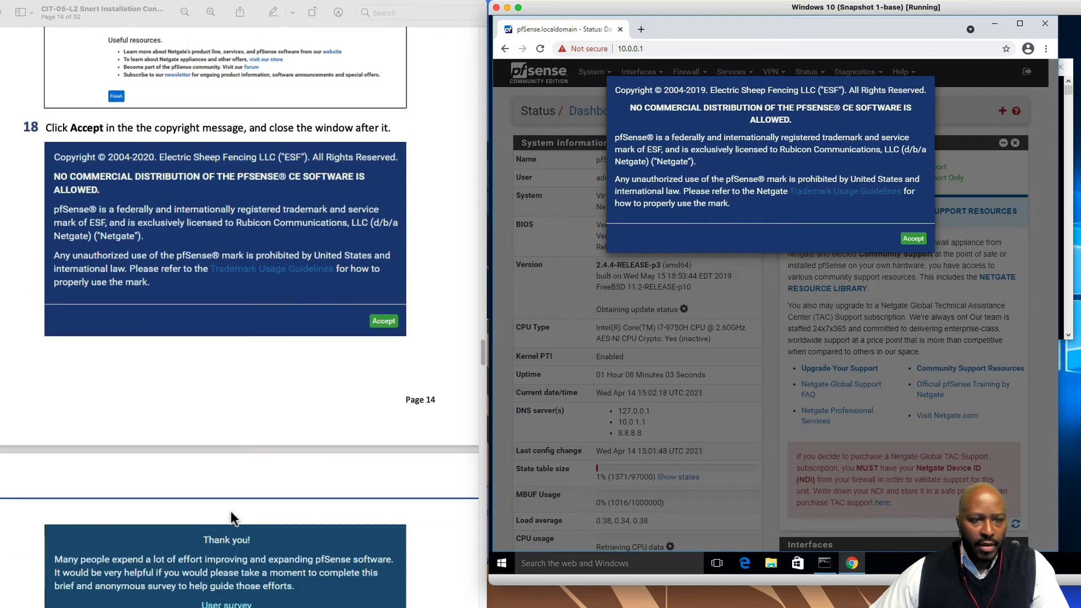
pyautogui.scroll(-3, 110, 352)
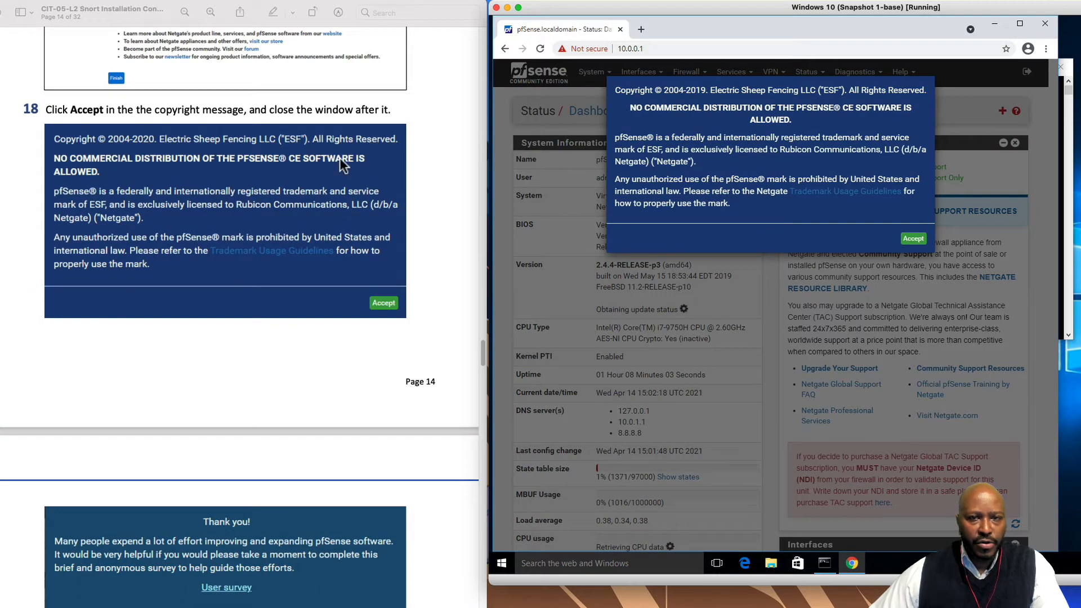
pyautogui.click(913, 239)
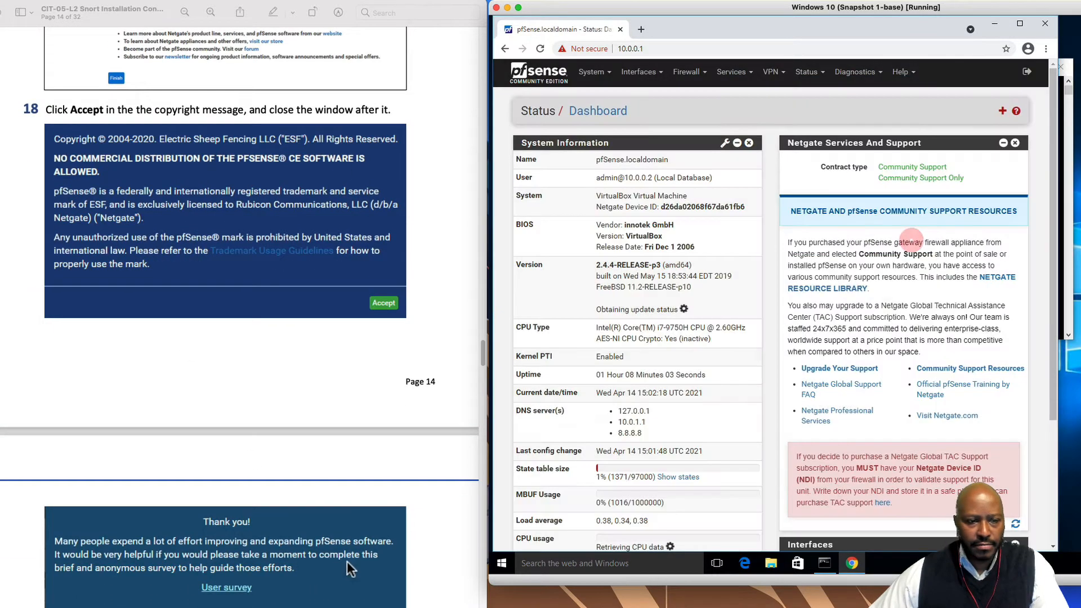
pyautogui.scroll(-6, 336, 576)
pyautogui.scroll(-4, 337, 581)
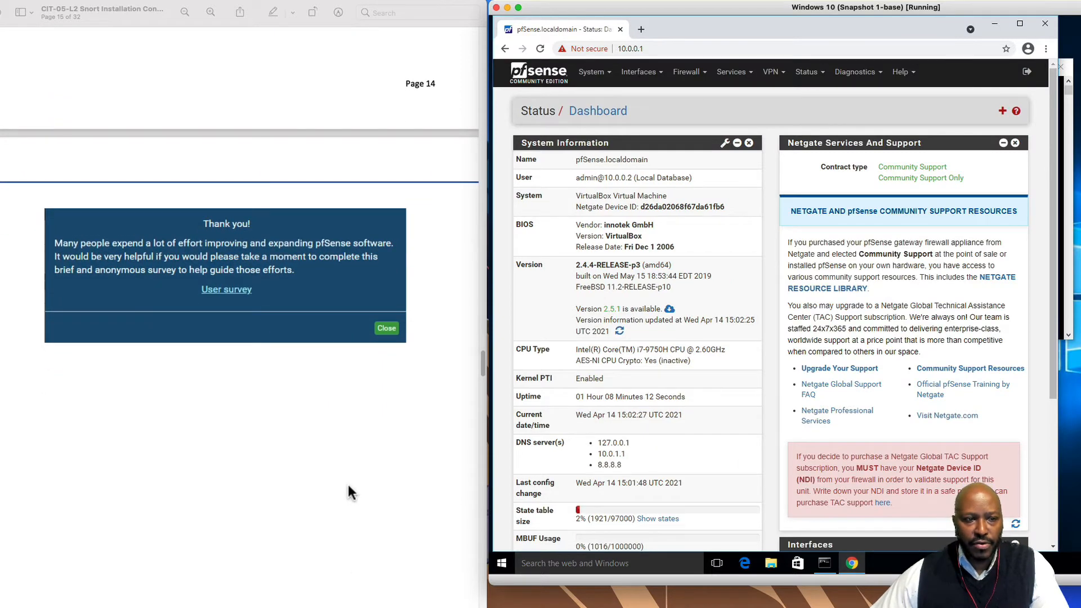
pyautogui.scroll(-18, 348, 493)
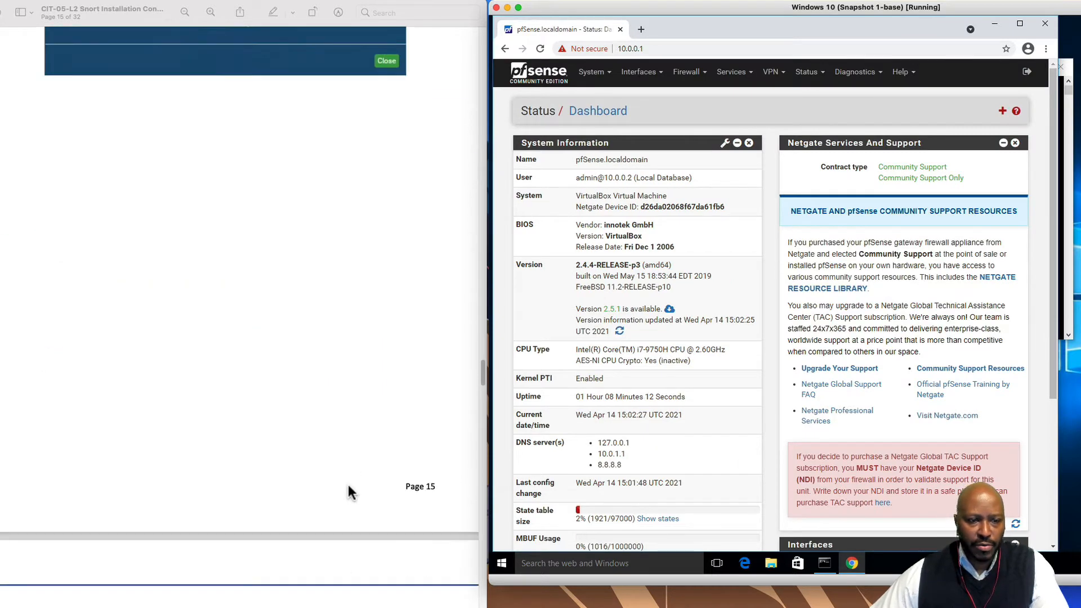
pyautogui.scroll(-5, 350, 487)
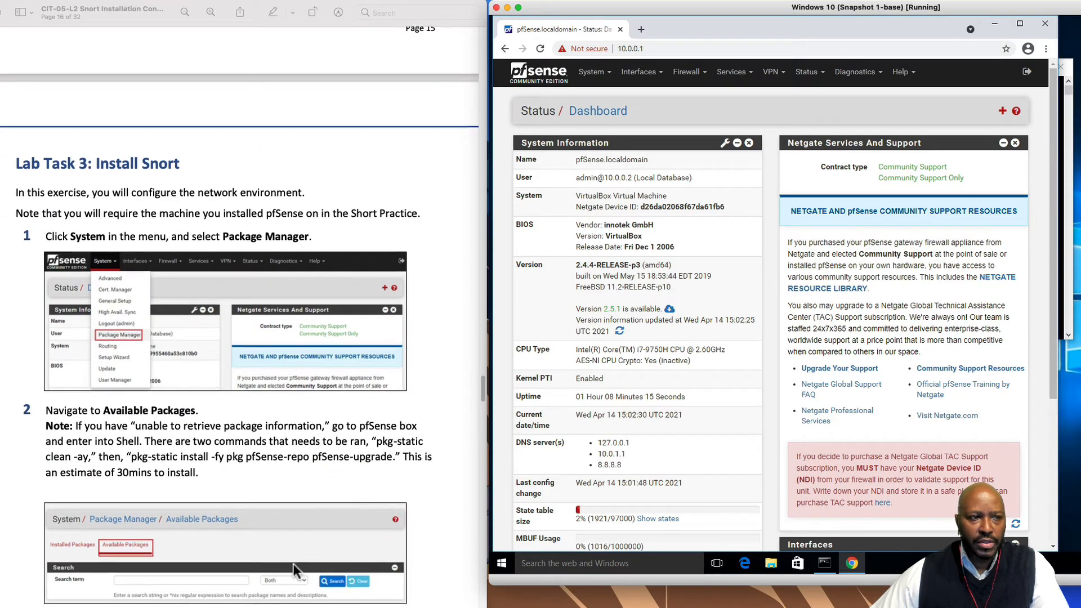
pyautogui.scroll(-2, 284, 580)
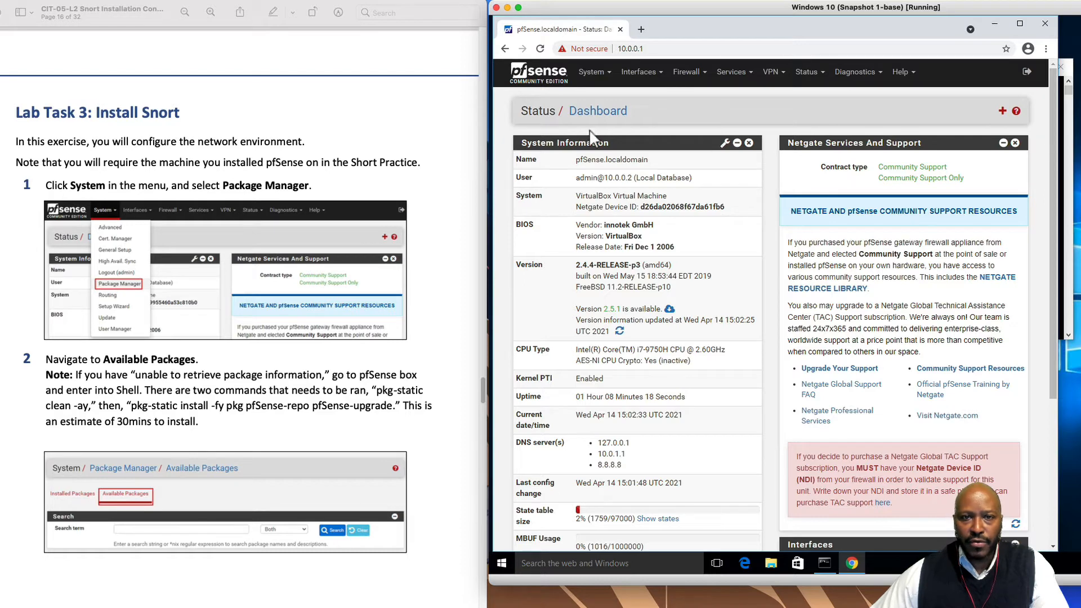
# View Package Manager's Available Packages, which can't be retrieved, then go to System > Update
pyautogui.click(608, 73)
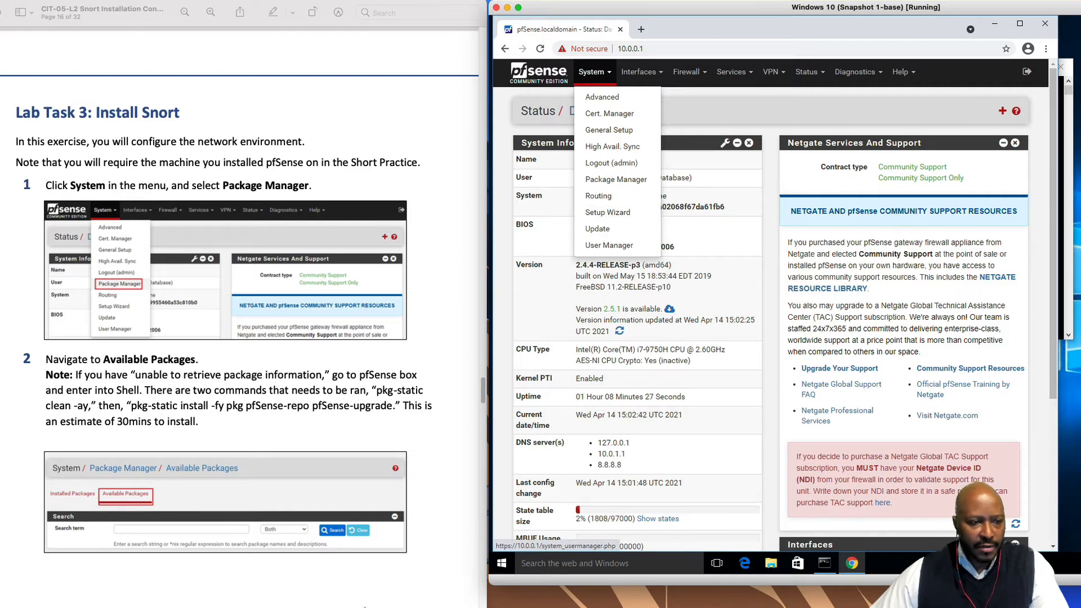
pyautogui.scroll(-1, 240, 289)
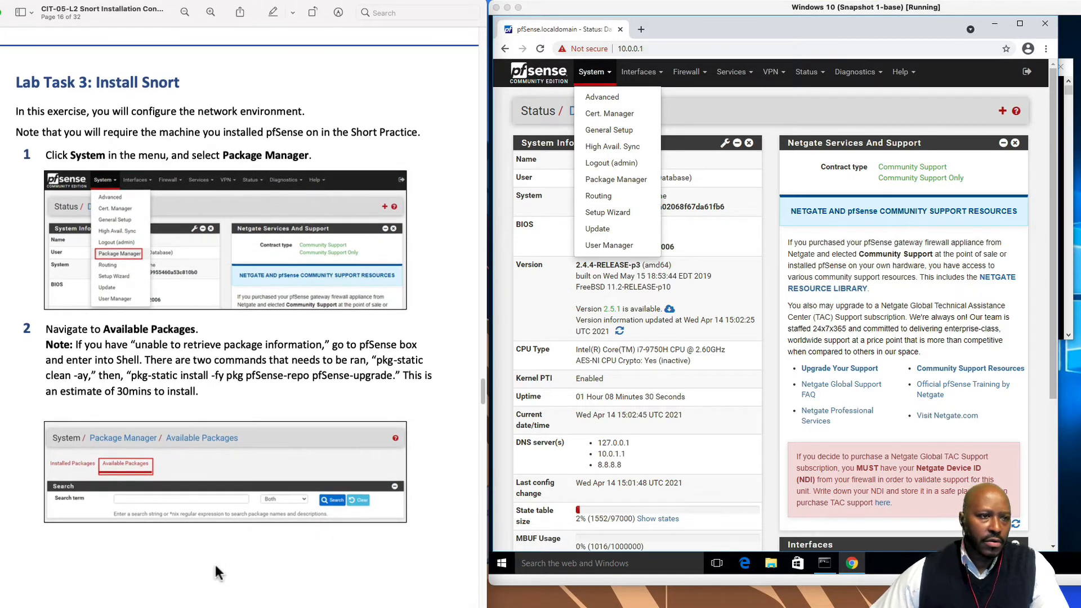
pyautogui.scroll(-1, 215, 566)
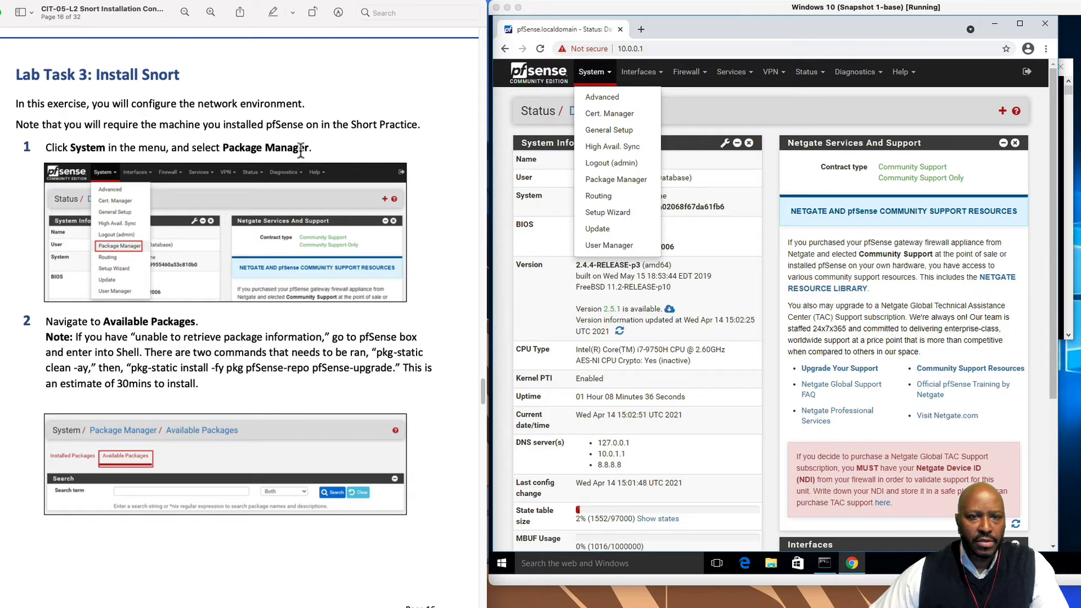
pyautogui.click(616, 179)
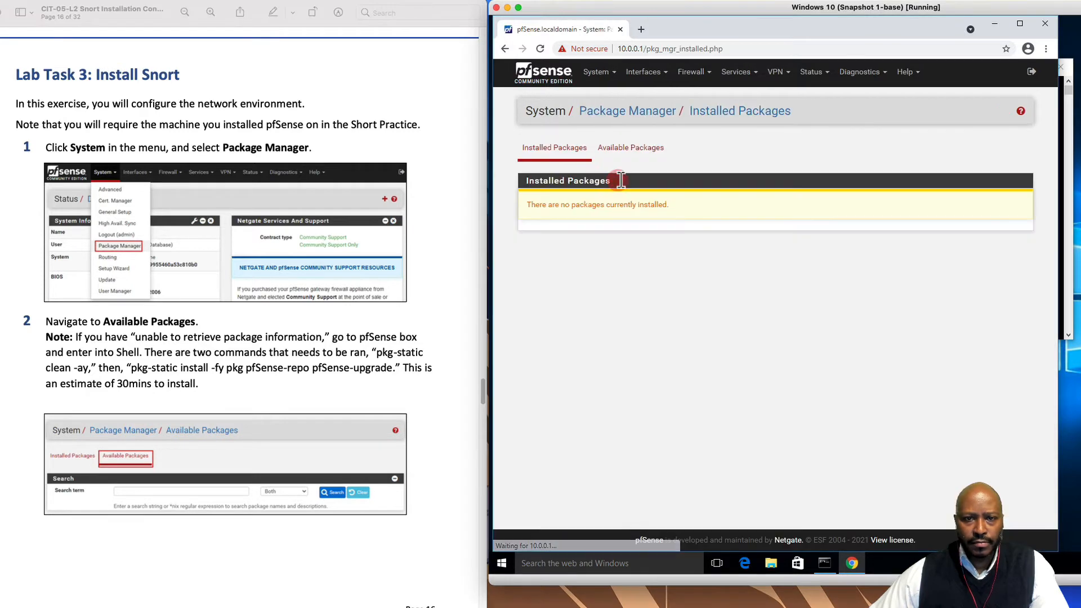
pyautogui.scroll(-1, 267, 496)
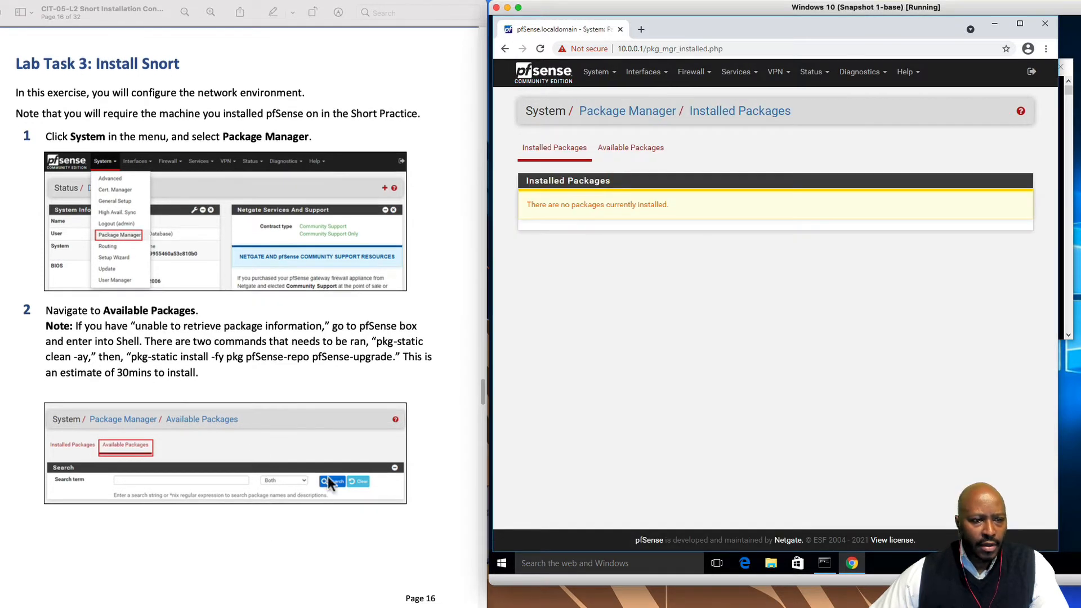
pyautogui.click(635, 148)
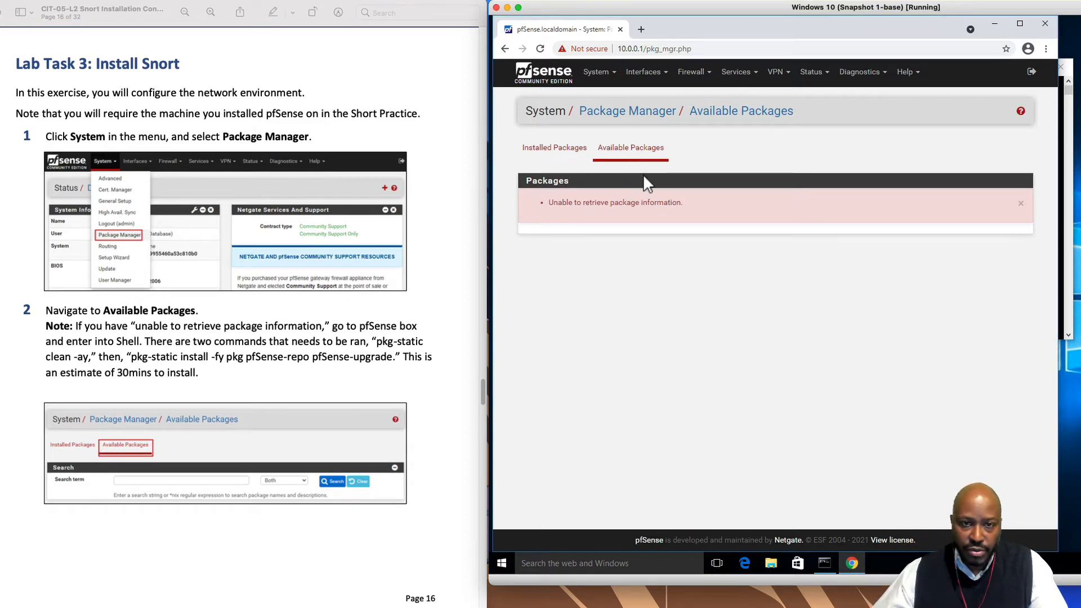
pyautogui.click(598, 72)
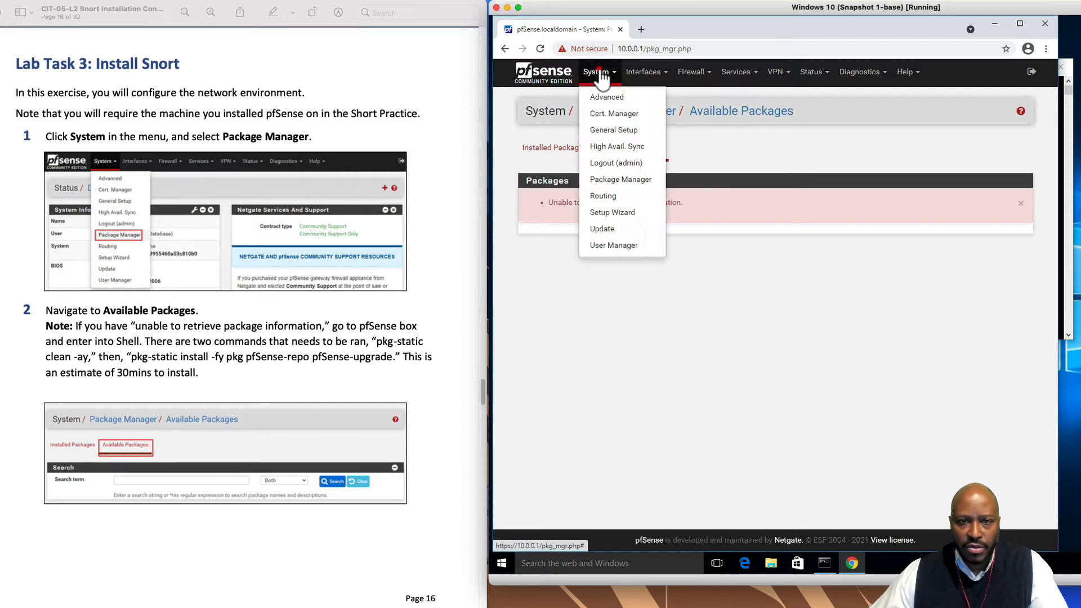
pyautogui.click(614, 229)
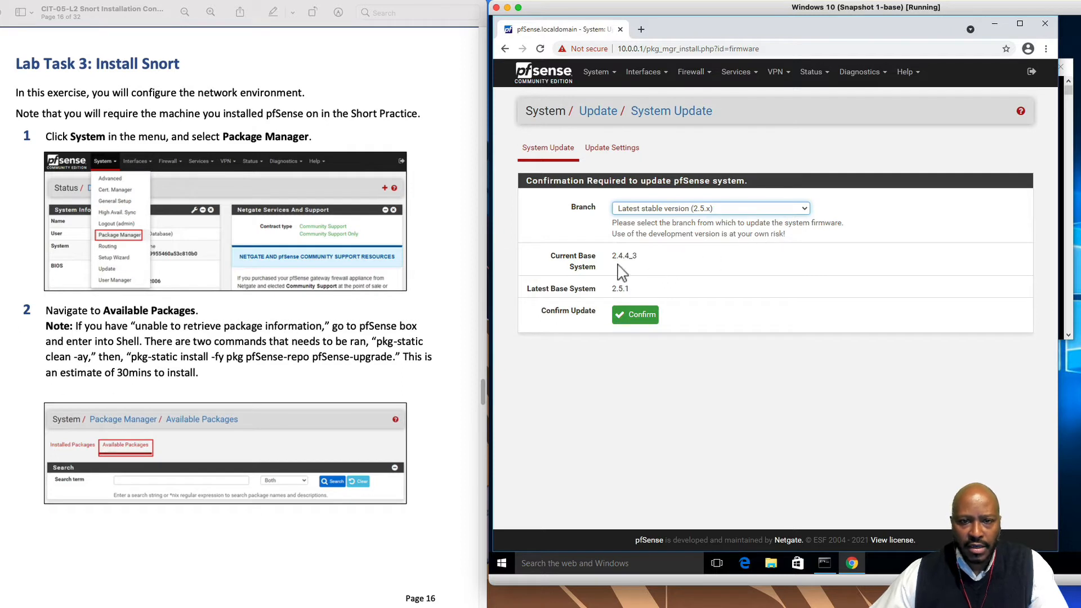
# Select the 'Previous stable version (2.4.5 DEPRECATED)' branch and confirm the system update
pyautogui.click(735, 209)
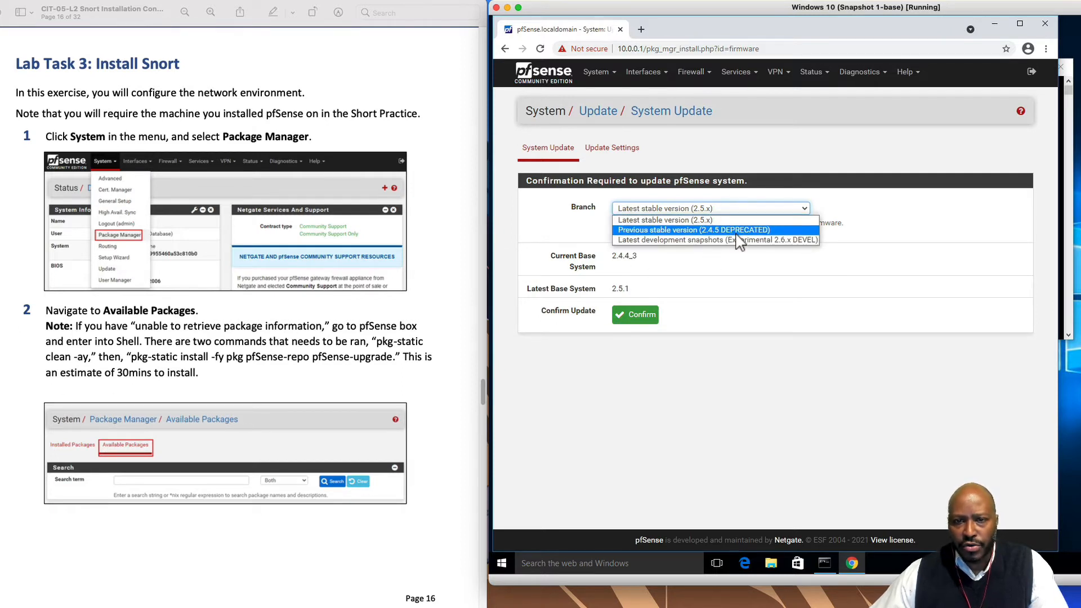
pyautogui.click(737, 232)
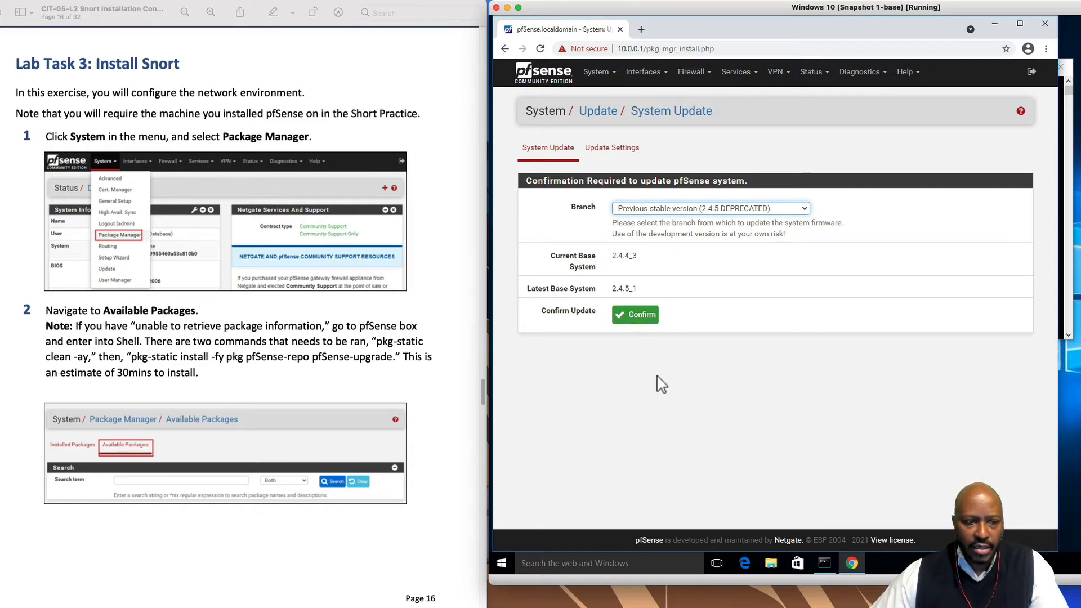
pyautogui.click(634, 318)
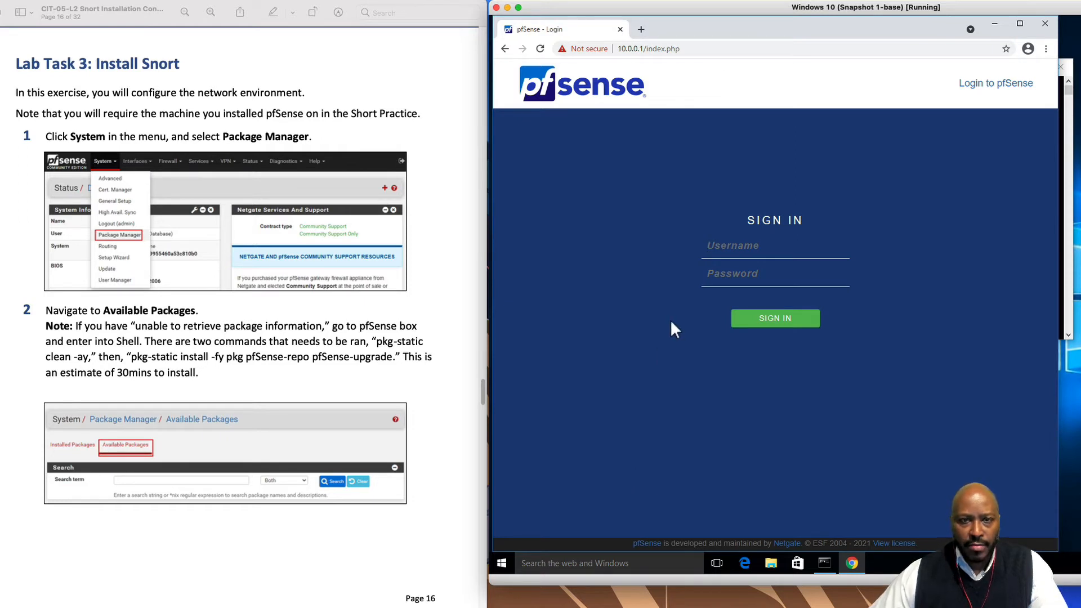
# Sign in to the pfSense webConfigurator as admin with the account password
pyautogui.click(738, 248)
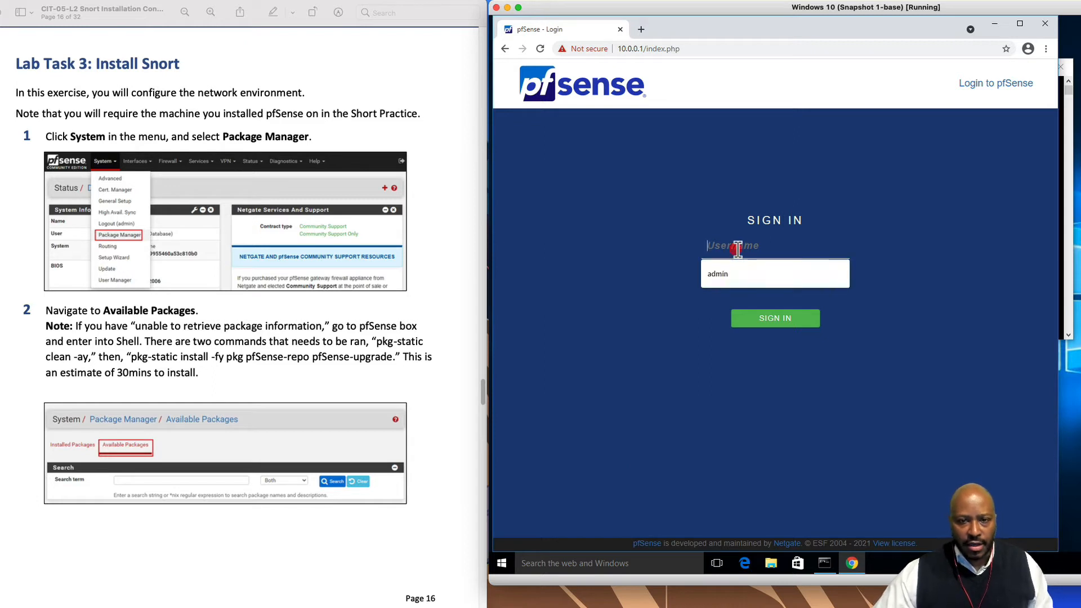
pyautogui.click(732, 275)
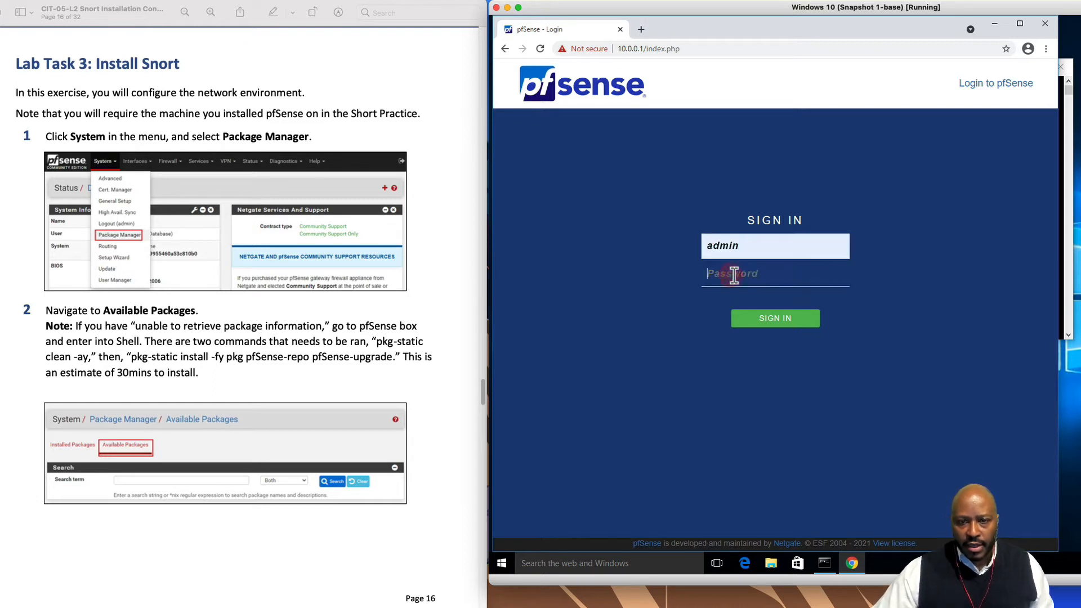
pyautogui.write('•')
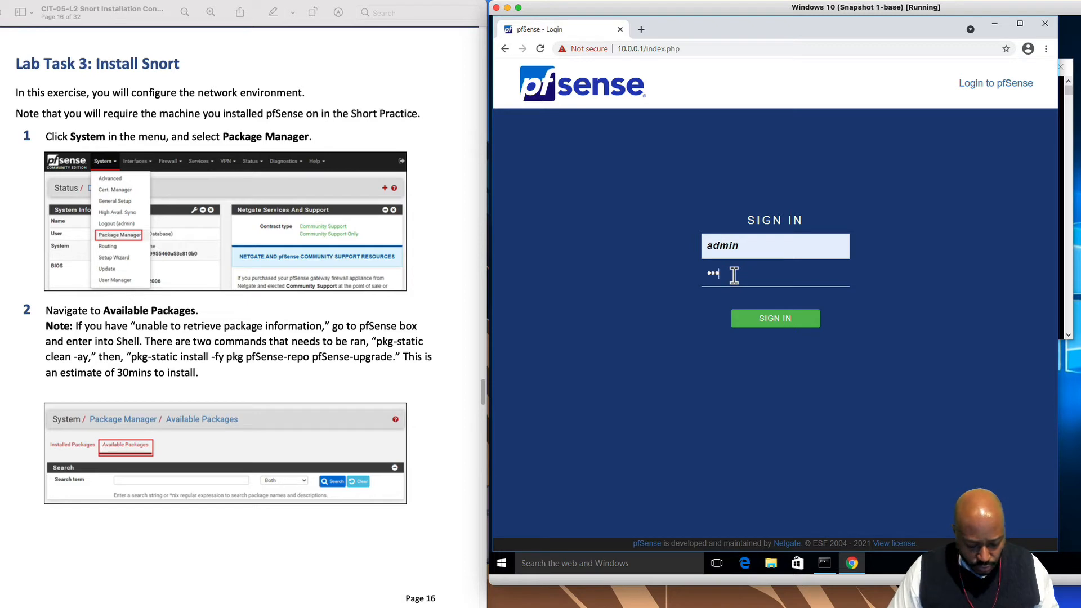
pyautogui.press('Return')
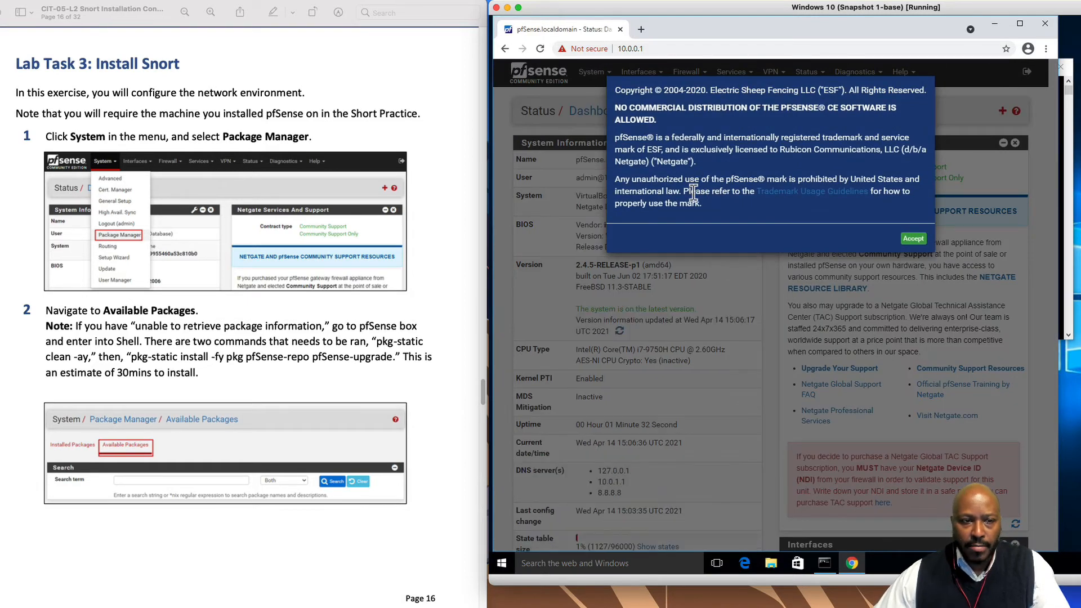
# Accept the copyright notice, dismiss the survey message, and open System > Package Manager
pyautogui.click(912, 238)
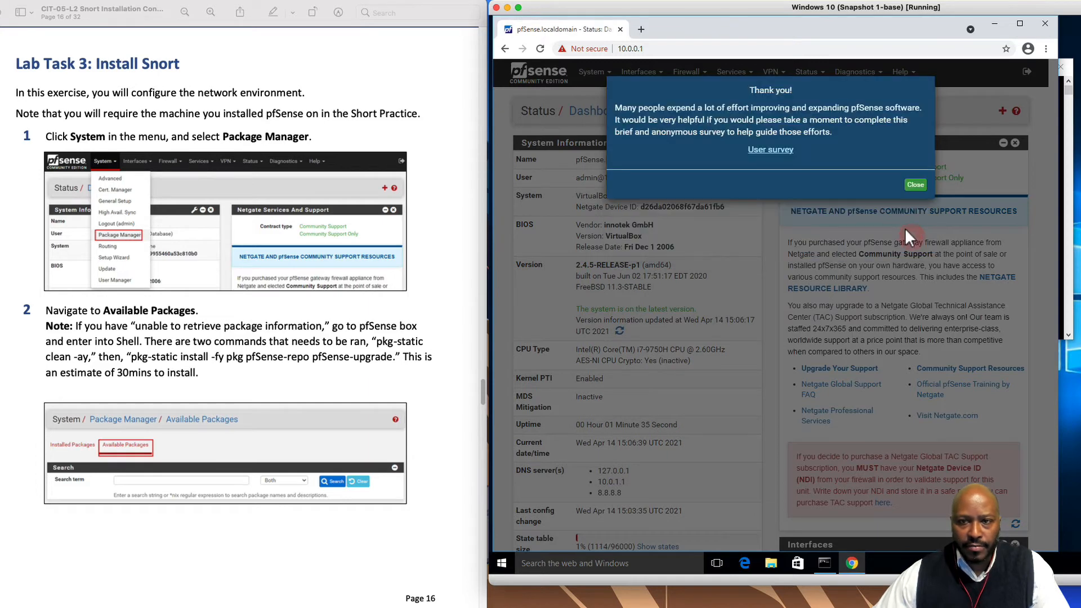
pyautogui.click(915, 184)
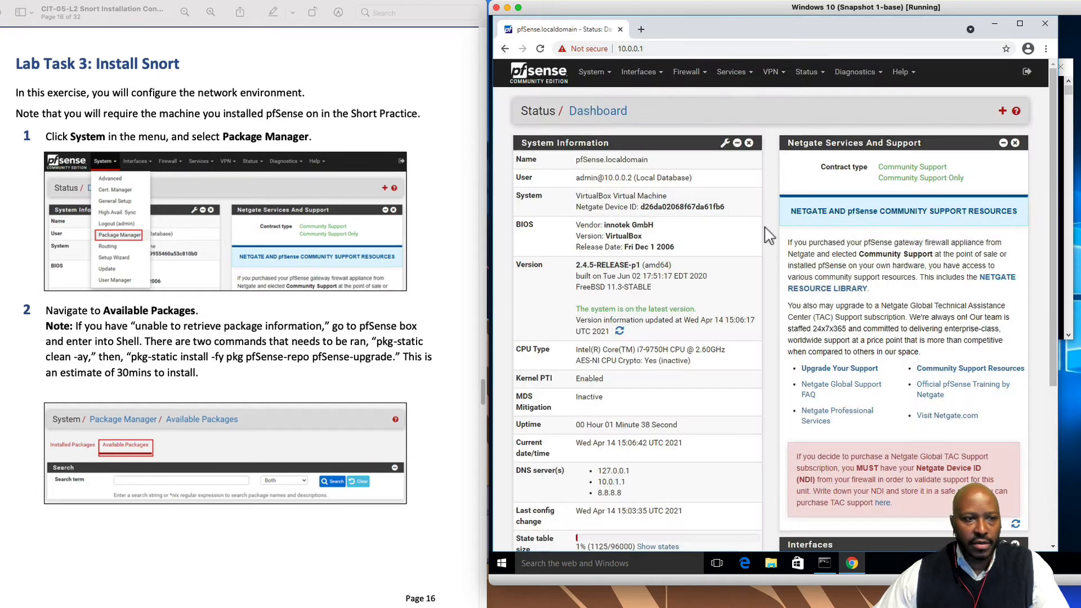
pyautogui.click(601, 76)
pyautogui.click(626, 180)
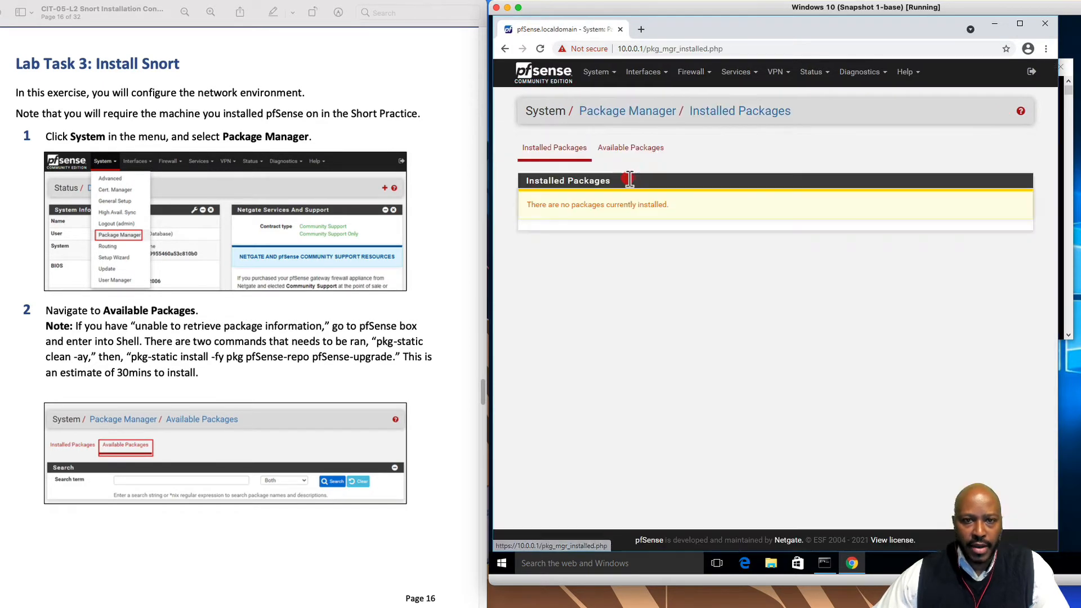
# Search Available Packages for 'snor' so only snort 4.1.2_3 is listed
pyautogui.click(636, 152)
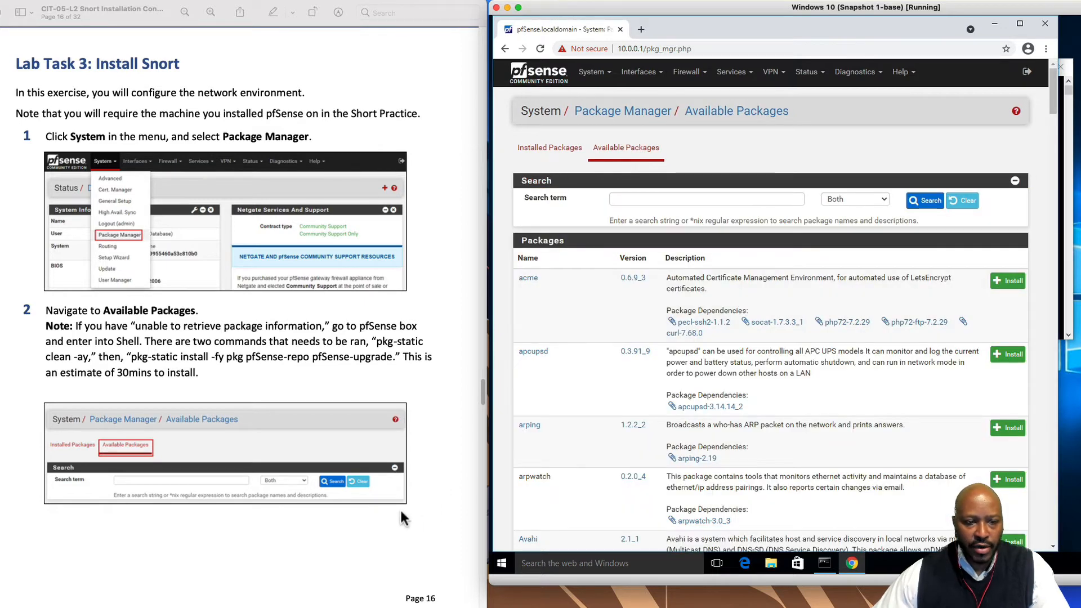
pyautogui.scroll(-3, 401, 507)
pyautogui.scroll(-3, 400, 505)
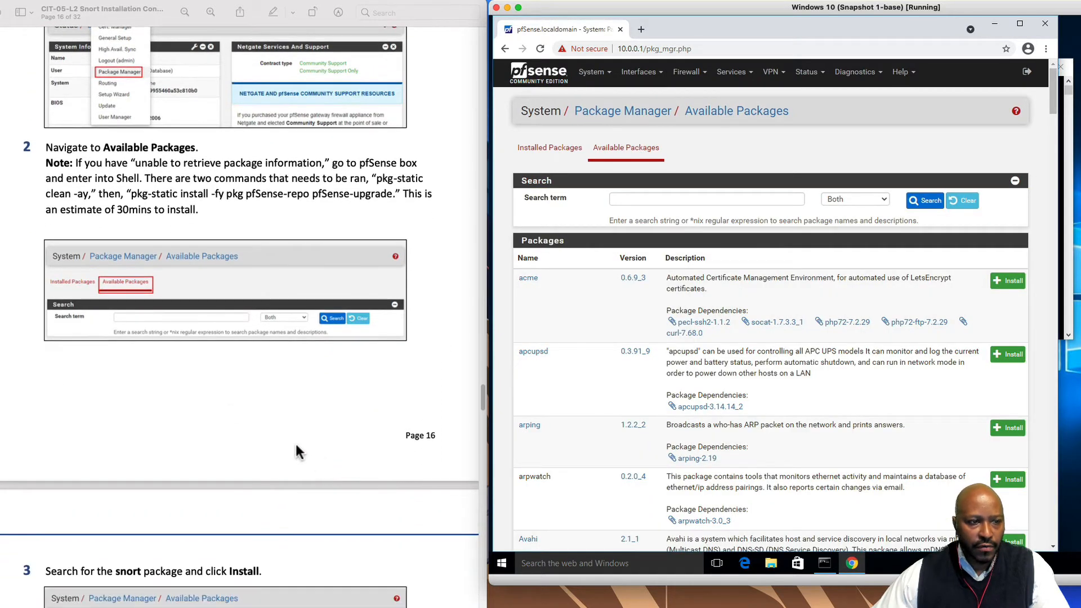
pyautogui.scroll(-1, 346, 394)
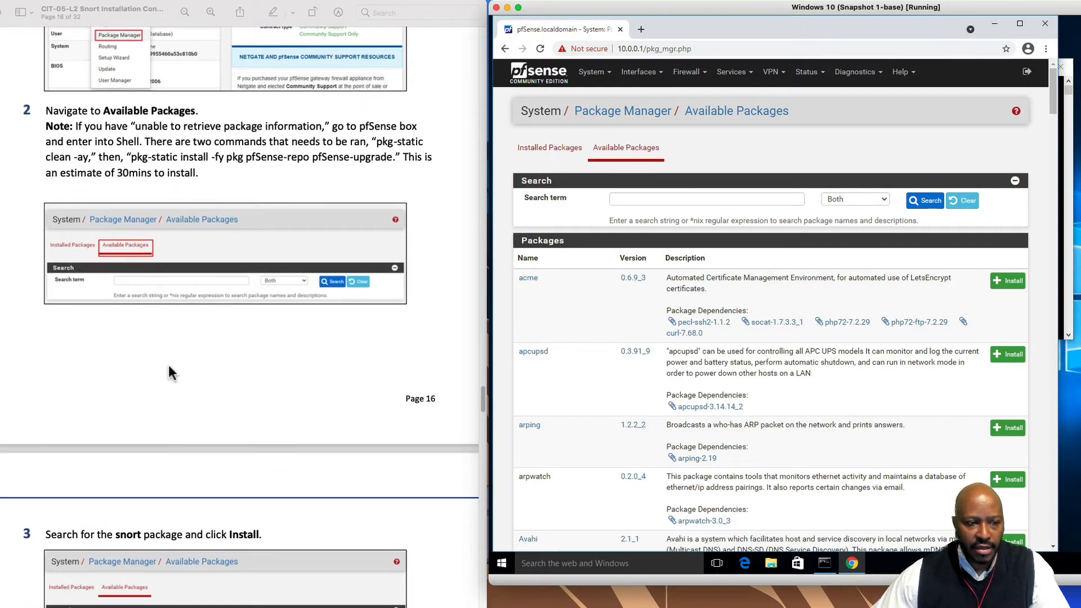
pyautogui.scroll(-10, 173, 373)
pyautogui.scroll(-3, 192, 402)
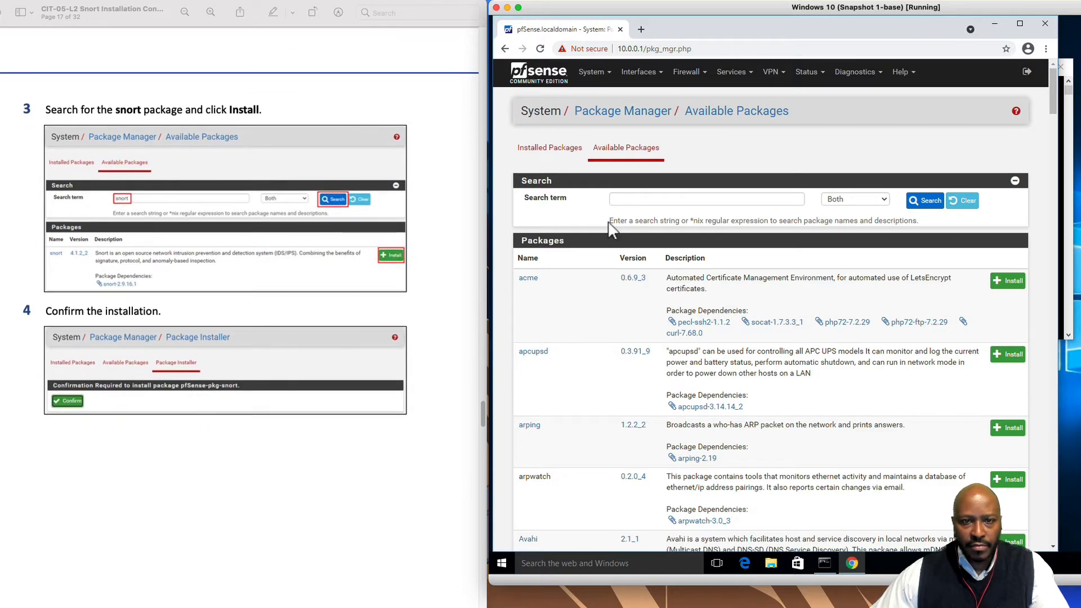
pyautogui.click(643, 200)
pyautogui.write('s')
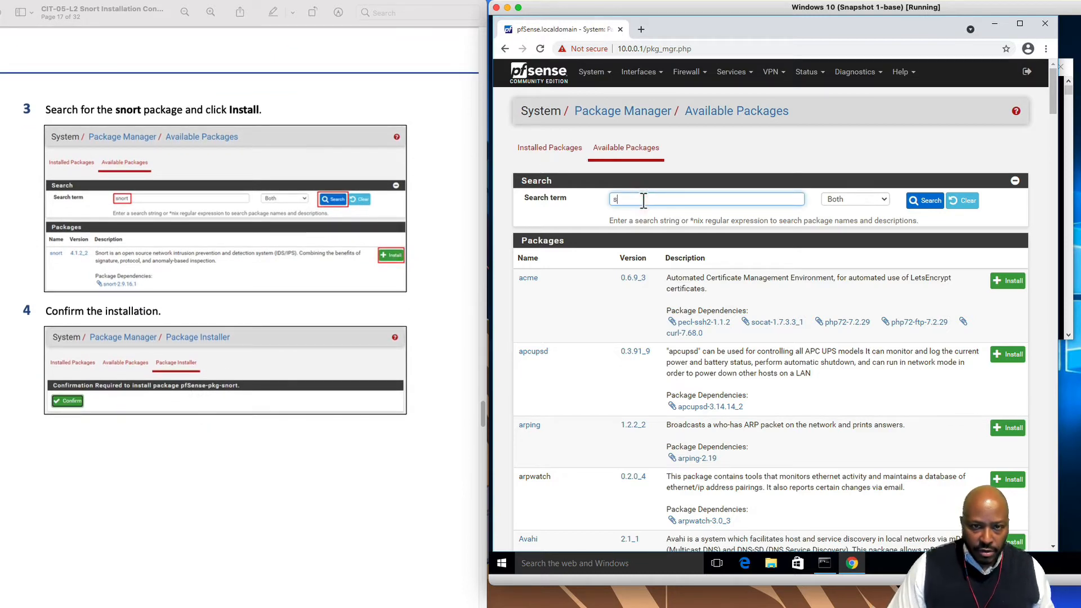
pyautogui.write('nort')
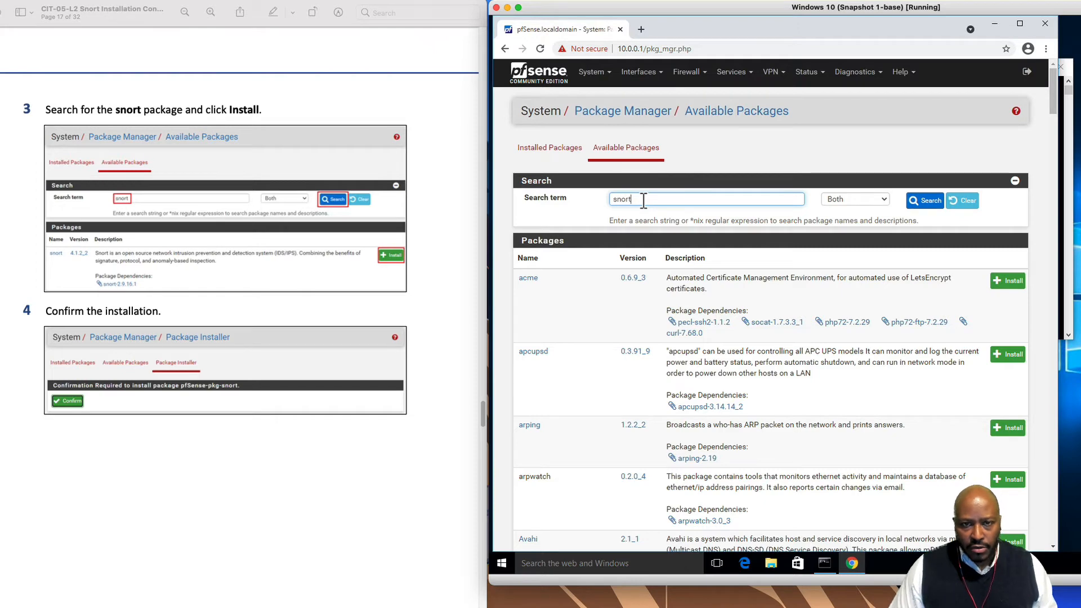
pyautogui.press('Return')
pyautogui.scroll(-1, 369, 423)
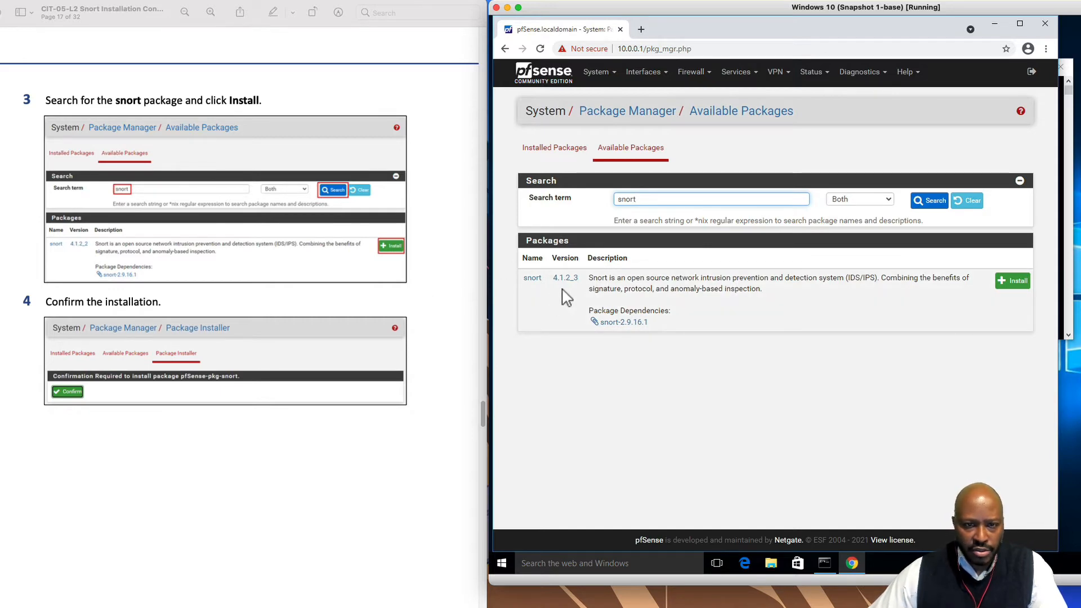
# Install pfSense-pkg-snort until it reports success, then open the snort.org sign_up link from the lab guide
pyautogui.click(1017, 283)
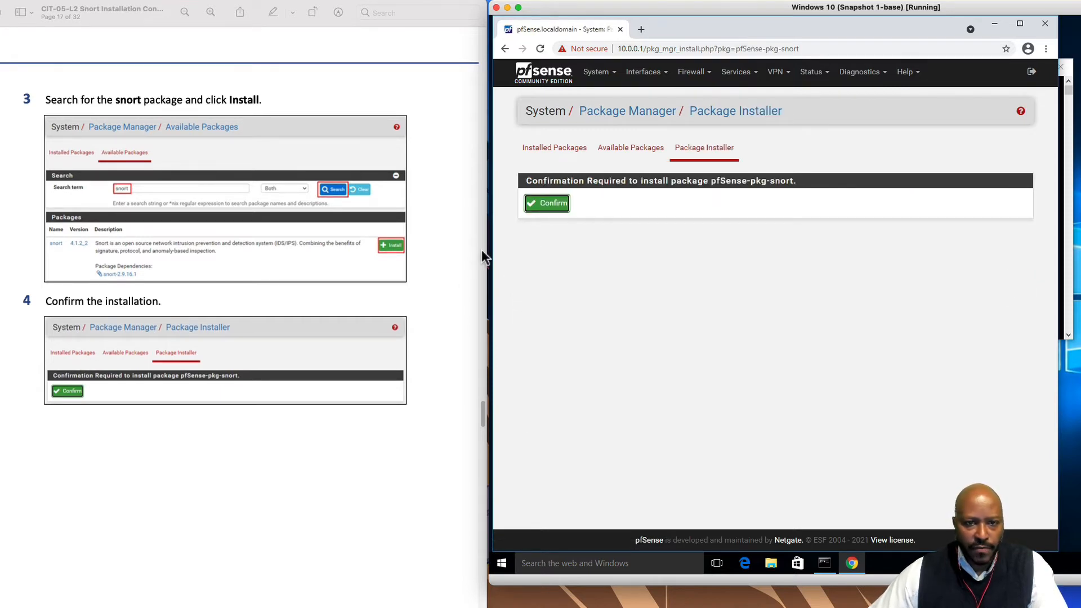
pyautogui.click(549, 205)
pyautogui.scroll(-3, 406, 451)
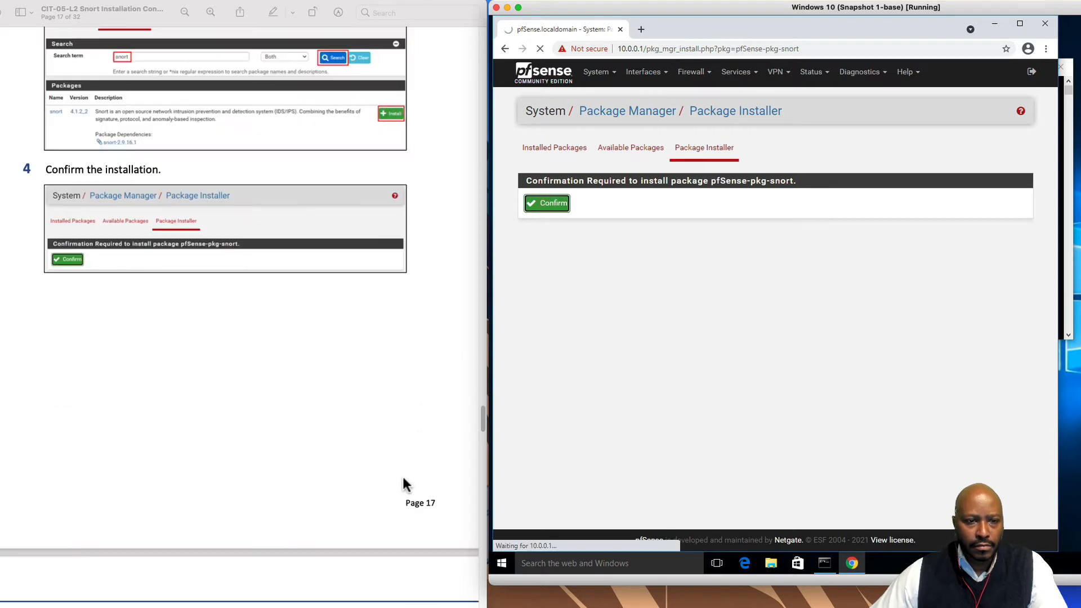
pyautogui.scroll(-10, 402, 474)
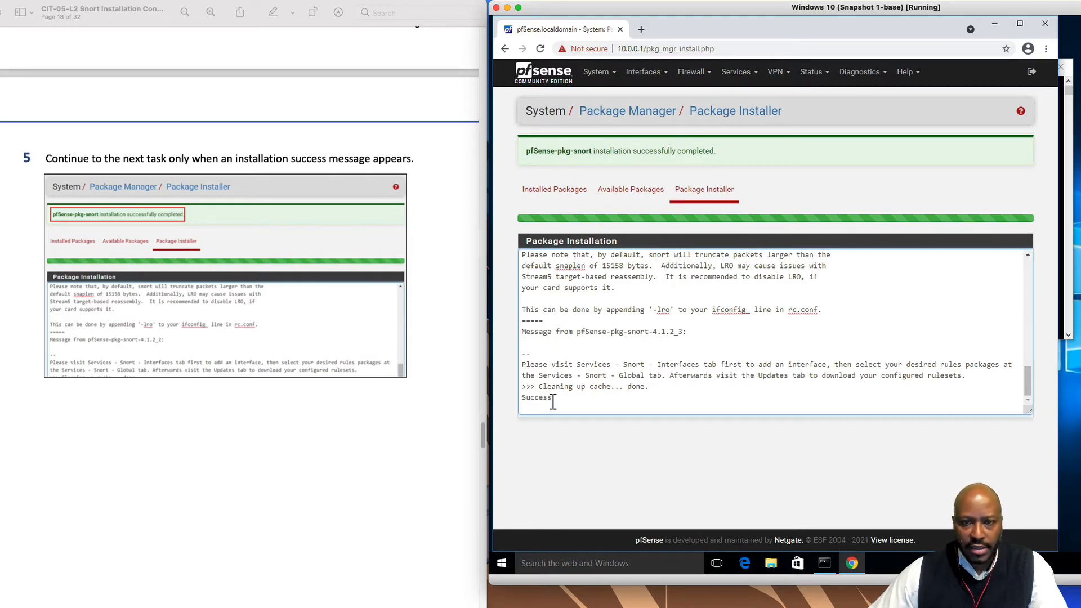
pyautogui.scroll(-10, 413, 472)
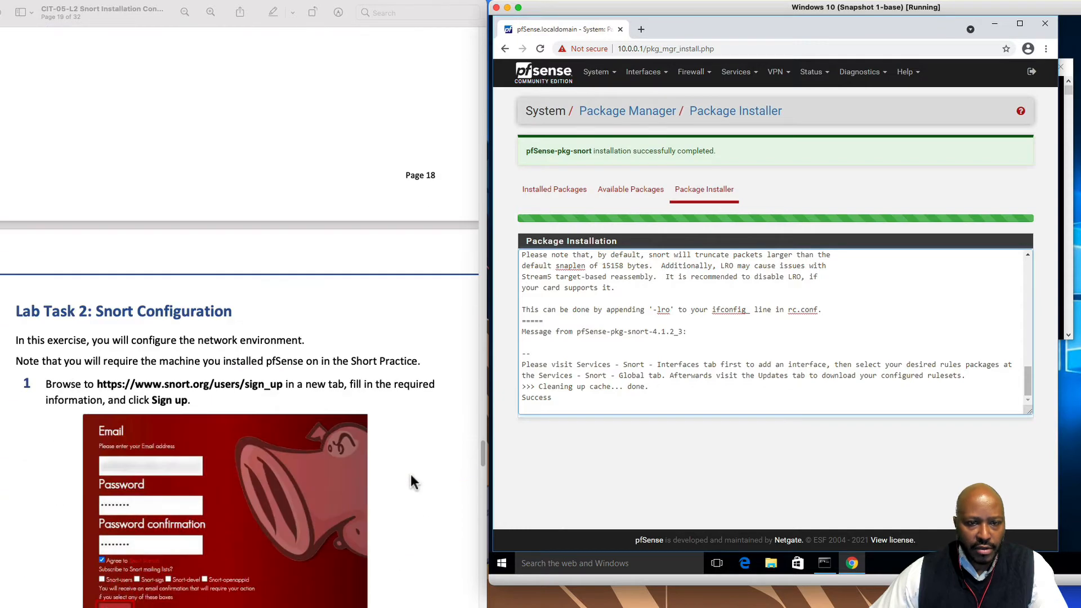
pyautogui.scroll(-1, 410, 474)
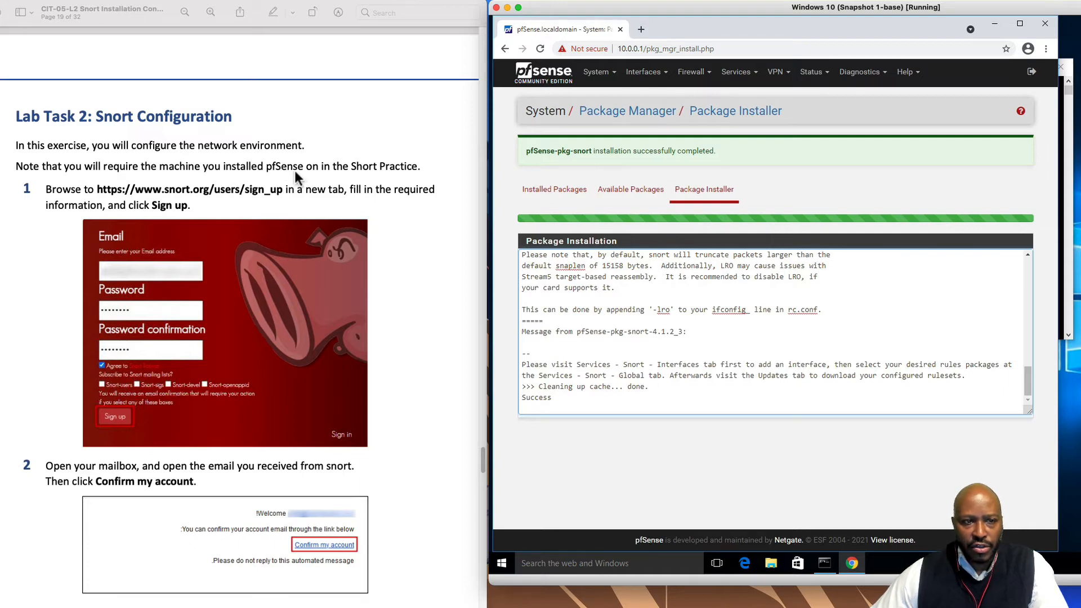
pyautogui.click(220, 192)
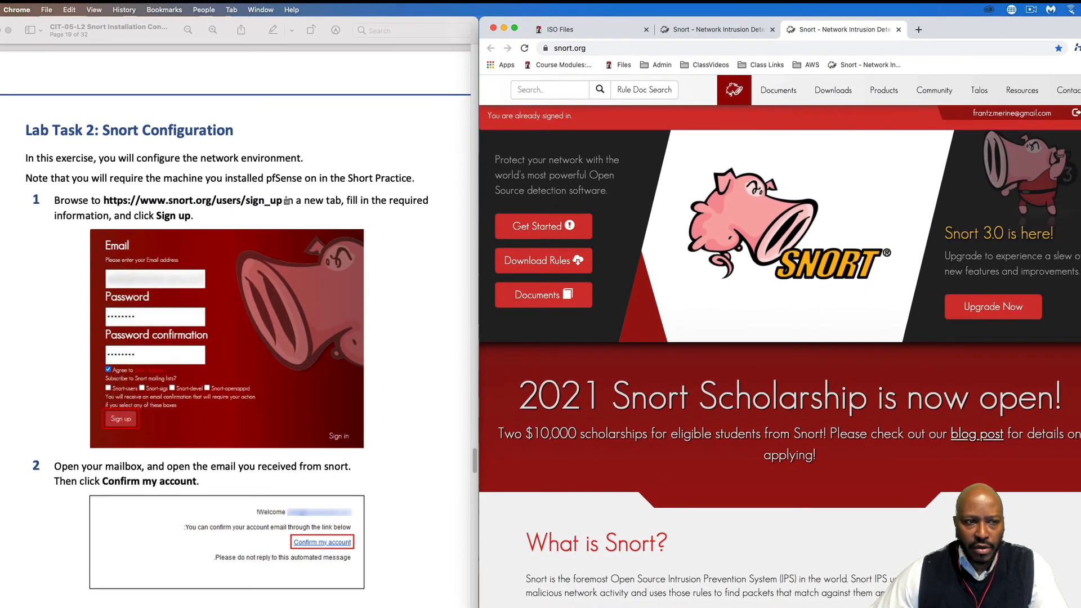
# Go to the Snort Sign up/Subscribe page from Step 2 of the guide
pyautogui.scroll(-10, 856, 450)
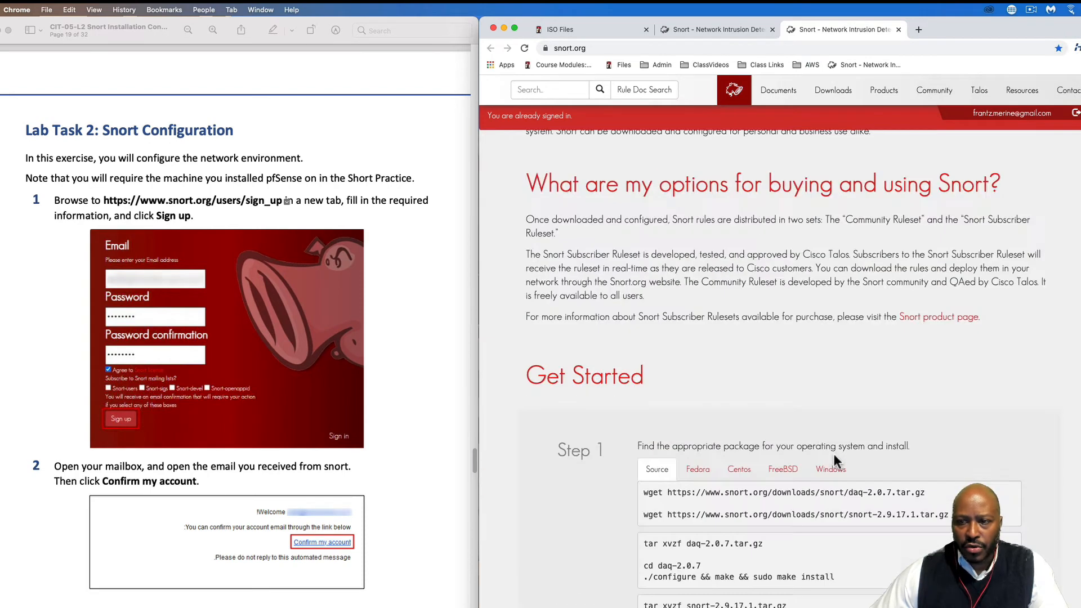
pyautogui.scroll(-6, 957, 524)
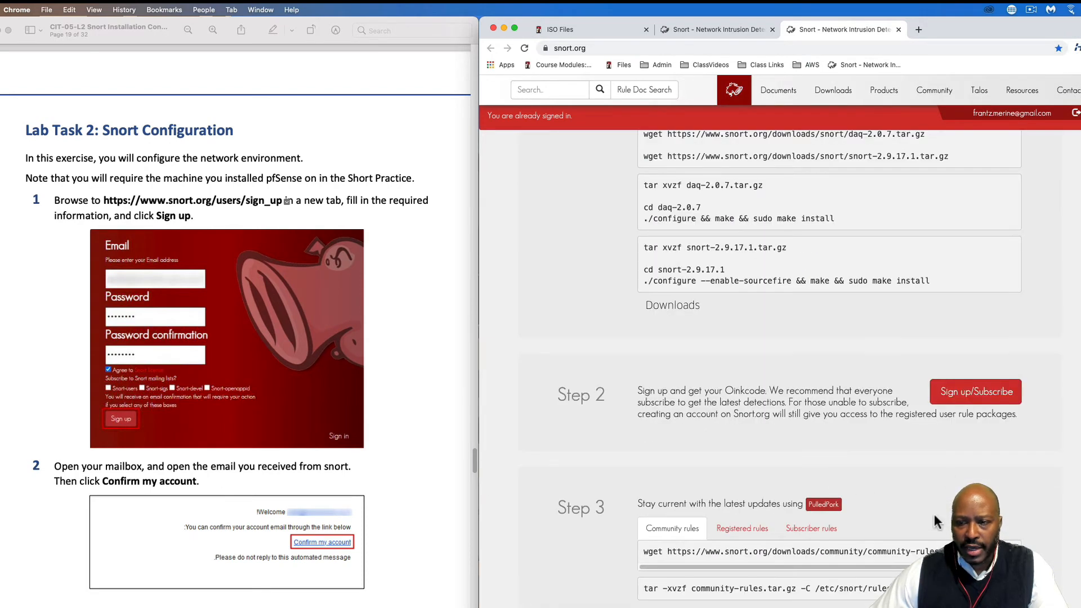
pyautogui.click(977, 397)
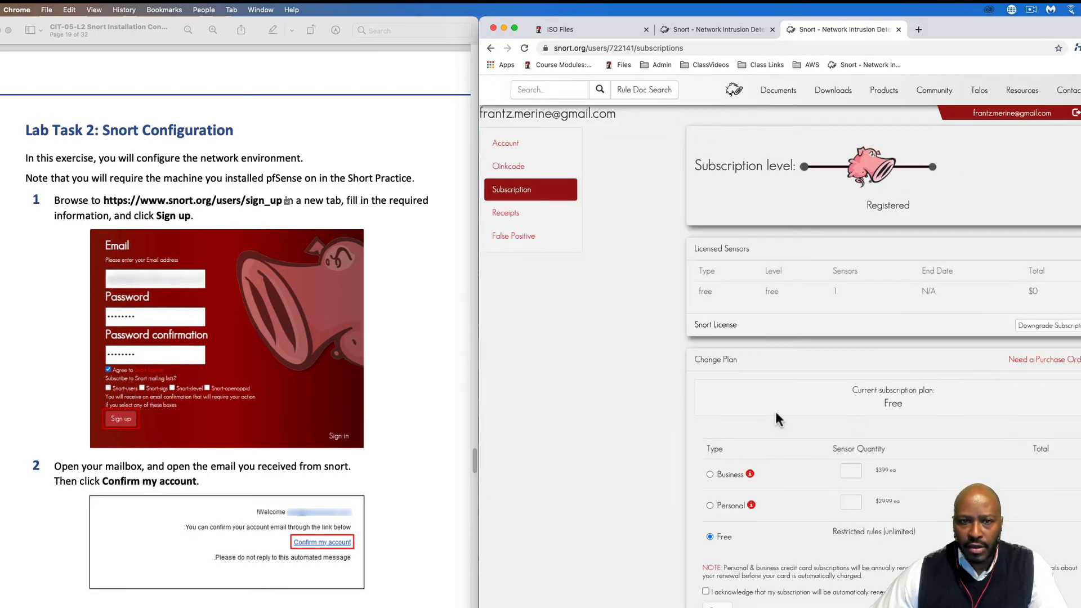
# Sign out of the Snort account and sign back in with its credentials
pyautogui.scroll(-6, 304, 504)
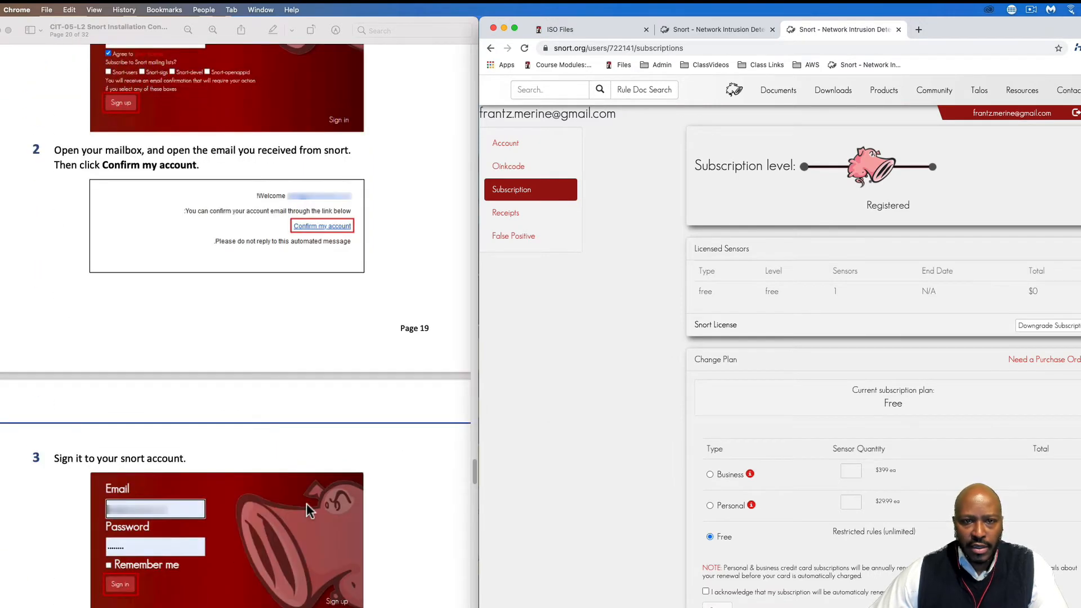
pyautogui.click(996, 114)
pyautogui.scroll(-2, 315, 524)
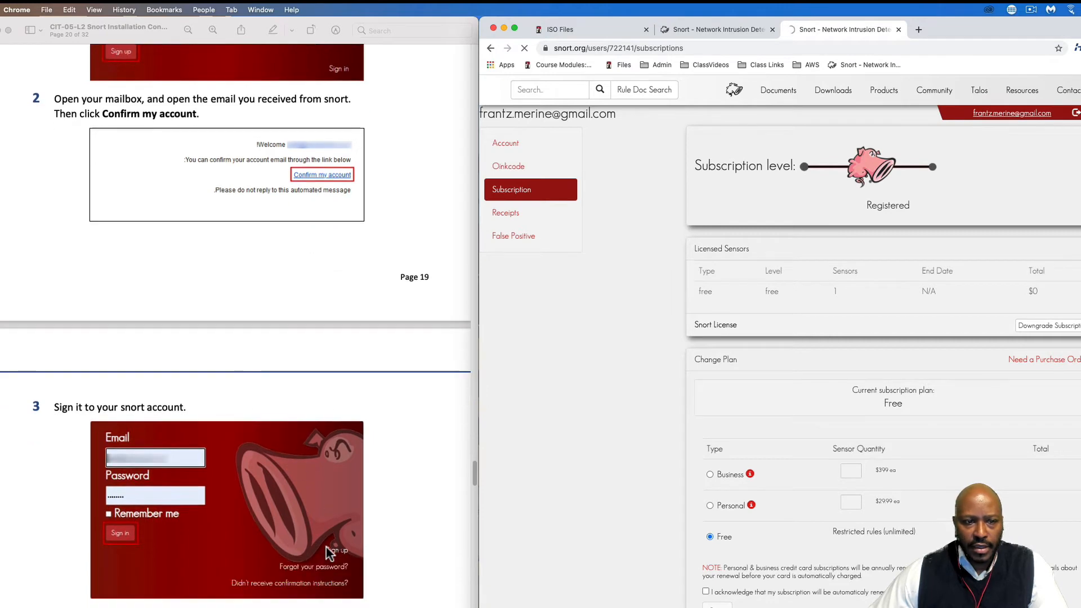
pyautogui.scroll(-8, 326, 549)
pyautogui.scroll(-1, 327, 549)
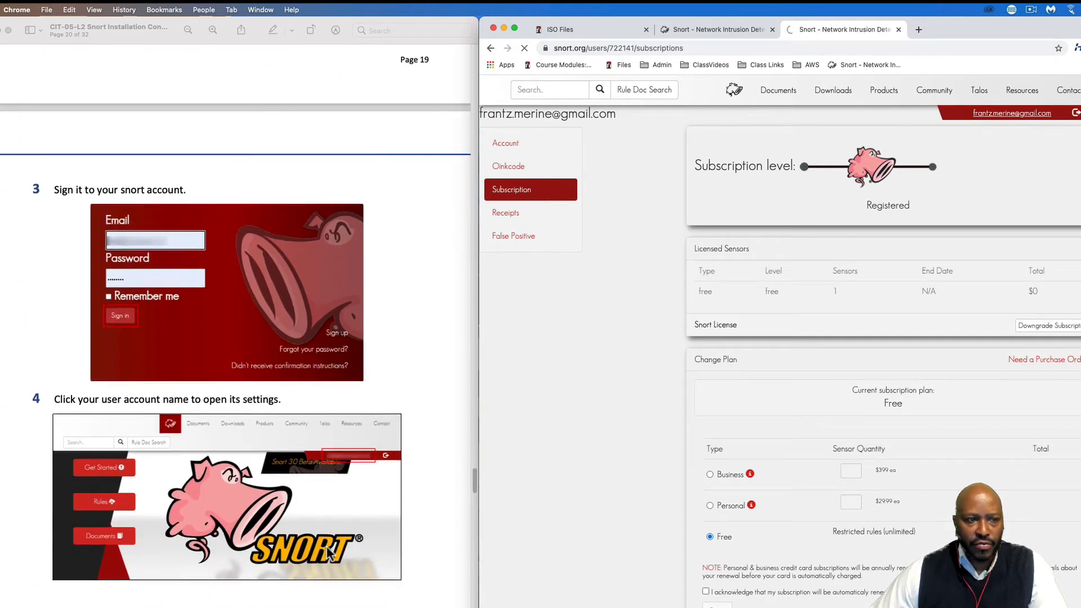
pyautogui.scroll(-2, 326, 549)
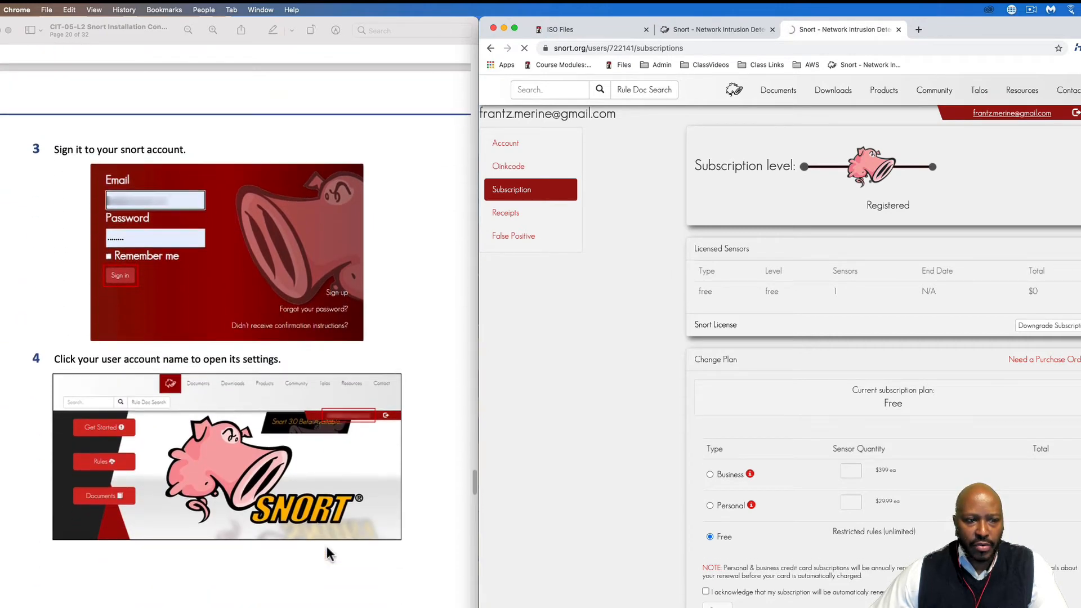
pyautogui.click(1075, 114)
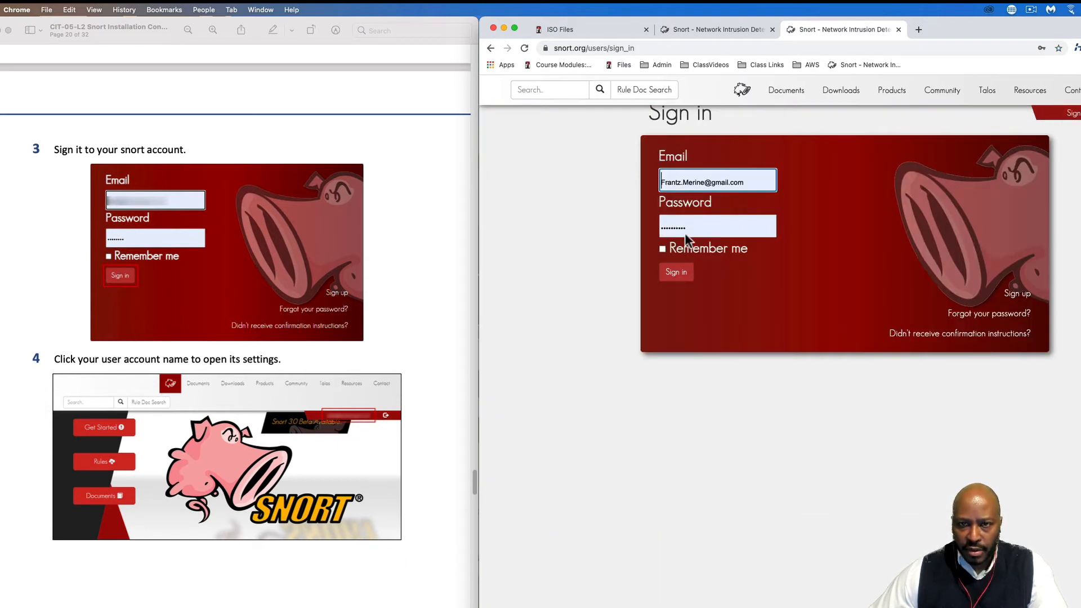
pyautogui.click(671, 274)
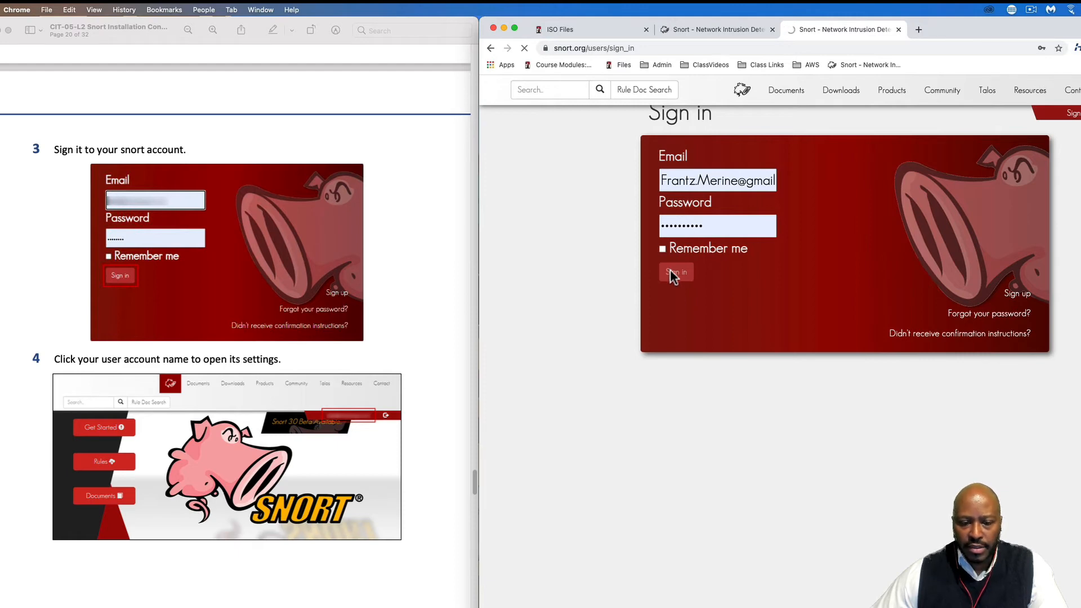
pyautogui.scroll(-4, 426, 537)
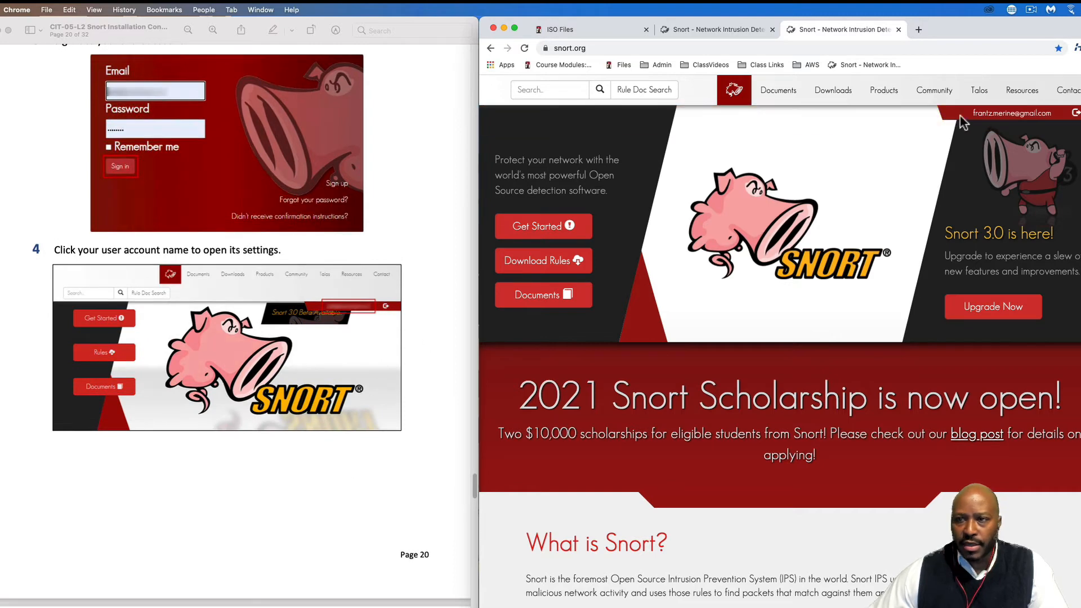
# Open the account's Oinkcode page, select the subscriber code and copy it
pyautogui.scroll(-10, 428, 445)
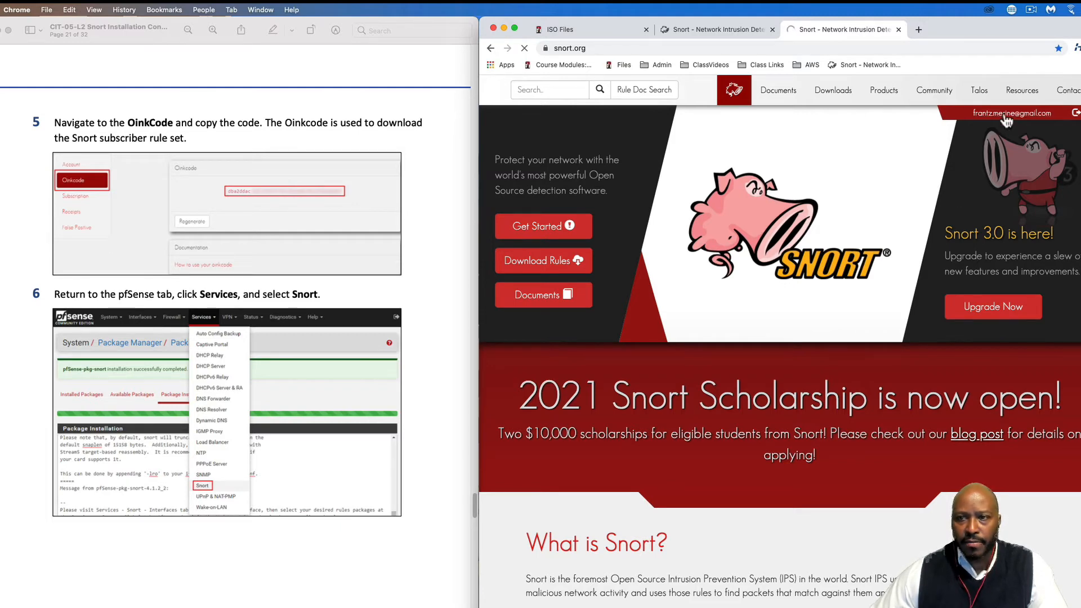
pyautogui.click(1008, 116)
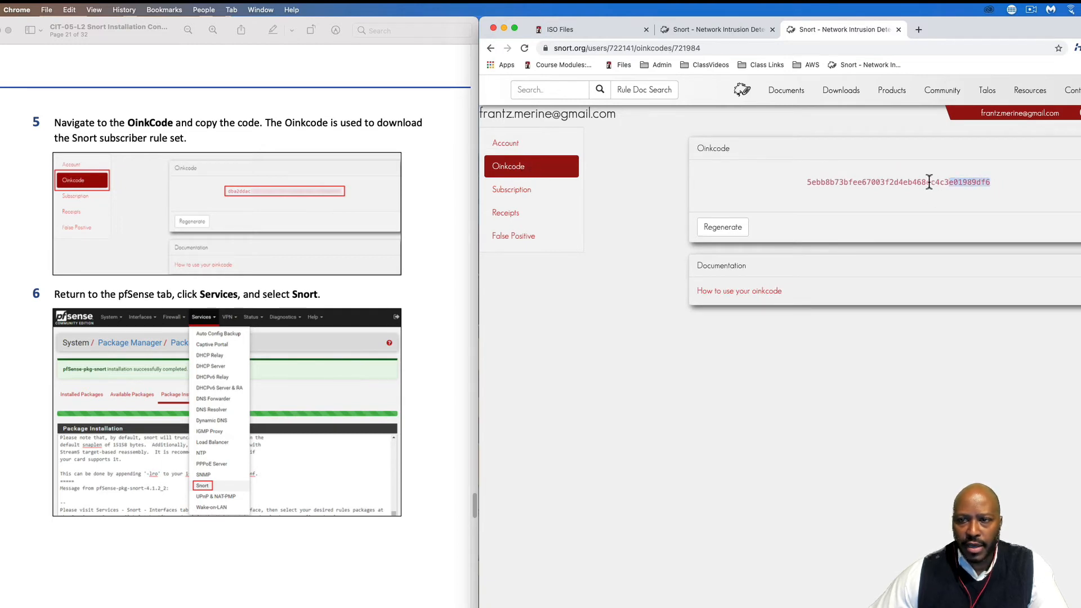
pyautogui.moveTo(929, 183); pyautogui.dragTo(819, 186)
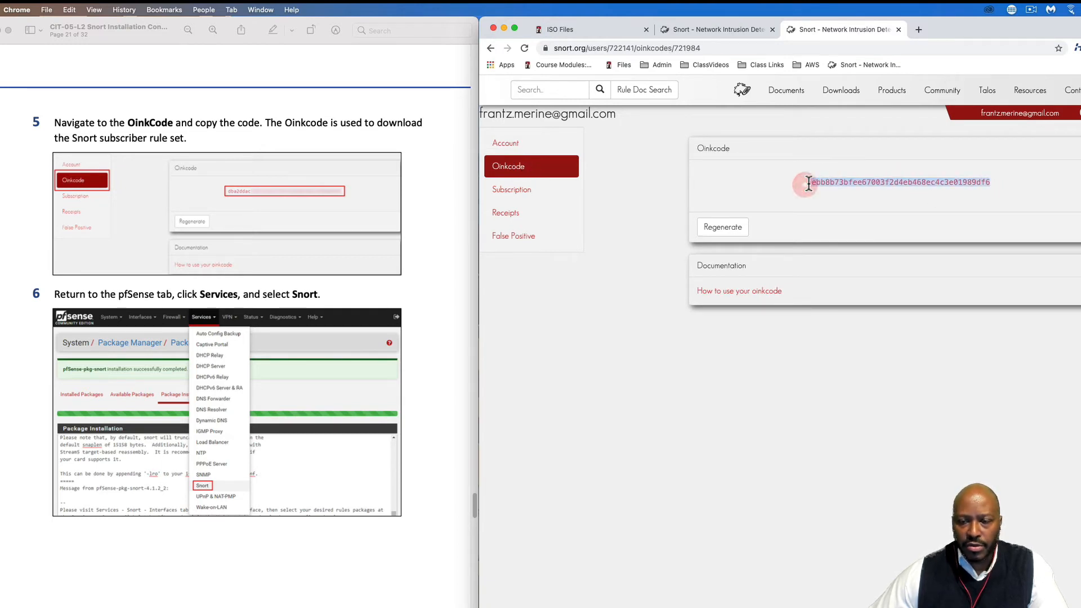
pyautogui.rightClick(808, 184)
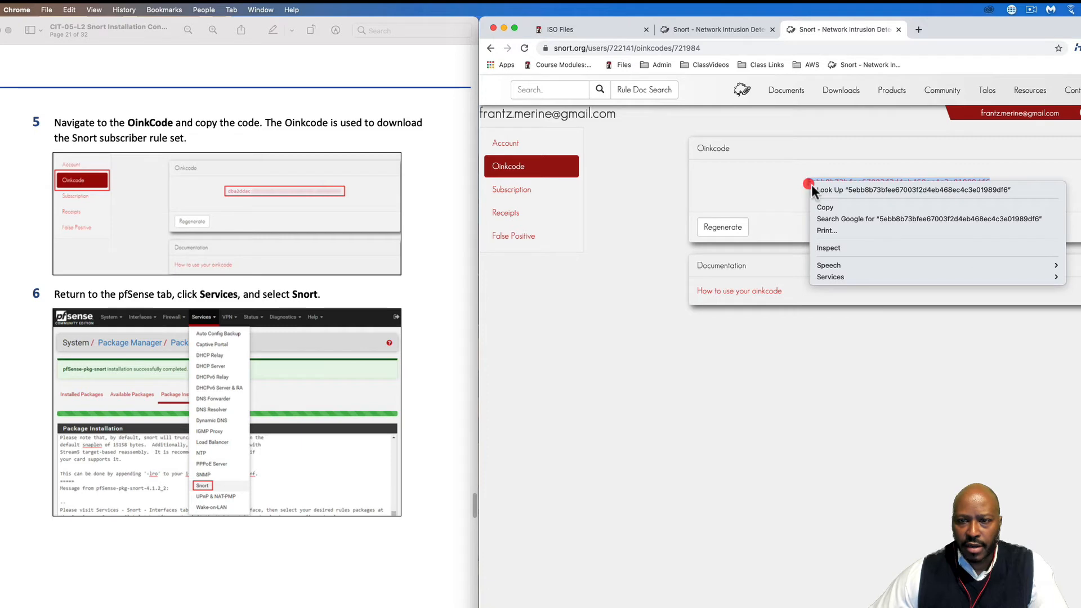
pyautogui.click(833, 208)
pyautogui.click(410, 550)
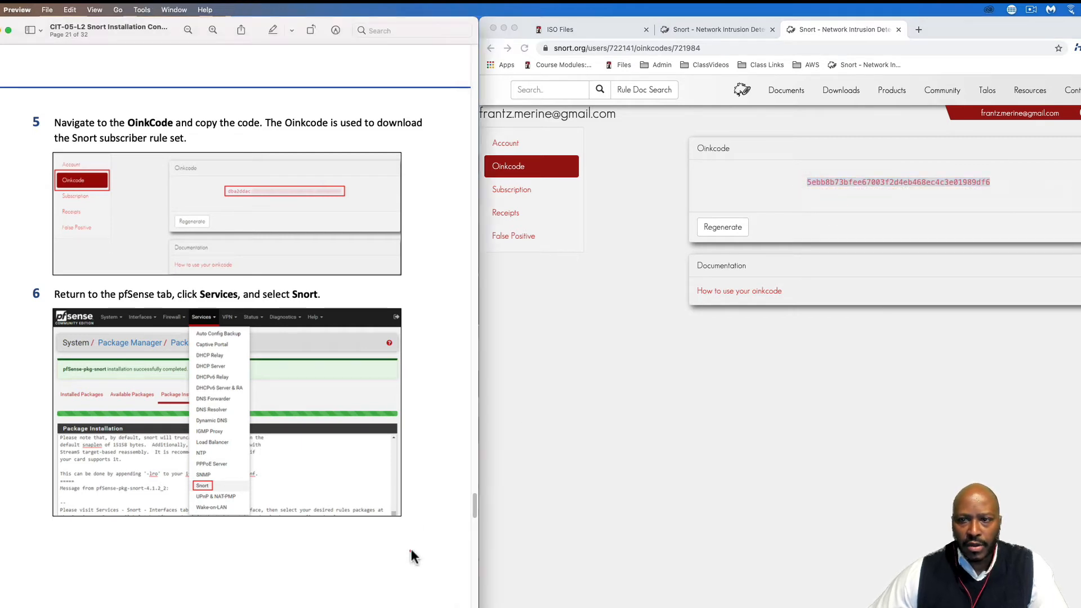
pyautogui.click(857, 374)
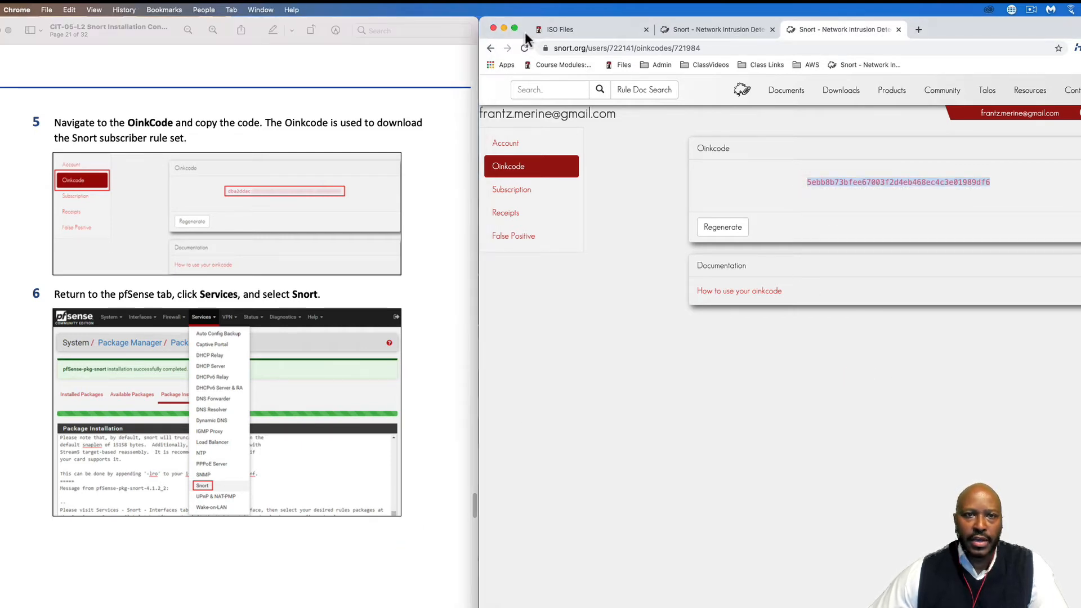
# Switch to the pfSense VM and open Services > Snort, showing no configured interfaces
pyautogui.click(504, 28)
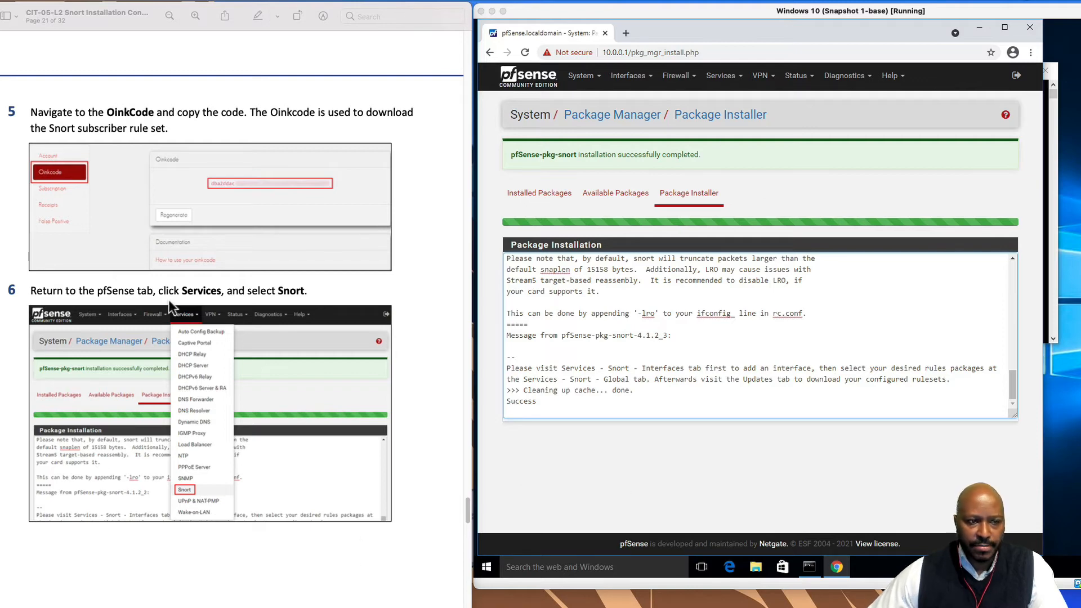
pyautogui.click(728, 77)
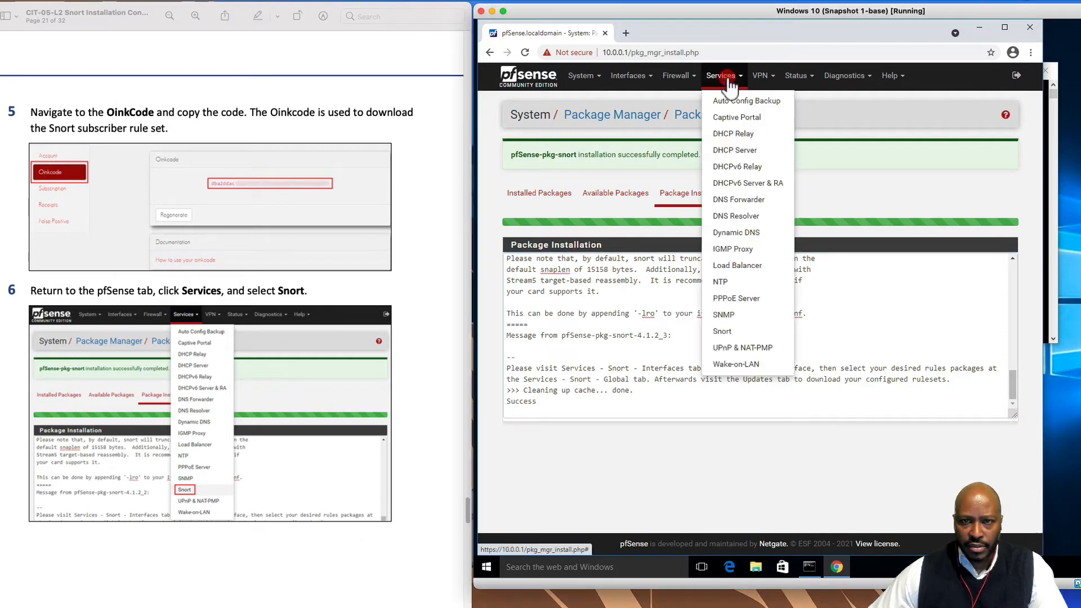
pyautogui.click(722, 331)
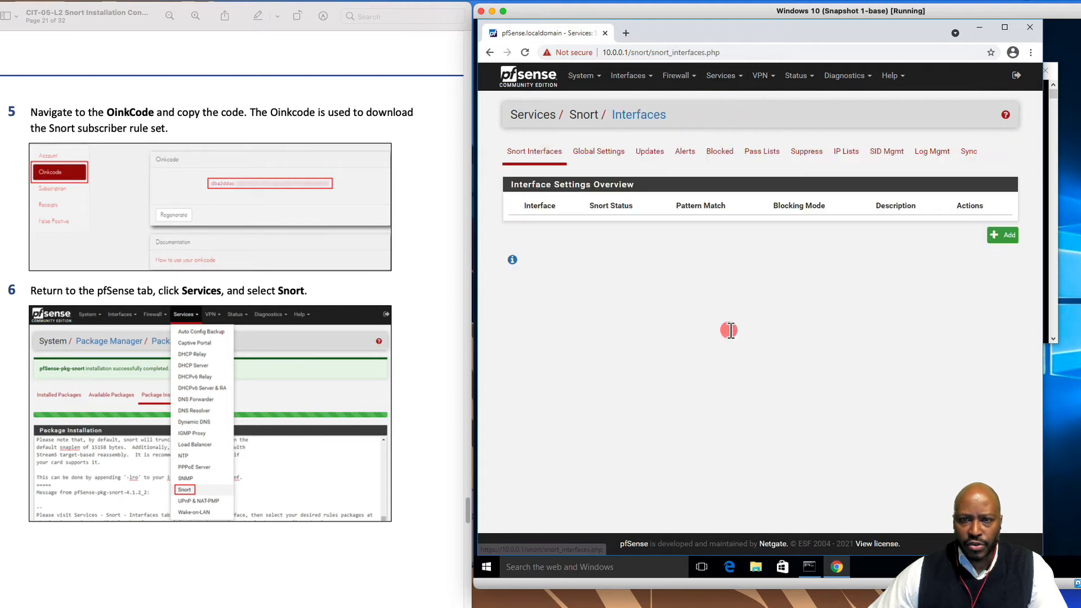
pyautogui.scroll(-2, 370, 554)
pyautogui.scroll(-15, 370, 553)
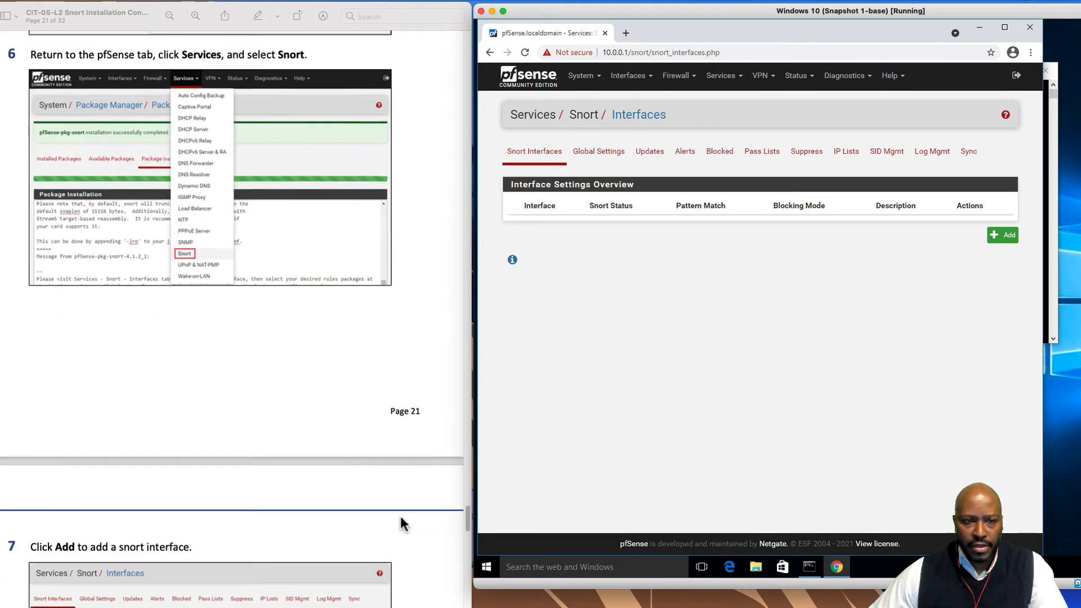
pyautogui.scroll(-3, 404, 522)
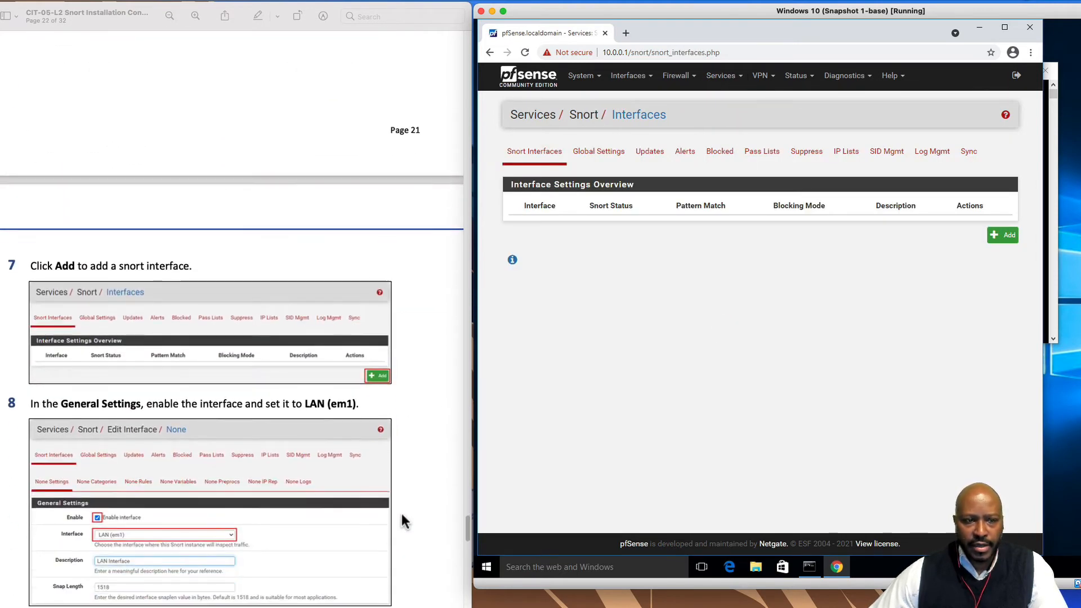
pyautogui.scroll(-1, 404, 522)
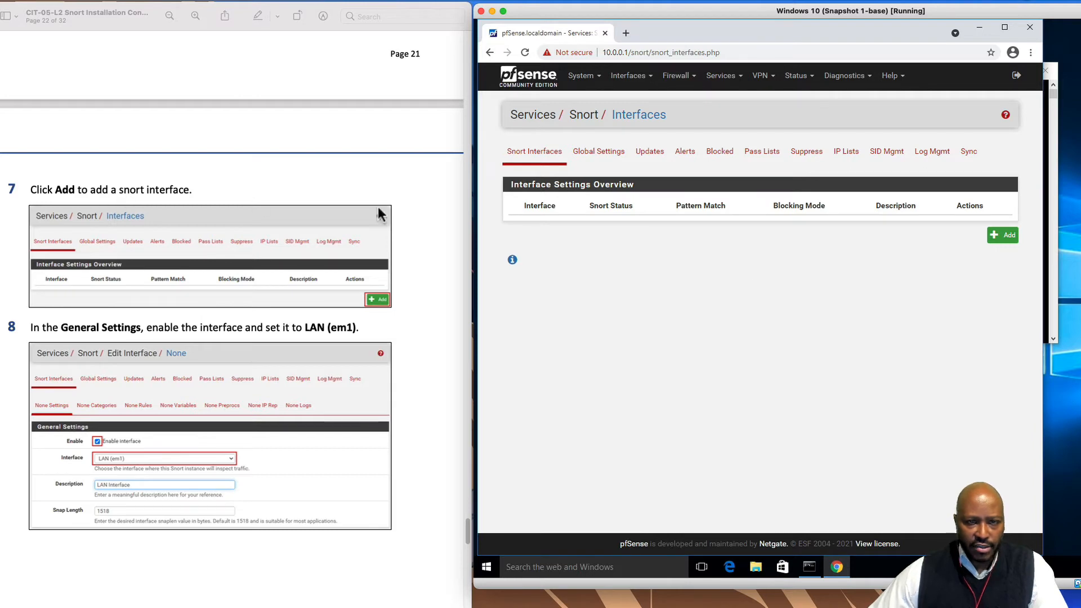
# Add a Snort interface on LAN (em1) with the description 'LAN Interface'
pyautogui.click(1005, 235)
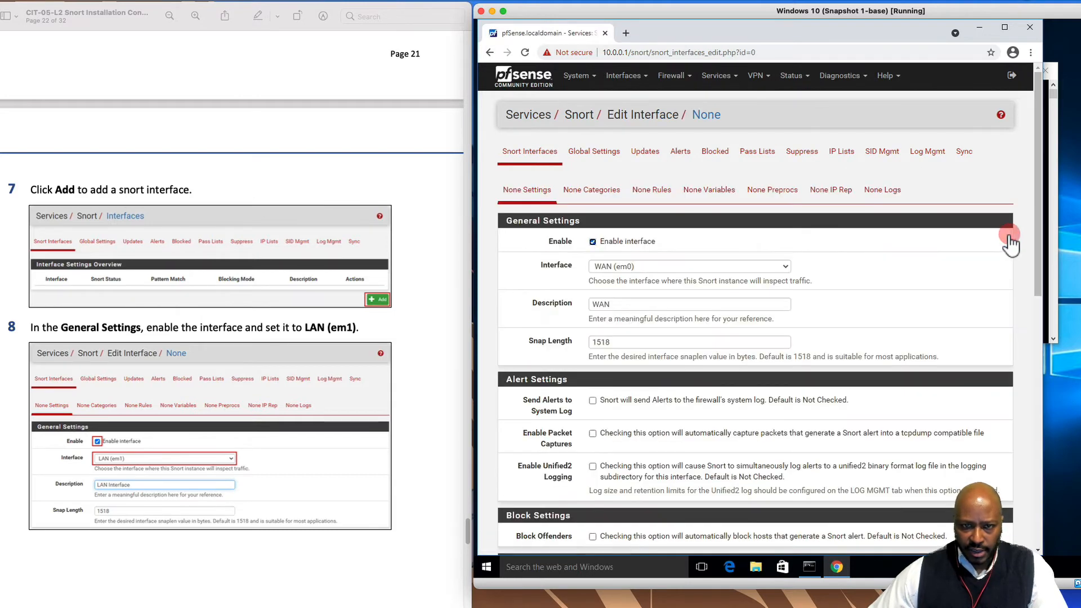
pyautogui.scroll(-5, 235, 513)
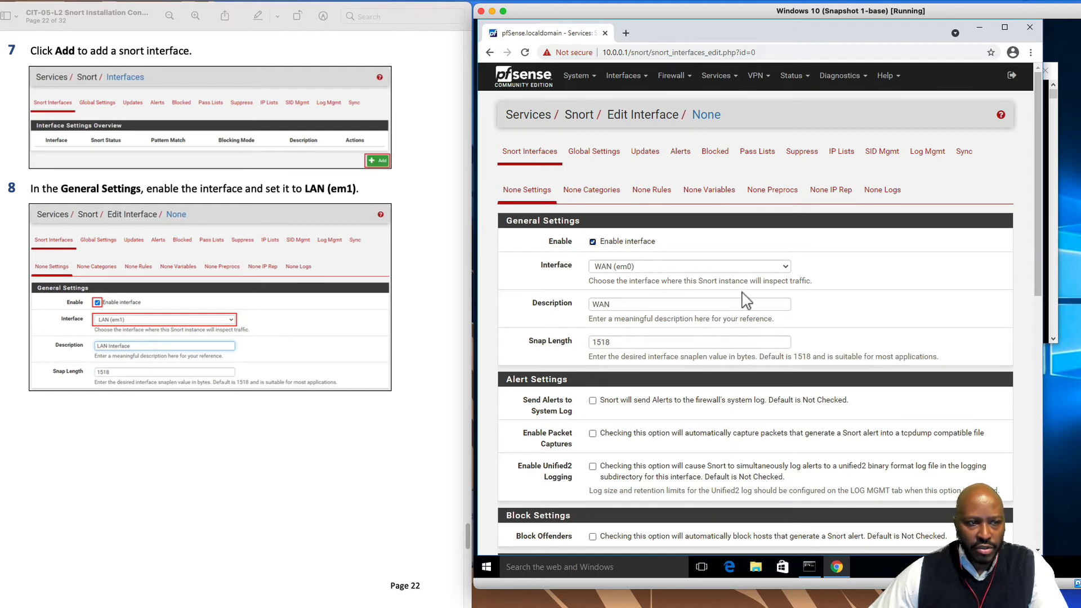
pyautogui.click(785, 266)
pyautogui.click(673, 287)
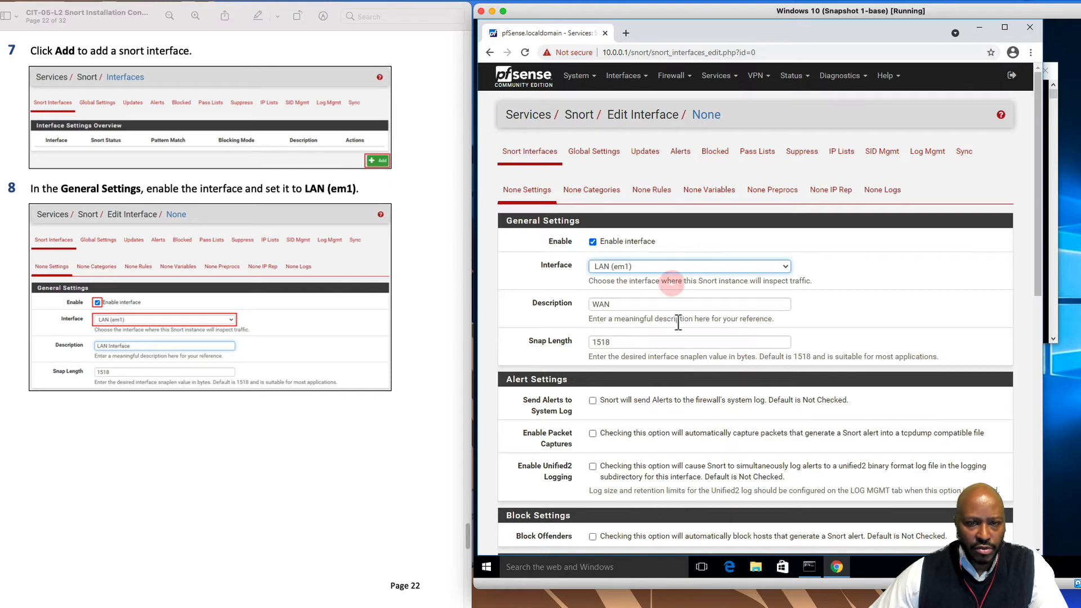
pyautogui.moveTo(629, 304); pyautogui.dragTo(532, 307)
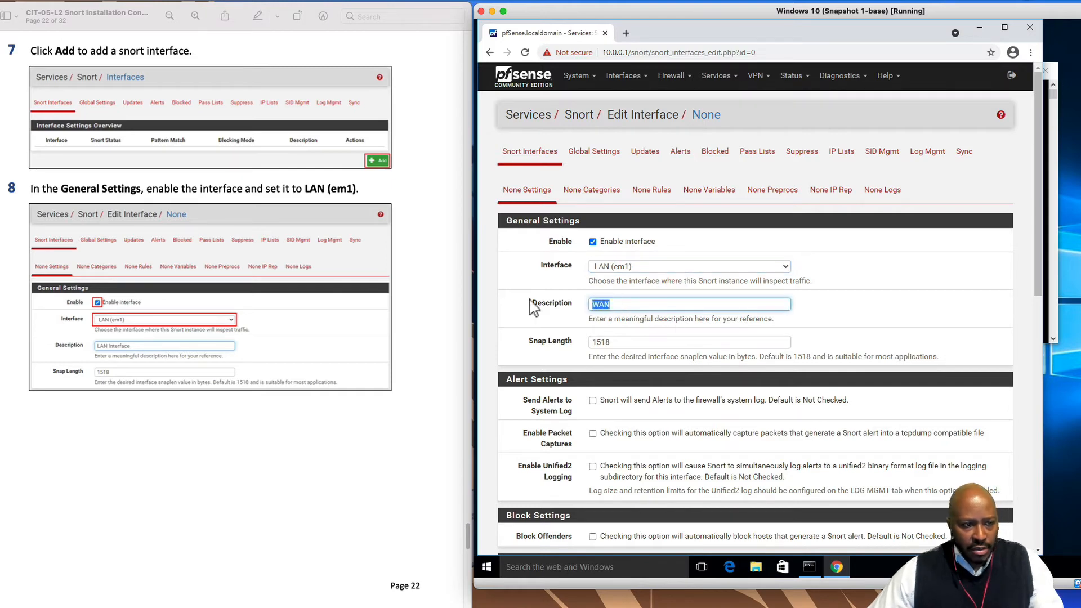
pyautogui.write('Lan')
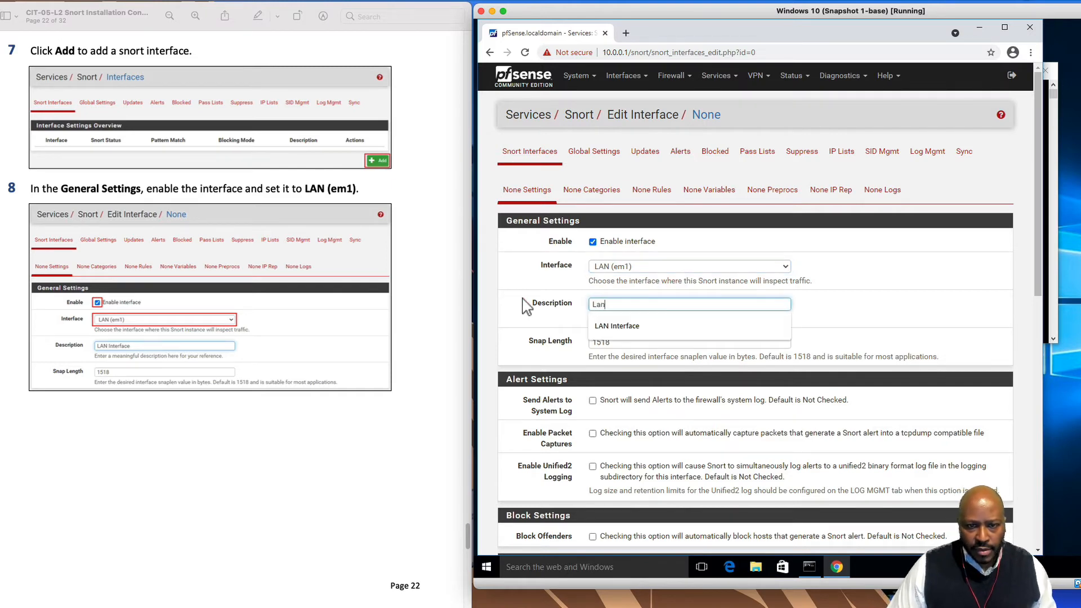
pyautogui.click(609, 324)
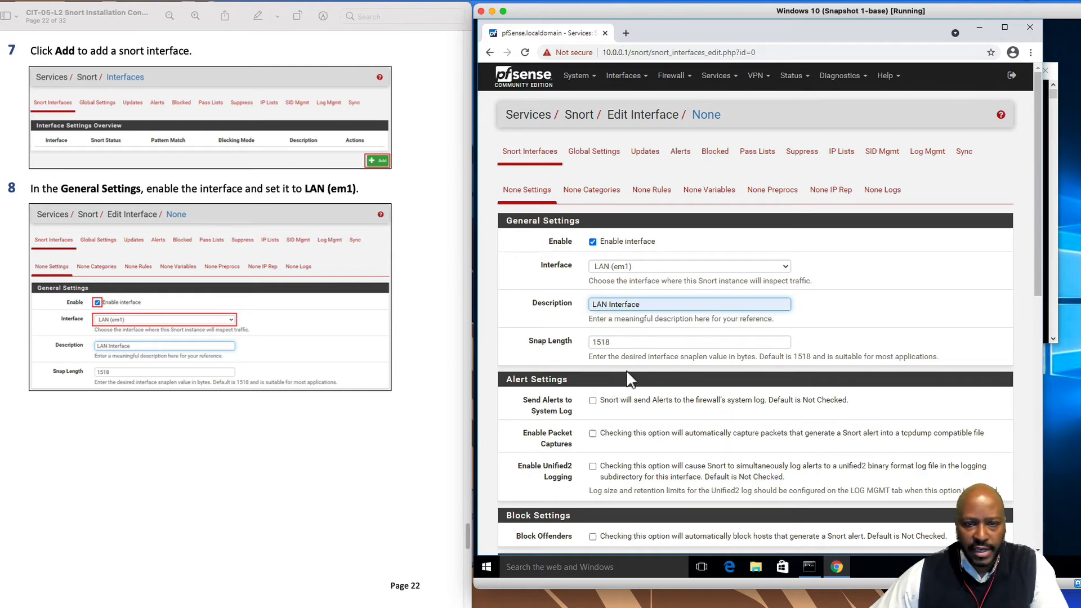
# Enable Send Alerts to System Log for the LAN interface
pyautogui.scroll(-2, 619, 316)
pyautogui.scroll(-1, 353, 473)
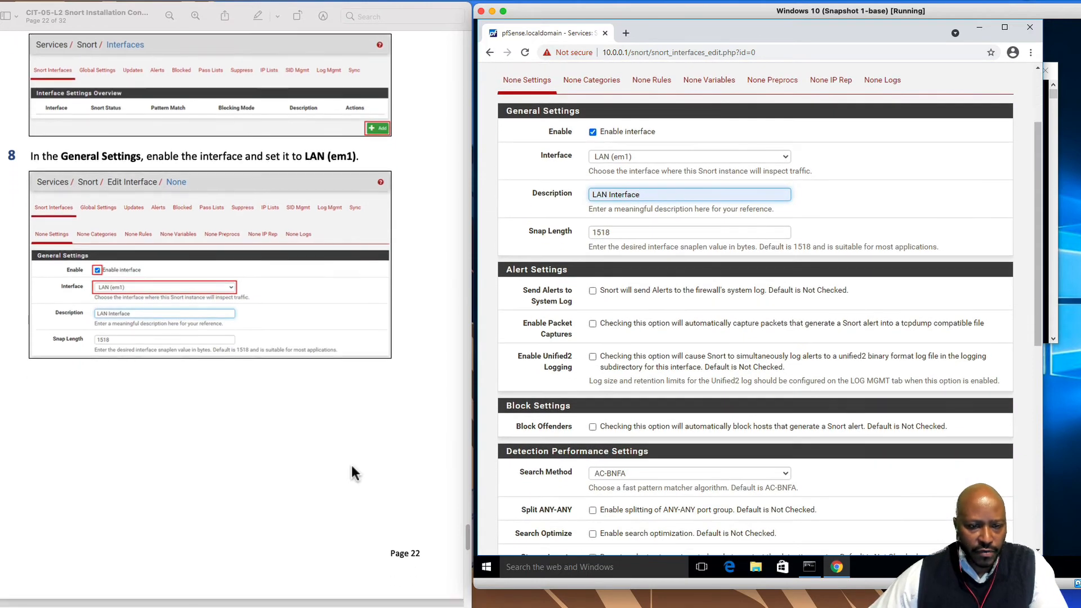
pyautogui.scroll(-10, 354, 473)
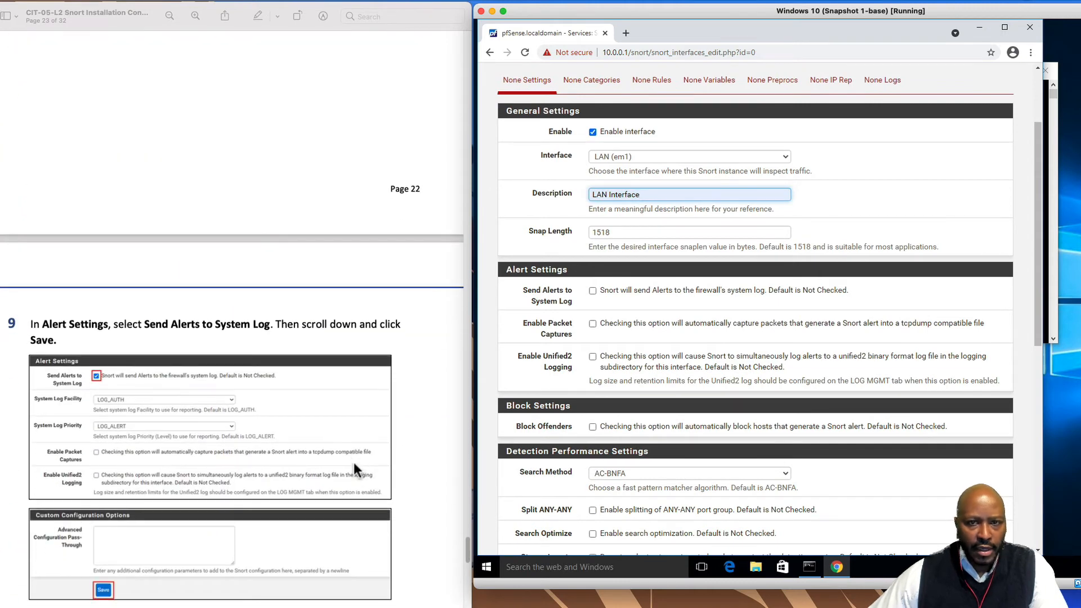
pyautogui.scroll(1, 619, 366)
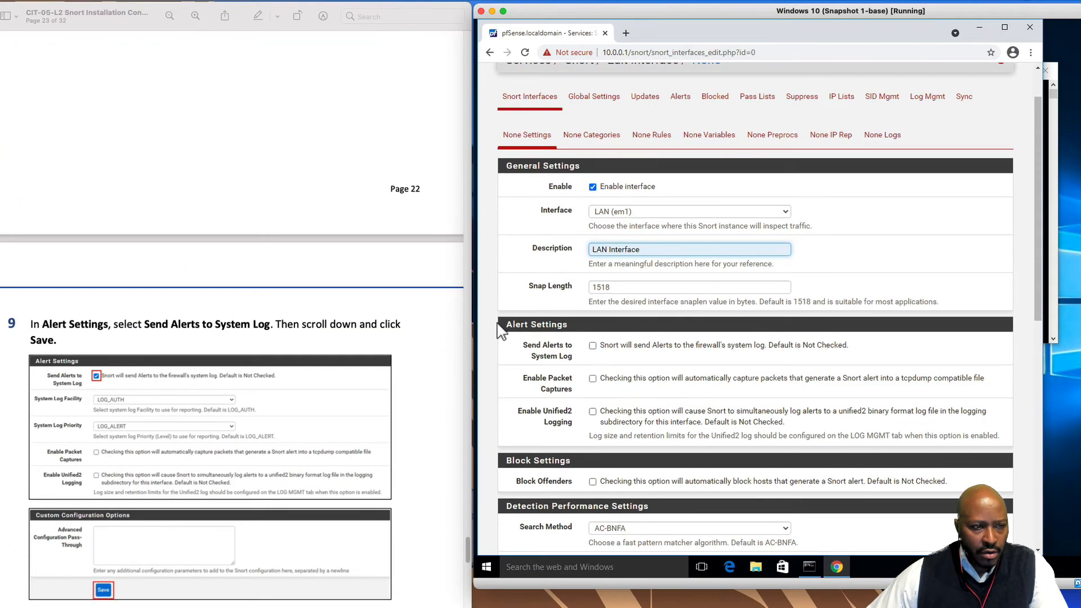
pyautogui.click(593, 346)
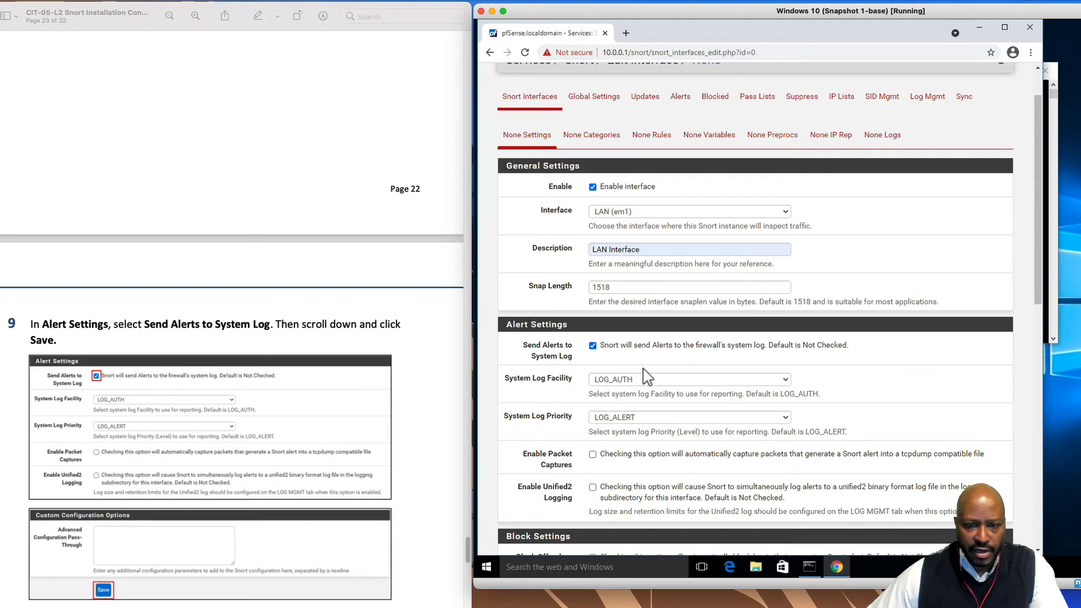
# Save the new 'LAN Interface' Snort configuration
pyautogui.scroll(-3, 367, 551)
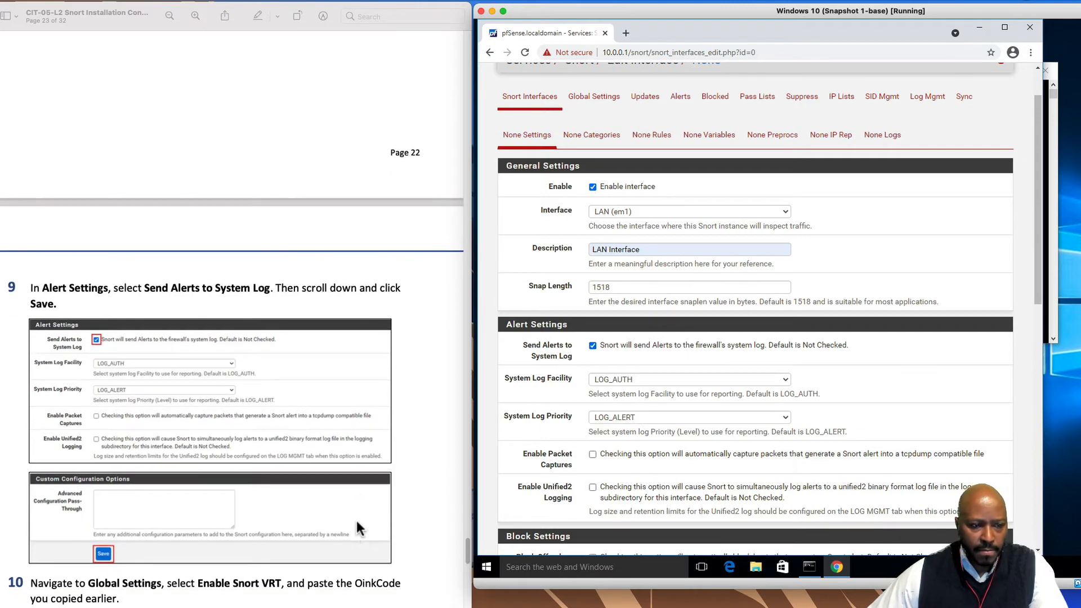
pyautogui.scroll(-7, 682, 489)
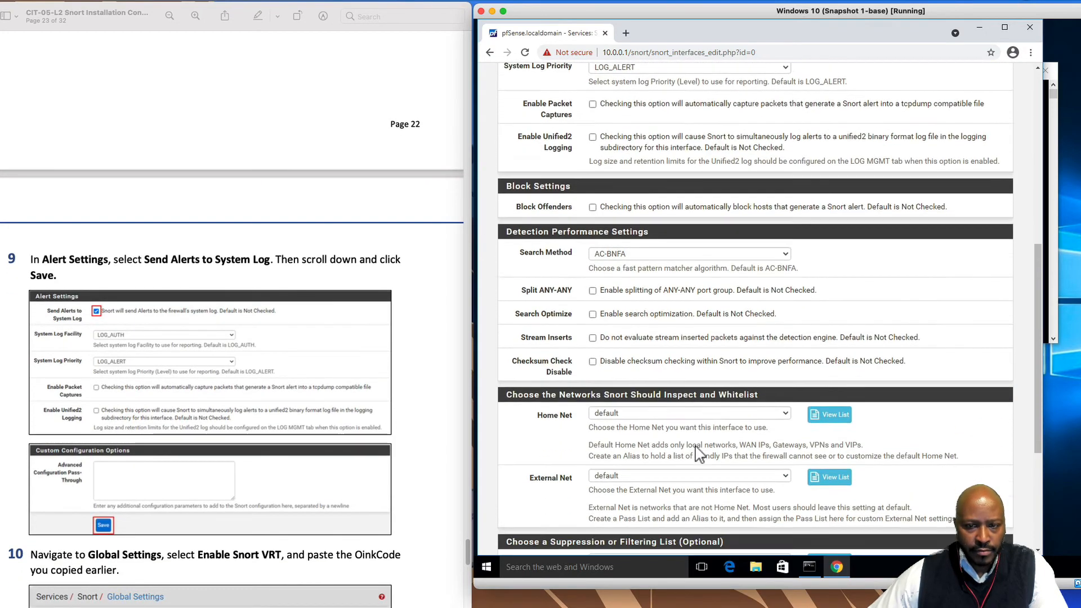
pyautogui.scroll(-1, 318, 489)
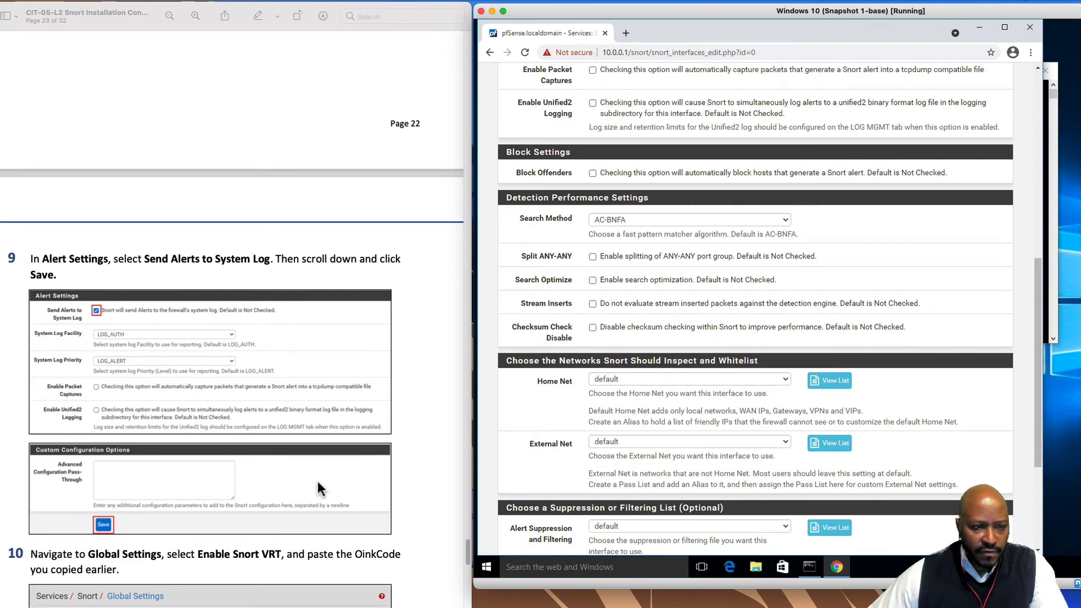
pyautogui.scroll(4, 594, 325)
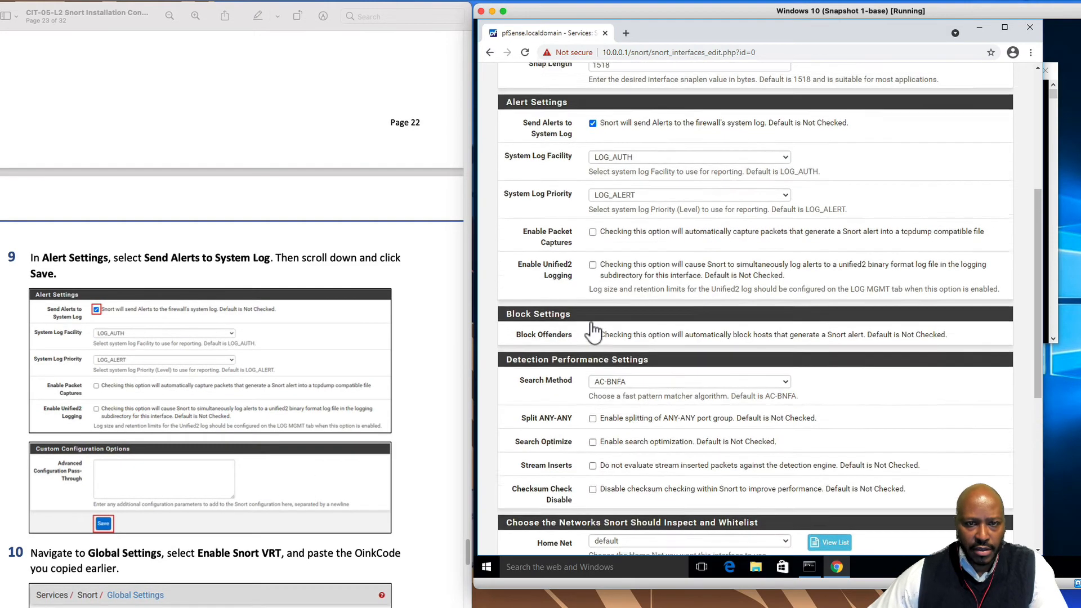
pyautogui.scroll(-2, 270, 492)
pyautogui.scroll(-2, 275, 491)
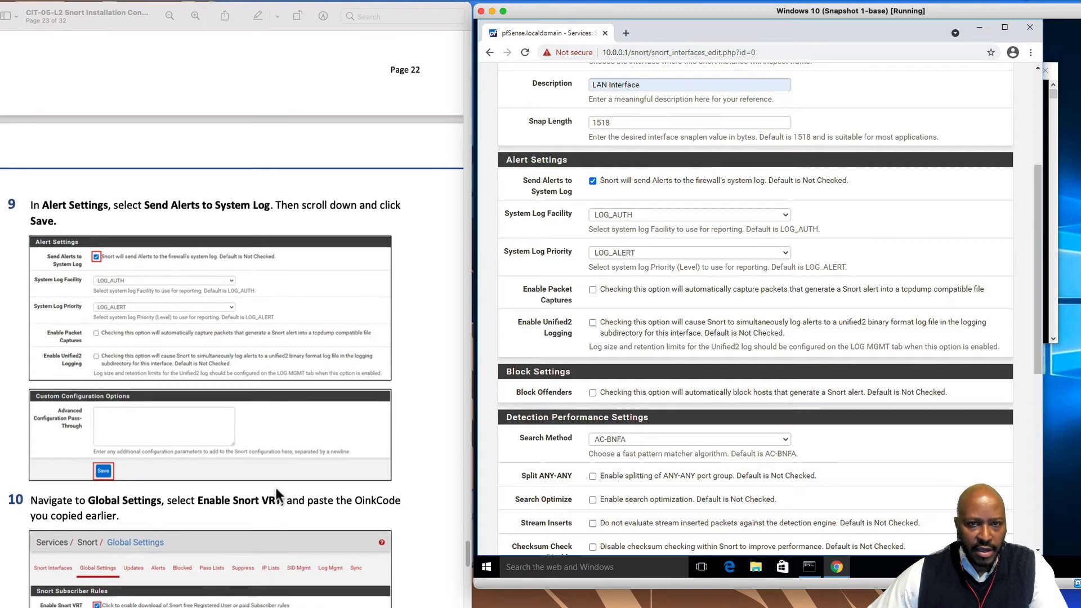
pyautogui.scroll(-2, 549, 453)
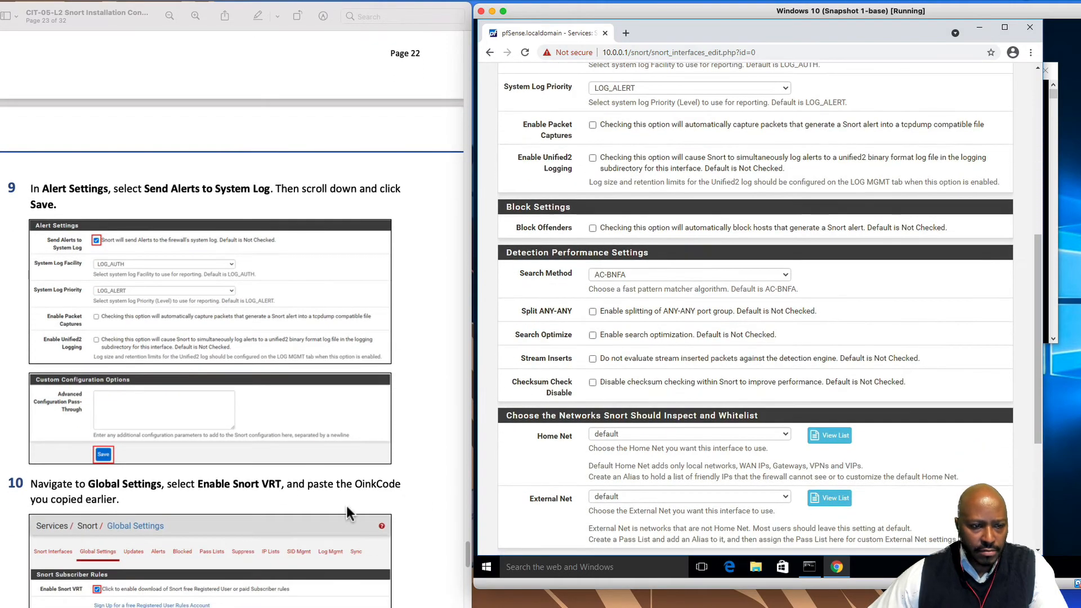
pyautogui.scroll(-1, 370, 510)
pyautogui.scroll(-4, 530, 473)
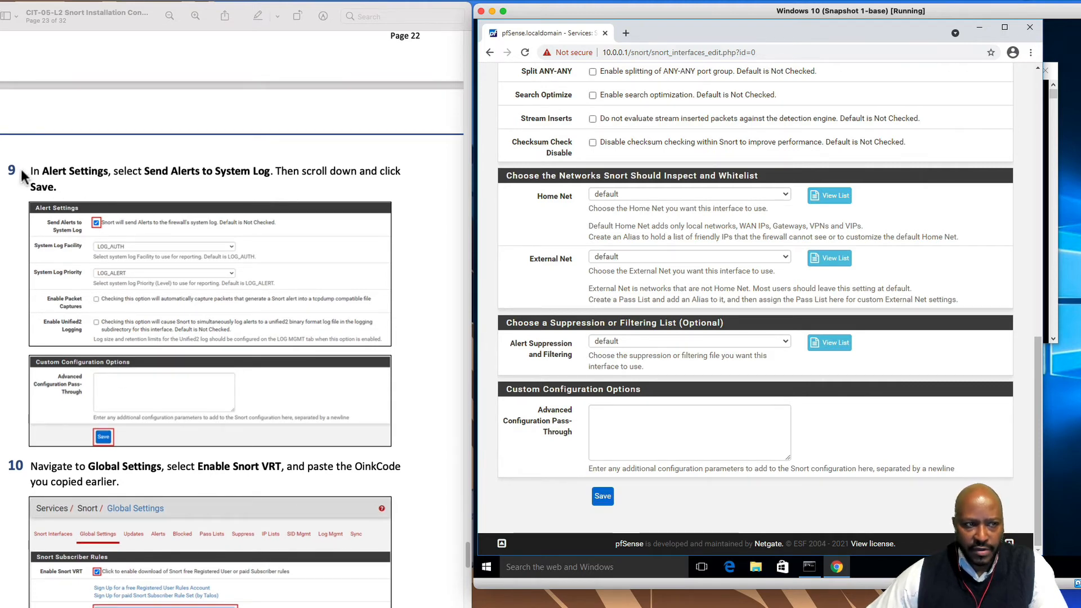
pyautogui.click(604, 499)
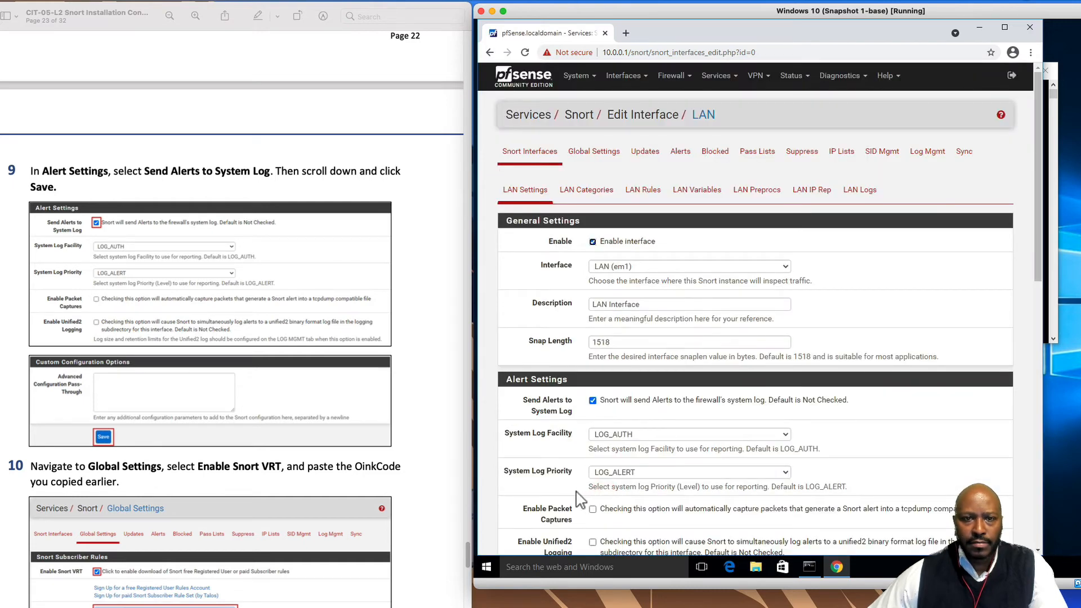
pyautogui.scroll(-5, 162, 485)
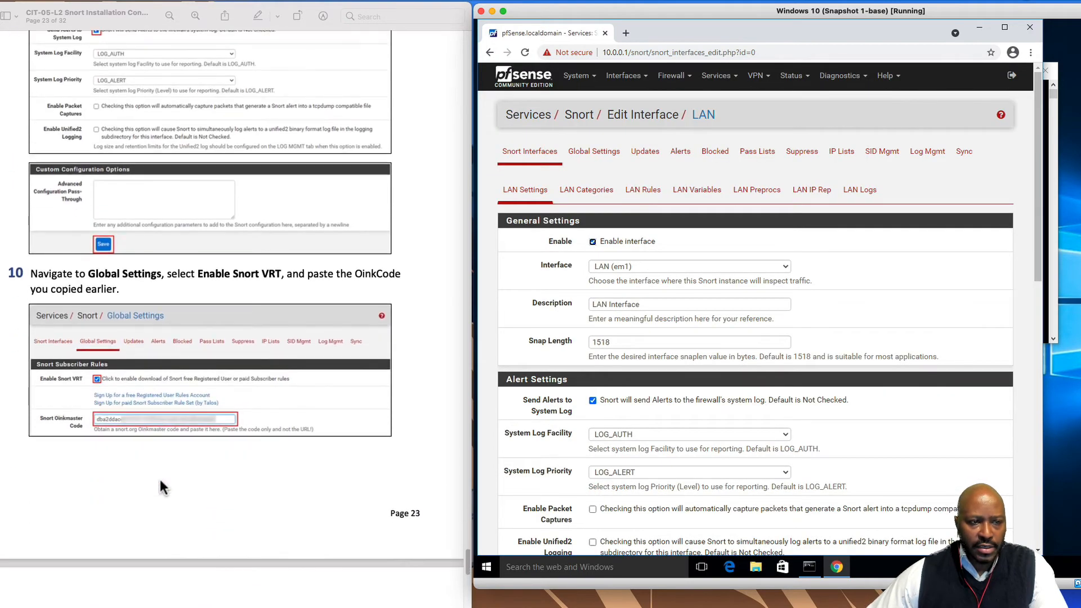
pyautogui.scroll(-1, 162, 486)
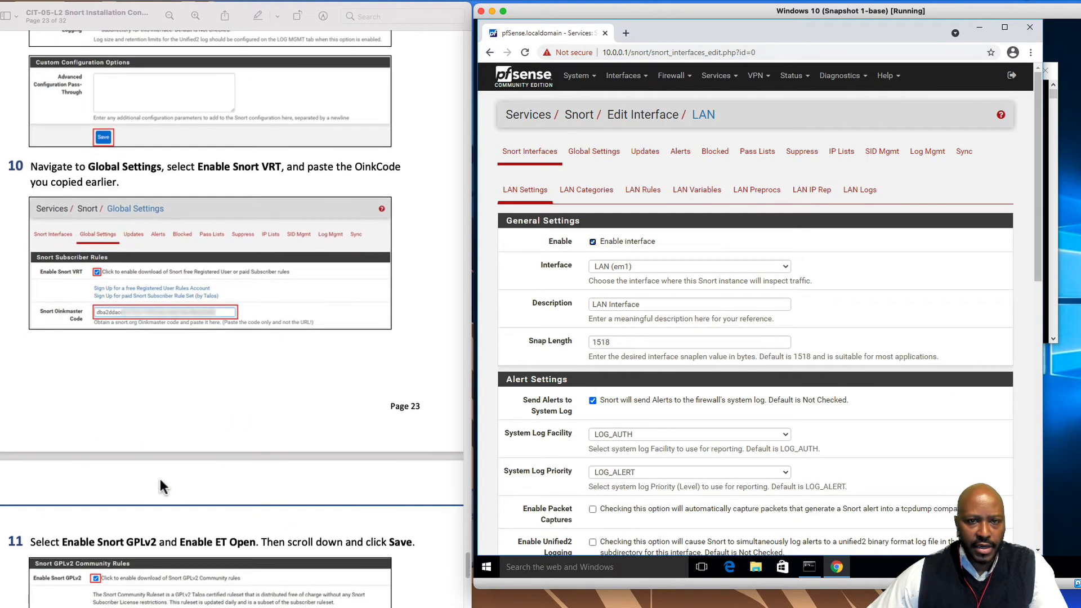
# On Snort Global Settings, enable Snort subscriber (VRT) rule downloads and fill in the saved Oinkmaster code
pyautogui.click(611, 160)
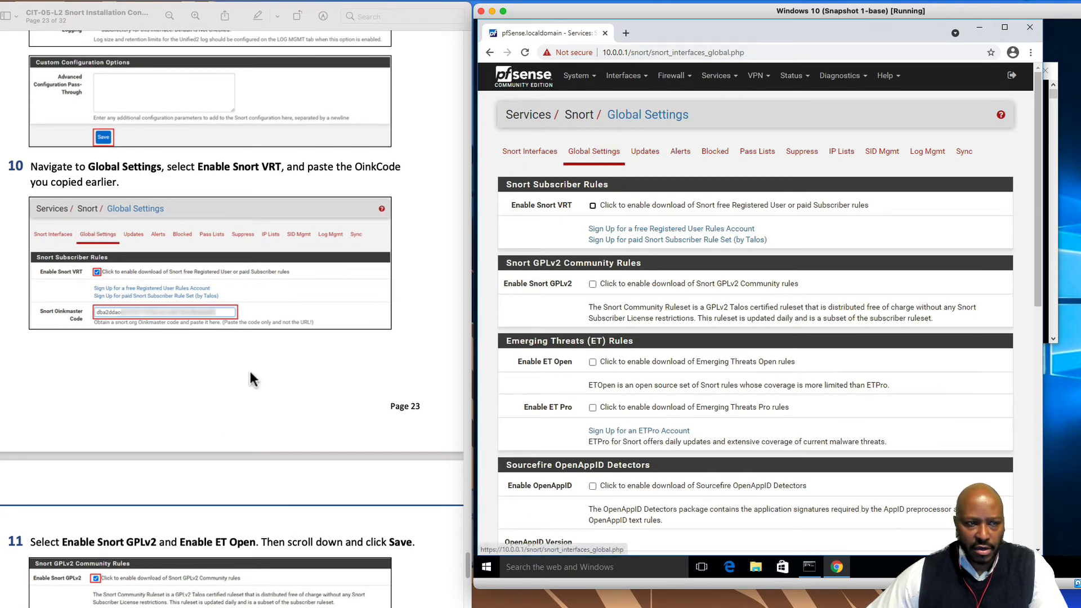
pyautogui.scroll(-1, 224, 426)
pyautogui.scroll(-1, 223, 425)
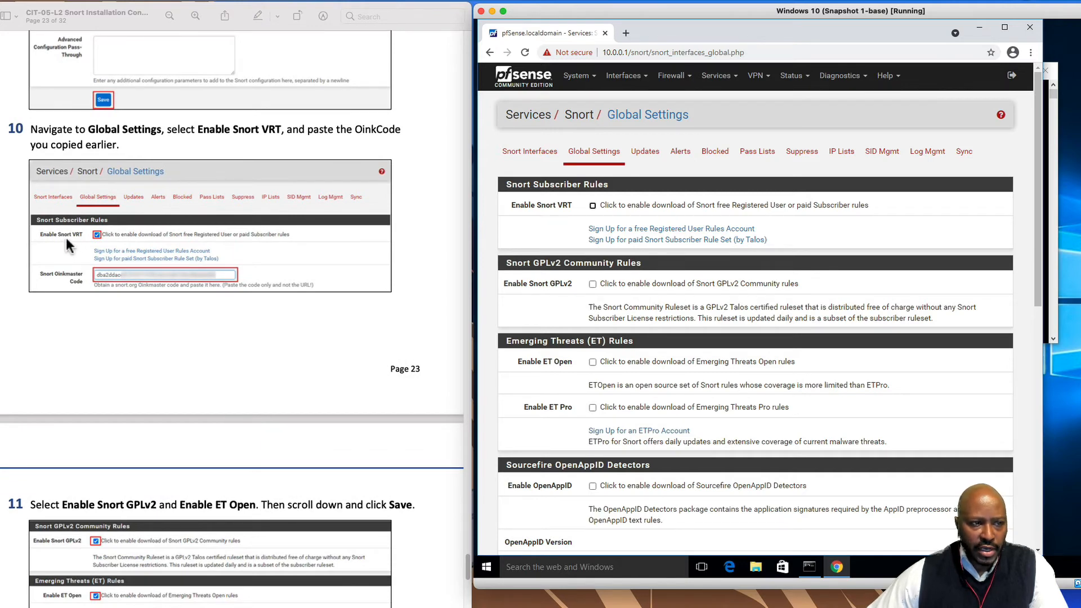
pyautogui.click(592, 206)
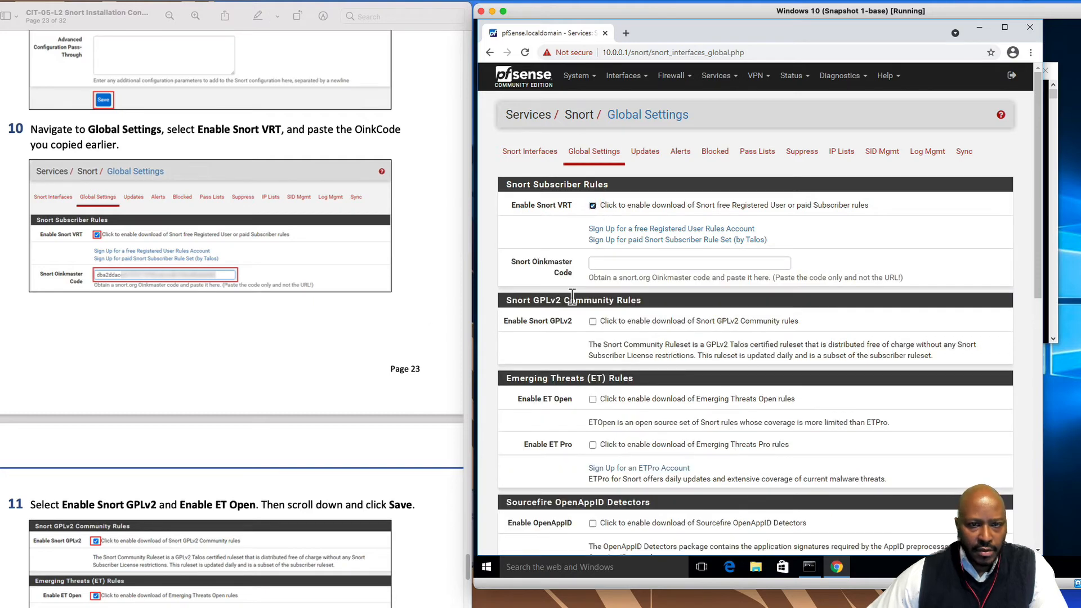
pyautogui.click(596, 263)
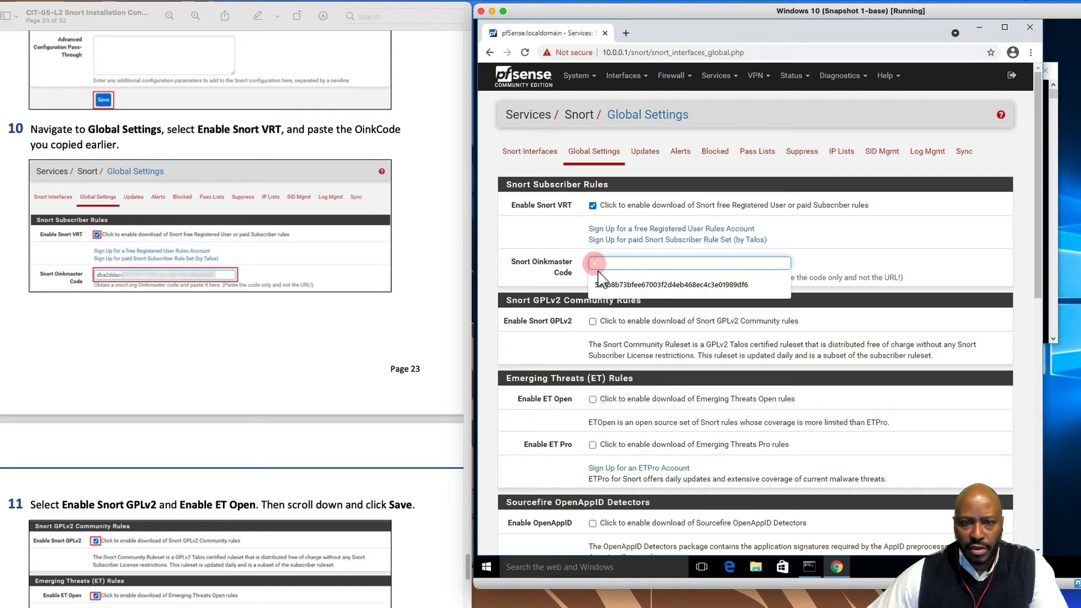
pyautogui.click(608, 284)
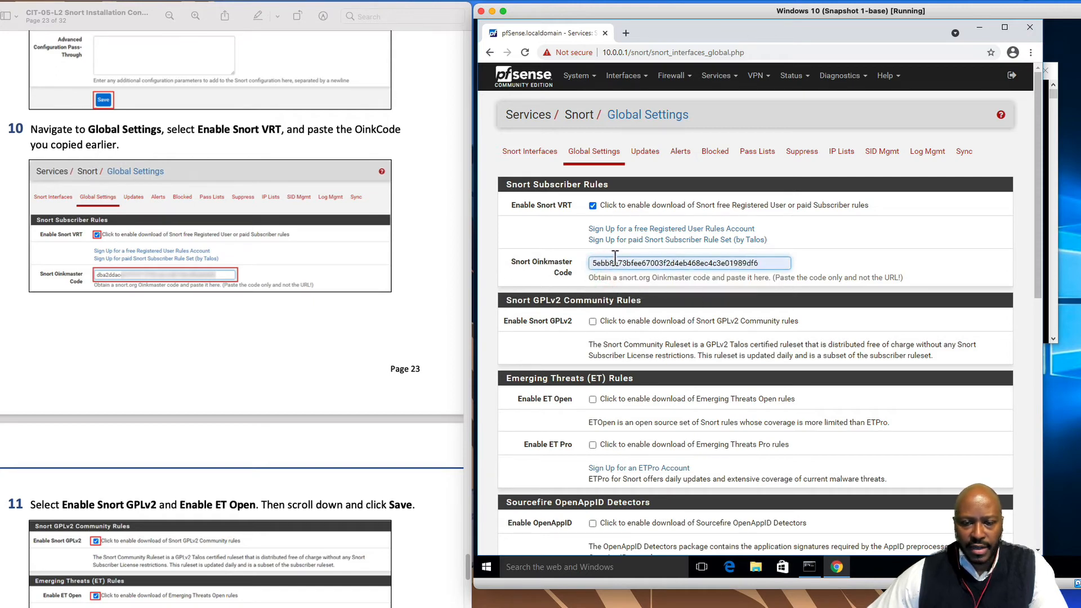
# Enable downloads of the Snort GPLv2 Community rules and Emerging Threats Open rules
pyautogui.scroll(-5, 368, 373)
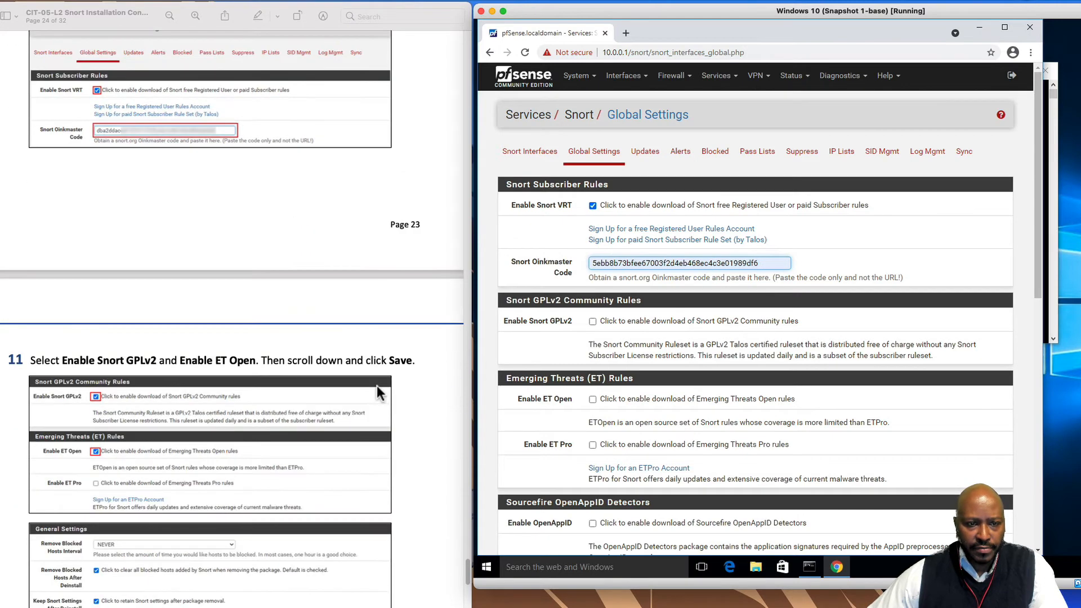
pyautogui.scroll(-2, 373, 478)
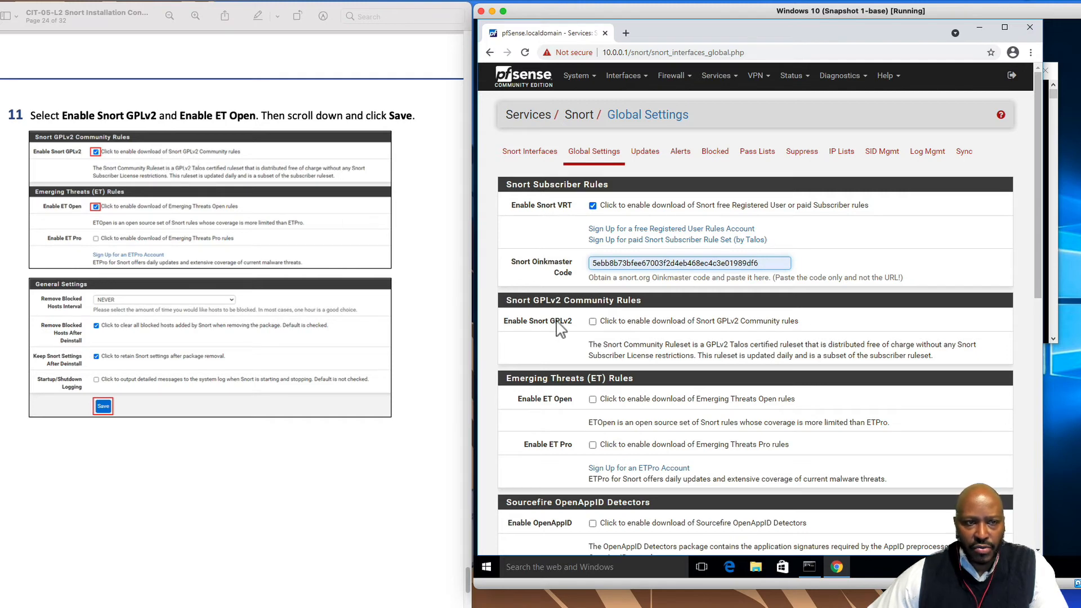
pyautogui.click(593, 322)
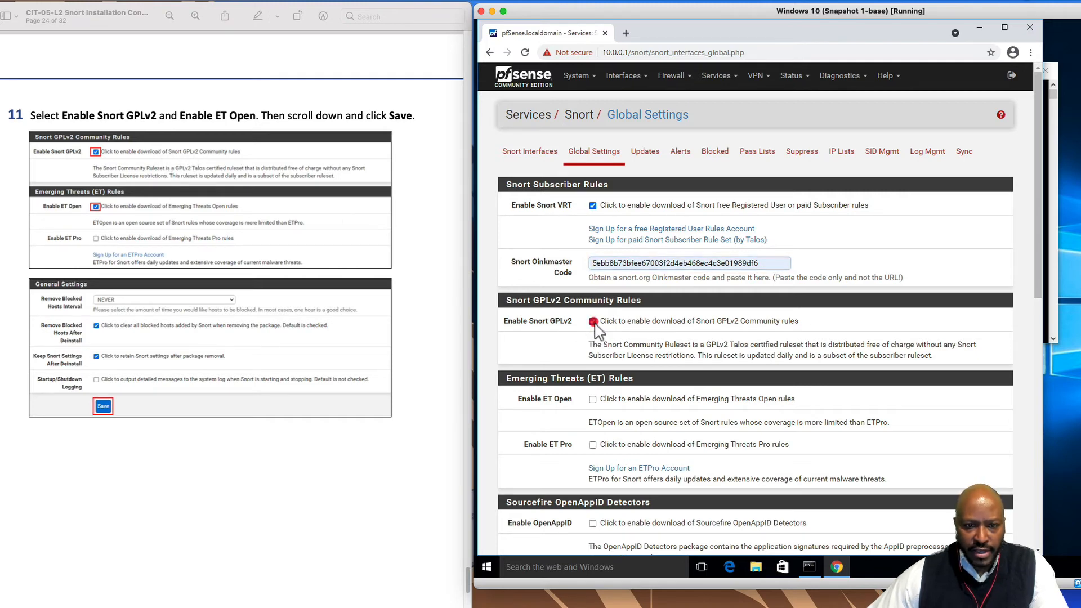
pyautogui.scroll(-1, 414, 455)
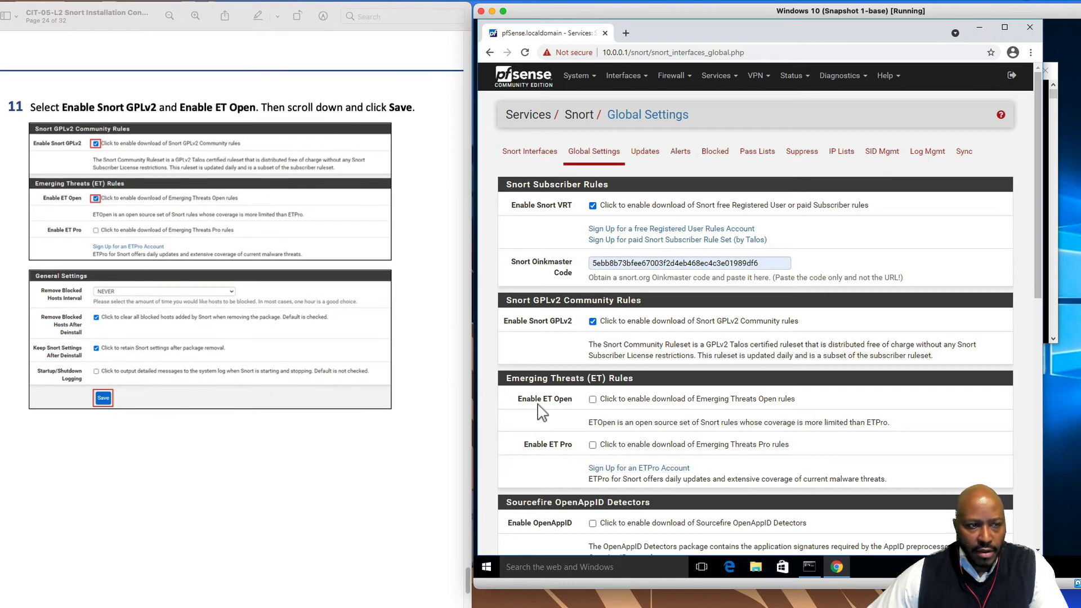
pyautogui.click(592, 400)
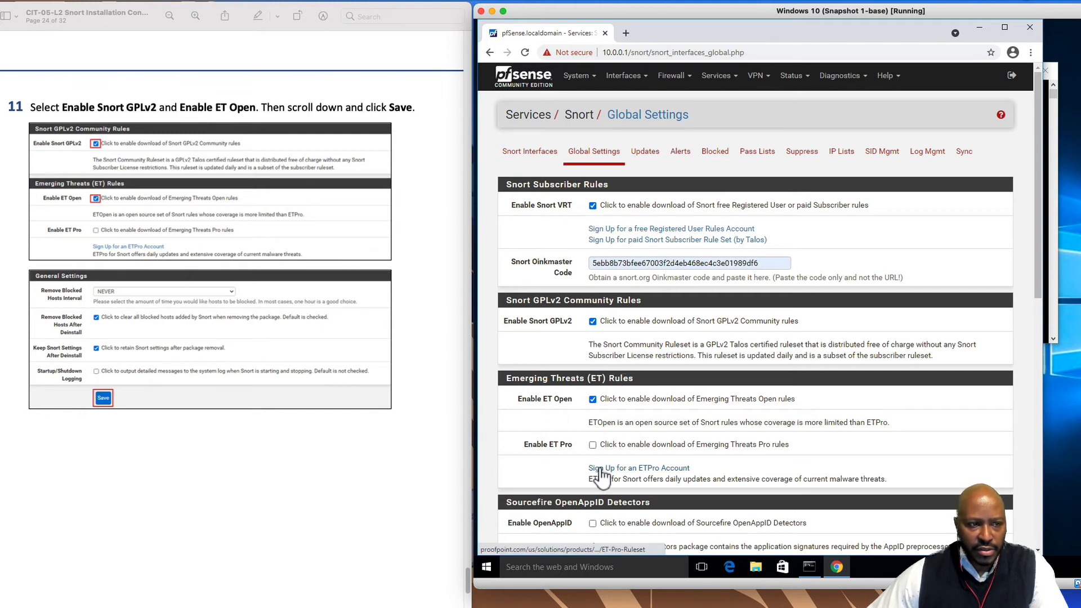
# Save the Snort global settings
pyautogui.scroll(-2, 594, 507)
pyautogui.scroll(-8, 589, 494)
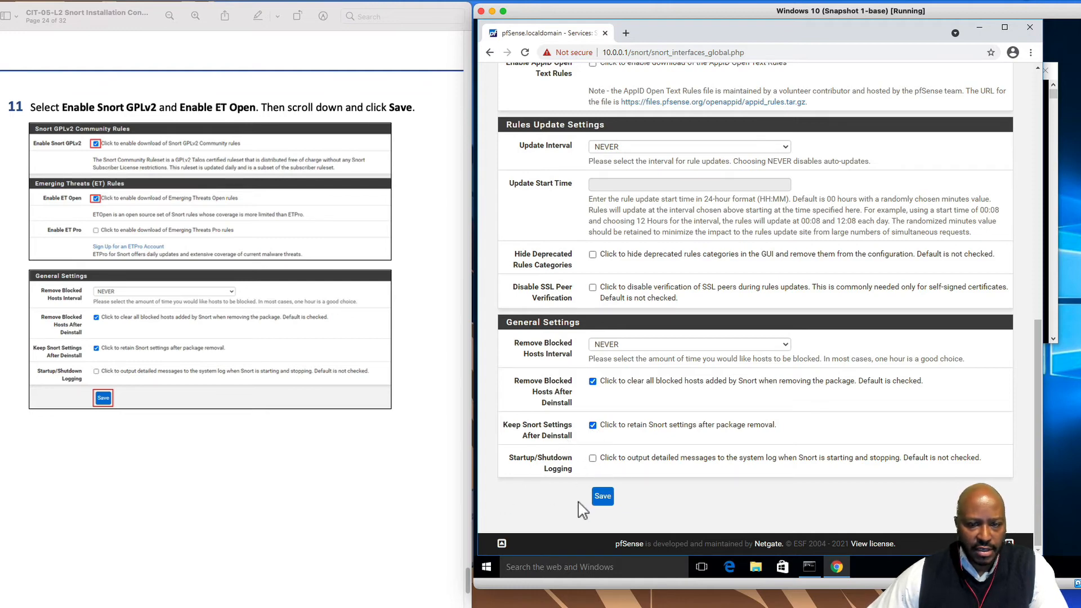
pyautogui.click(607, 498)
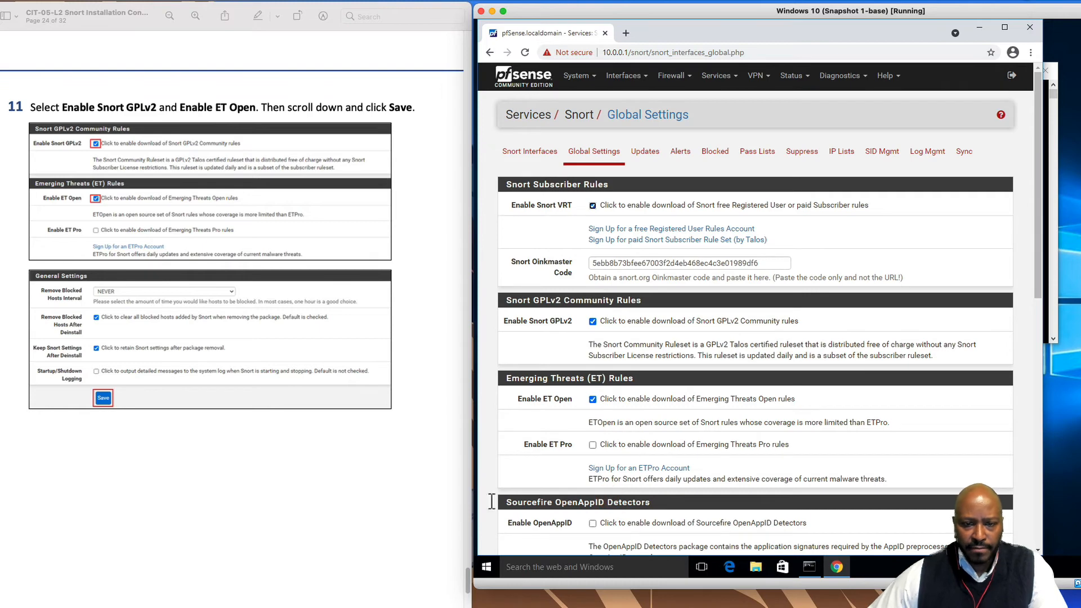
pyautogui.scroll(-10, 366, 523)
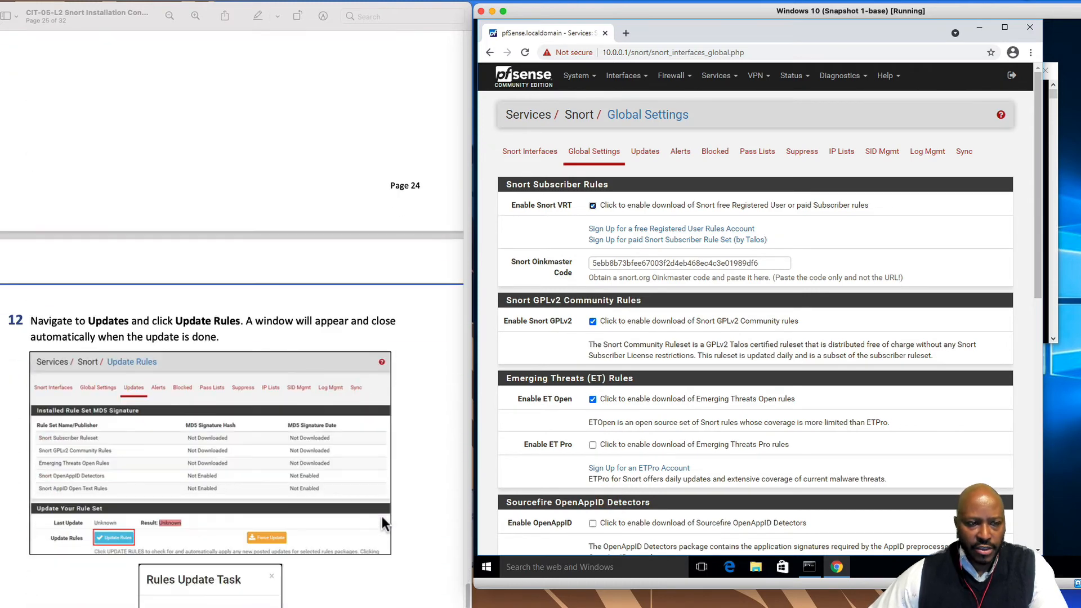
pyautogui.scroll(-5, 383, 524)
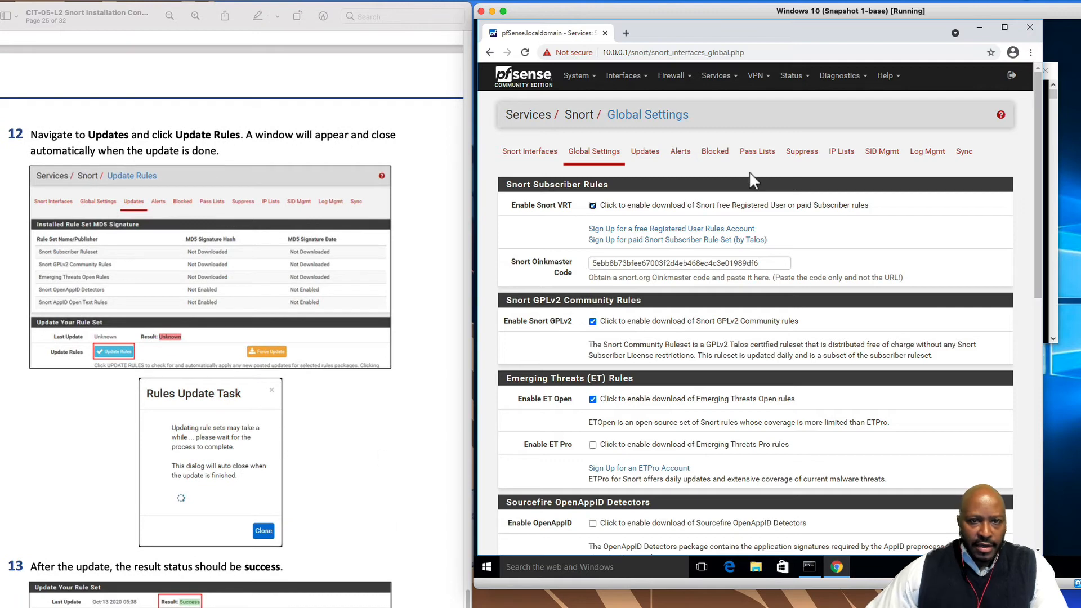
# Run Update Rules on the Snort Updates page until Subscriber, GPLv2 Community and ET Open rules install successfully
pyautogui.click(648, 152)
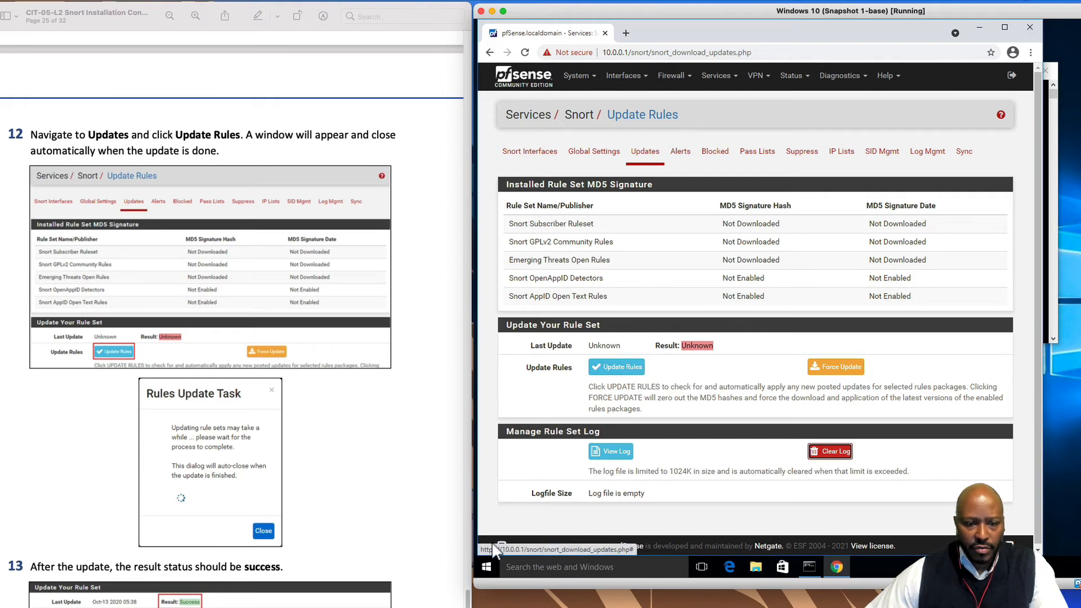
pyautogui.click(614, 366)
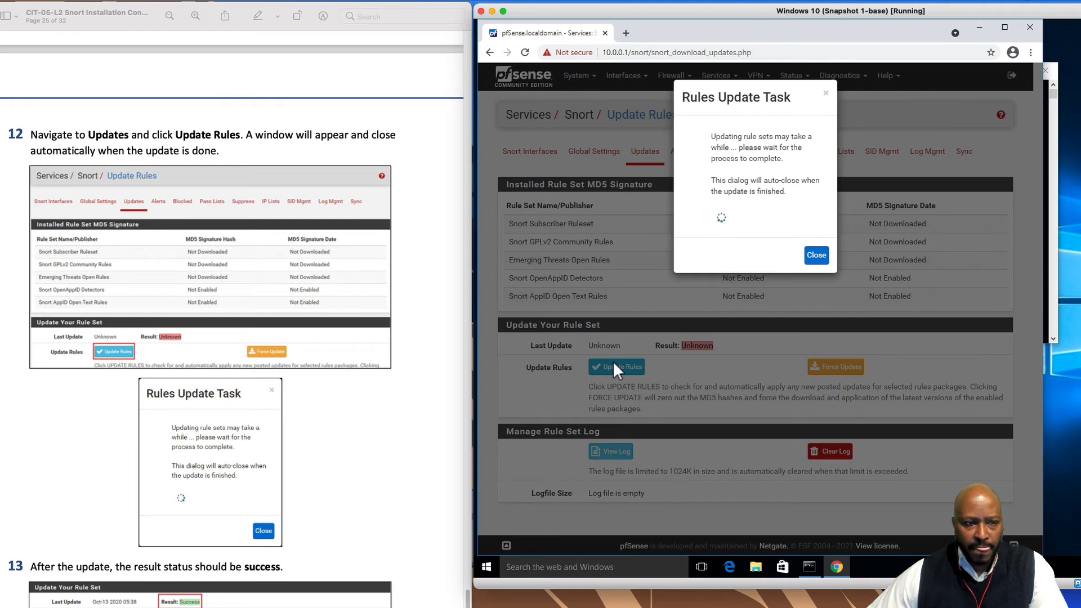
pyautogui.scroll(-5, 376, 464)
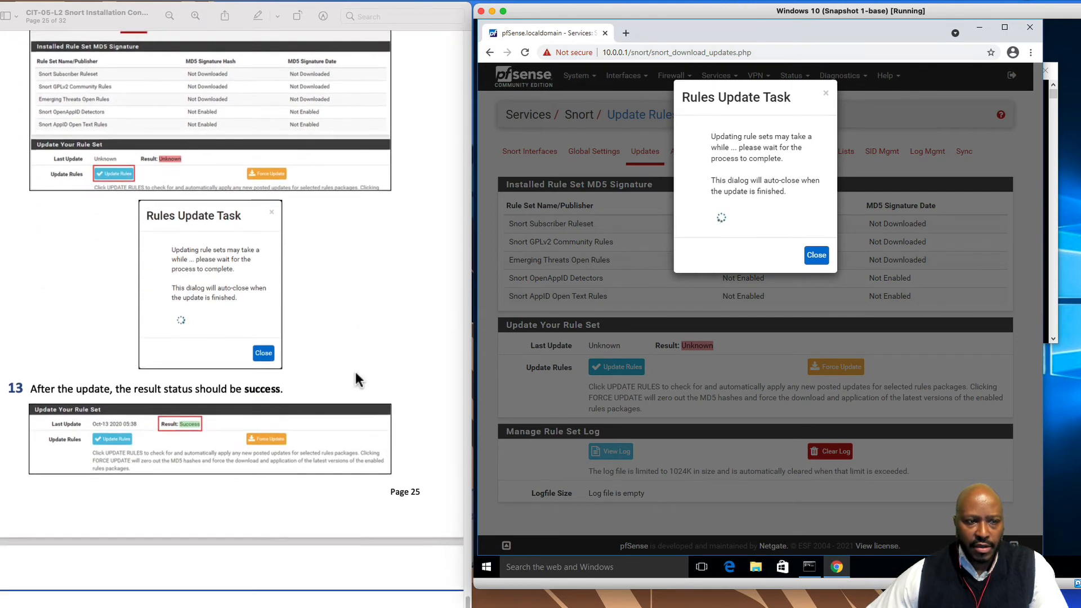
pyautogui.scroll(-1, 350, 309)
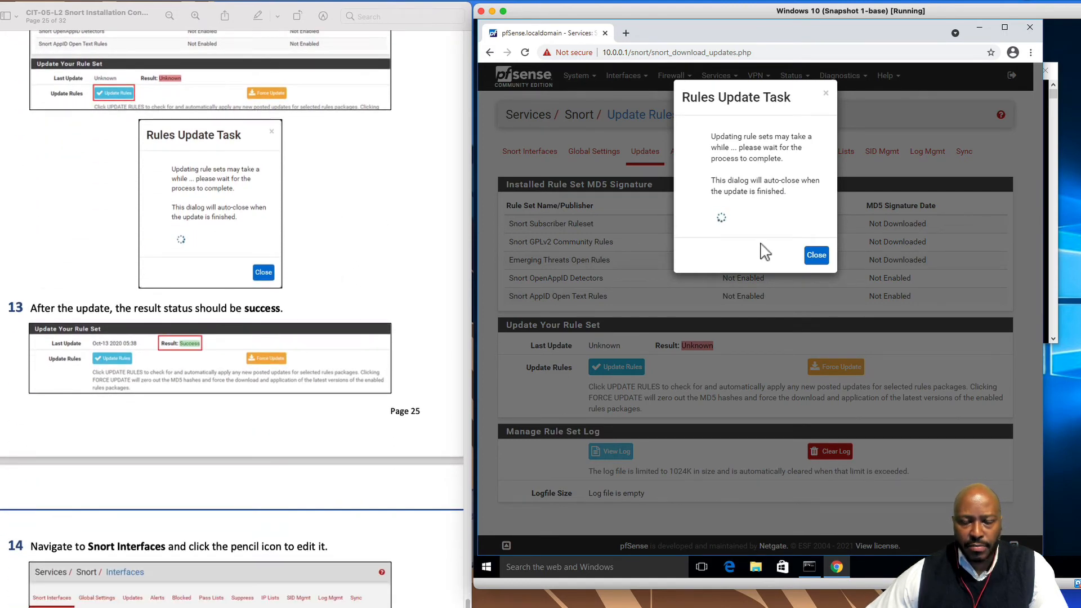
pyautogui.scroll(-1, 348, 257)
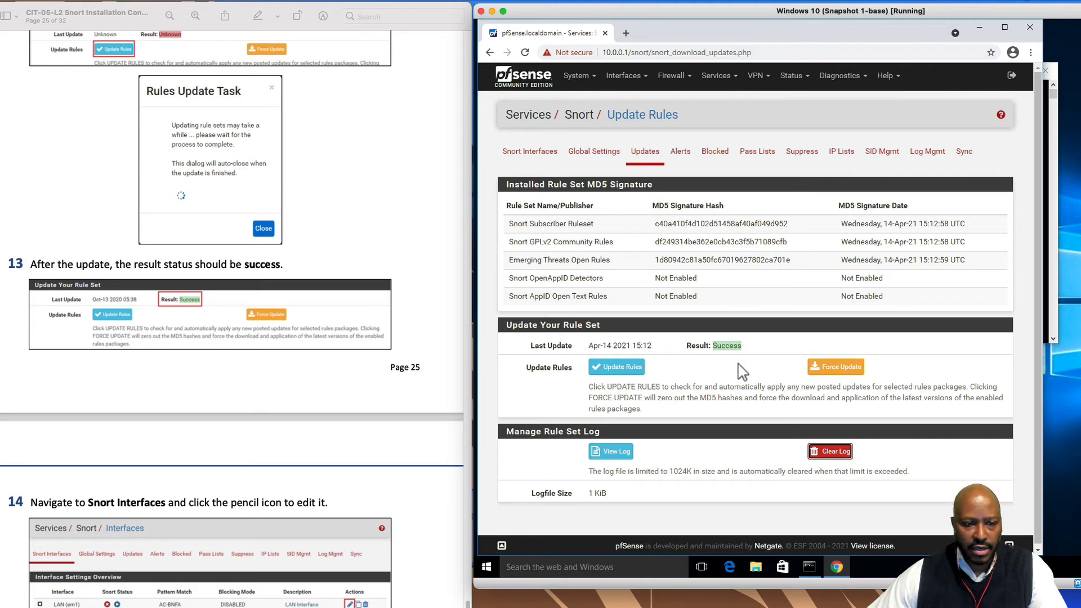
pyautogui.scroll(-1, 403, 594)
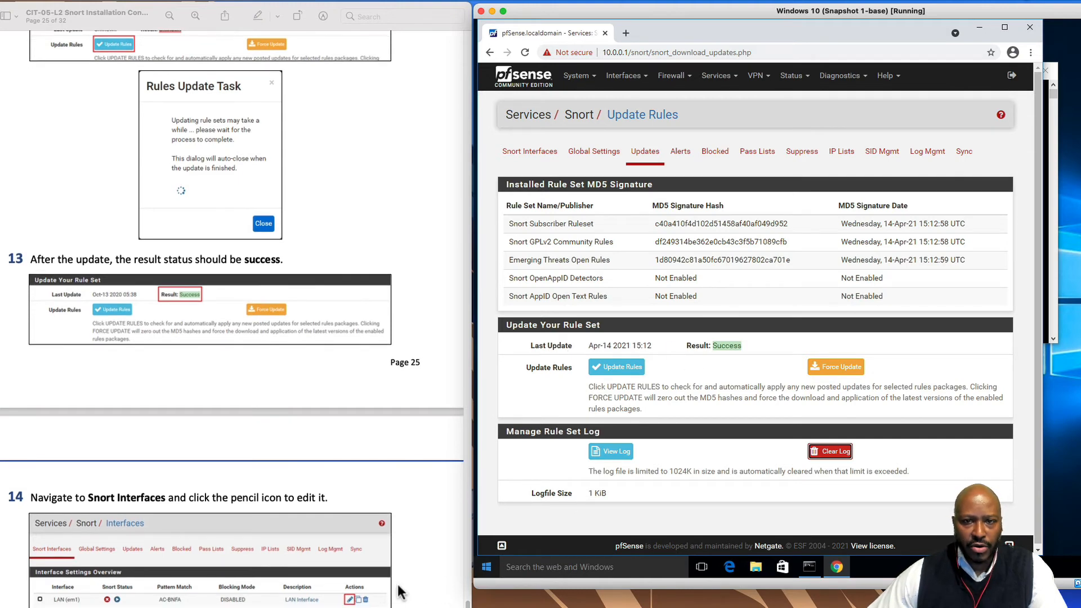
pyautogui.scroll(-5, 398, 592)
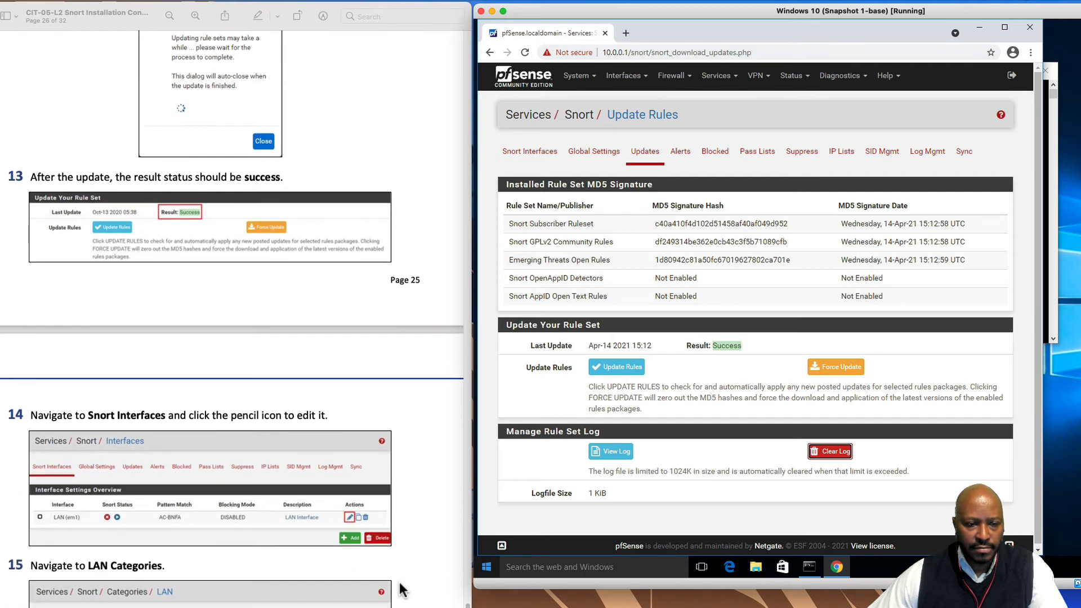
pyautogui.scroll(-8, 401, 590)
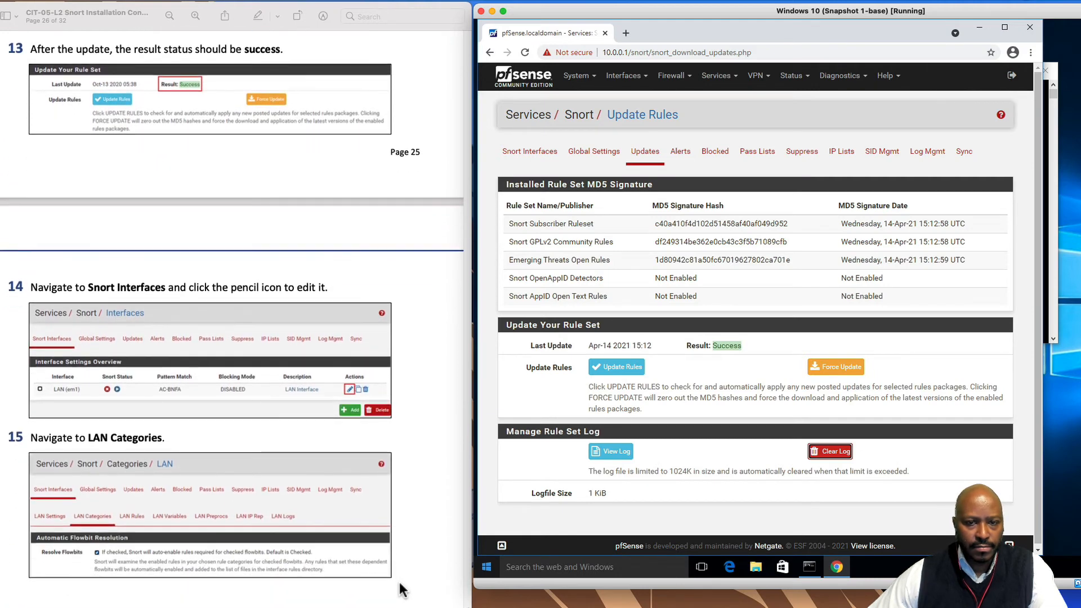
pyautogui.scroll(-2, 400, 590)
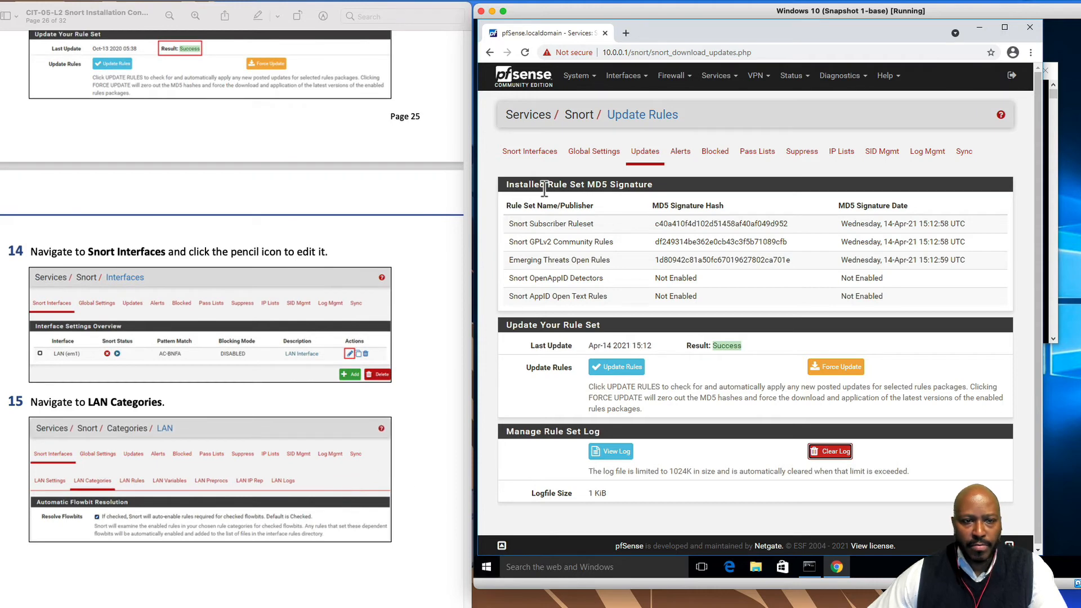
# Edit the LAN Snort interface and open its LAN Categories page listing the ET Open, Snort Text and SO rulesets
pyautogui.click(542, 158)
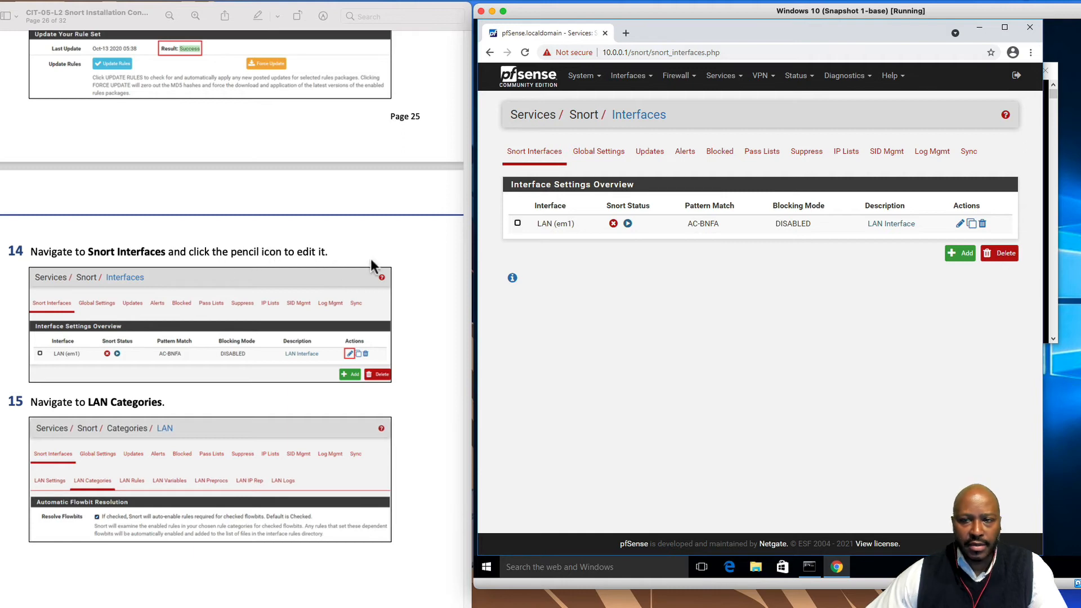
pyautogui.click(960, 225)
pyautogui.scroll(-3, 215, 532)
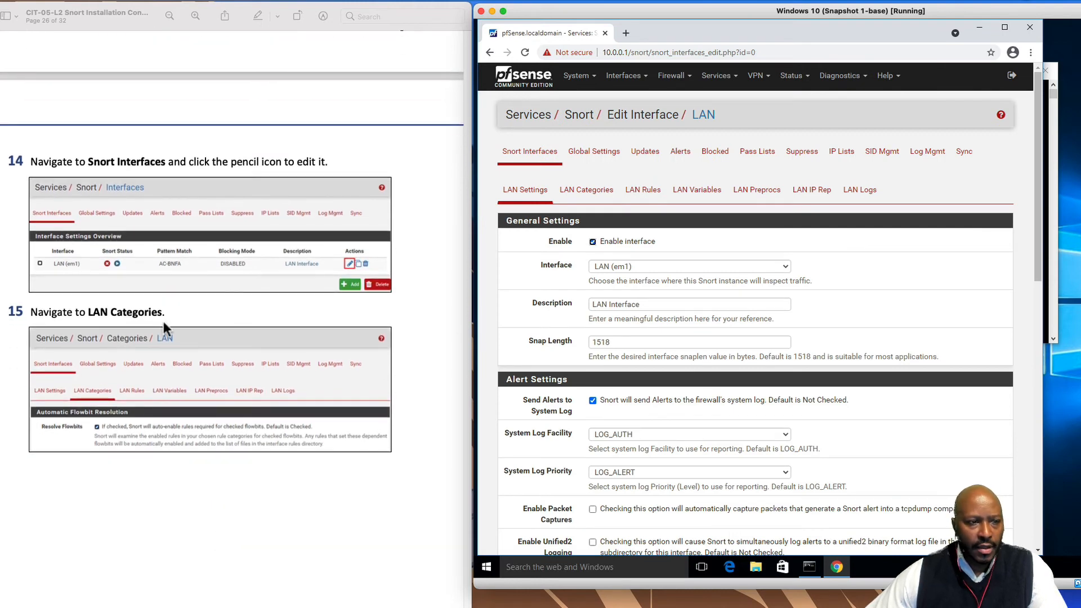
pyautogui.click(585, 192)
pyautogui.scroll(-3, 303, 563)
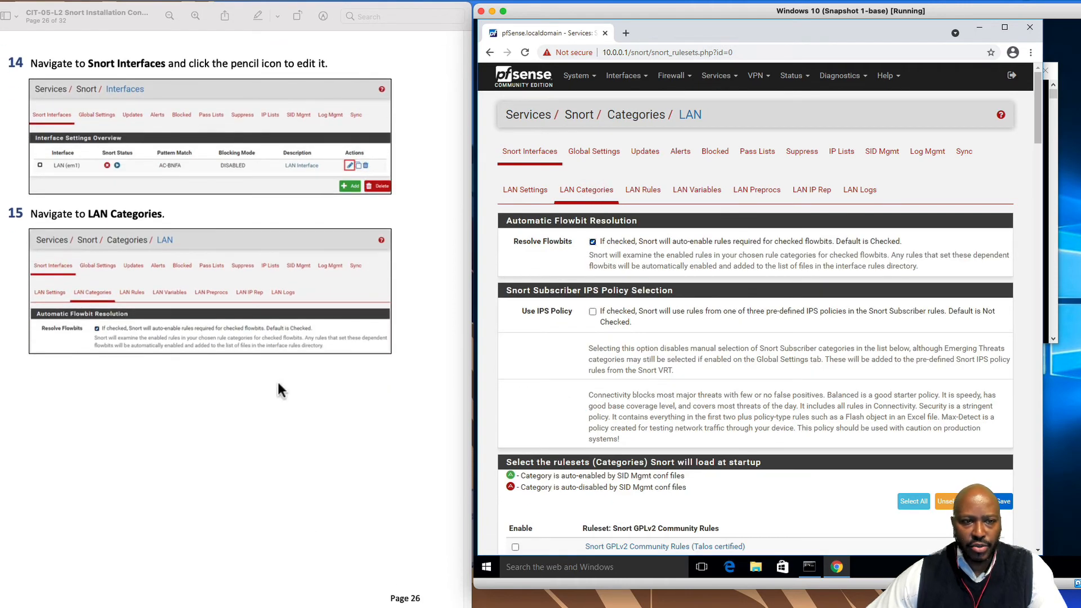
pyautogui.scroll(-10, 383, 515)
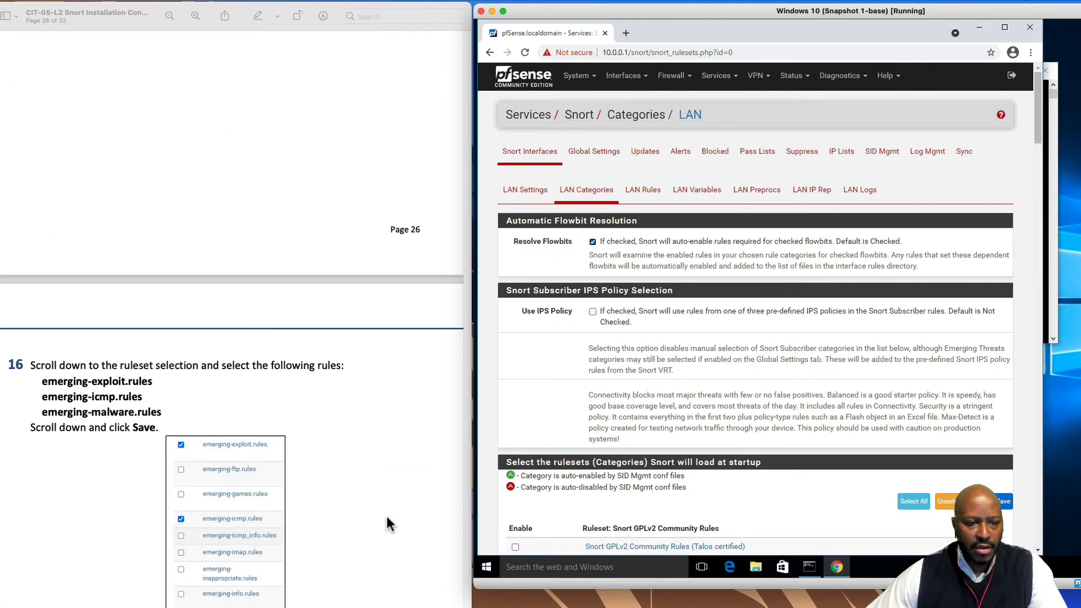
pyautogui.scroll(-1, 382, 402)
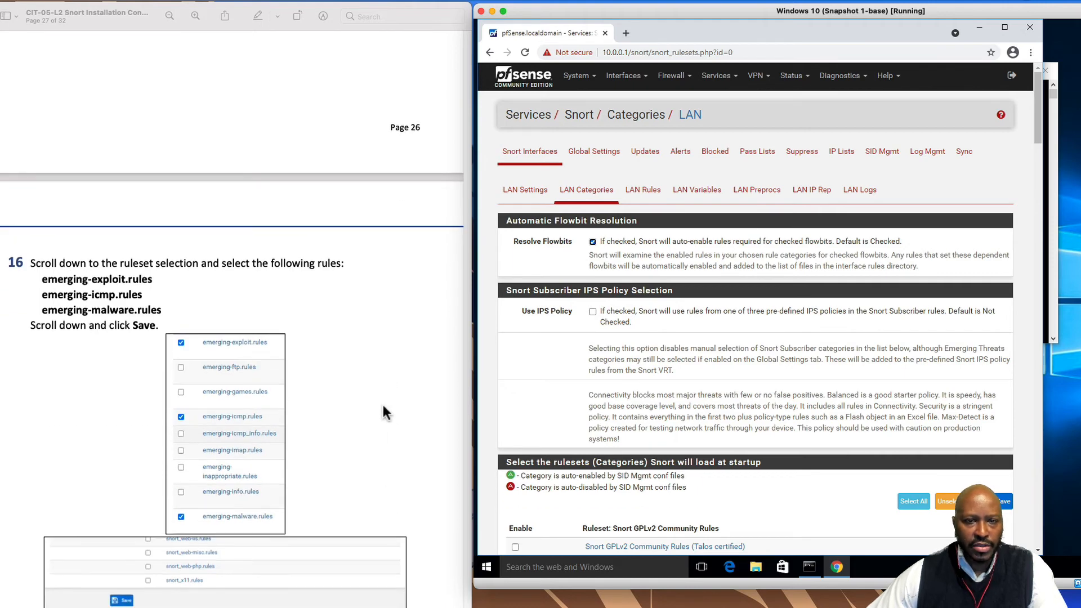
pyautogui.scroll(-3, 345, 383)
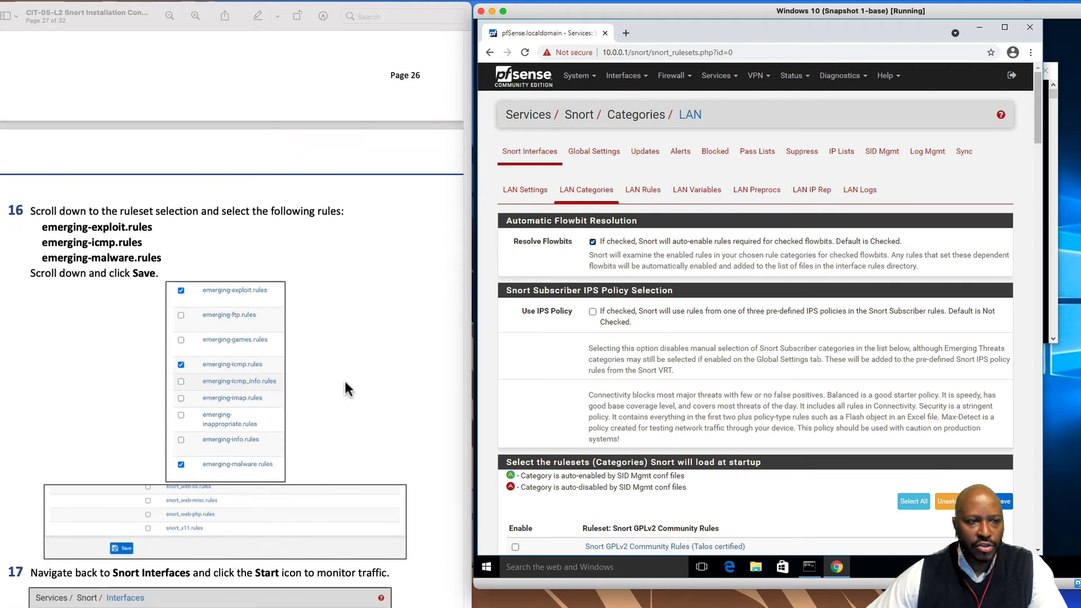
pyautogui.scroll(-8, 946, 473)
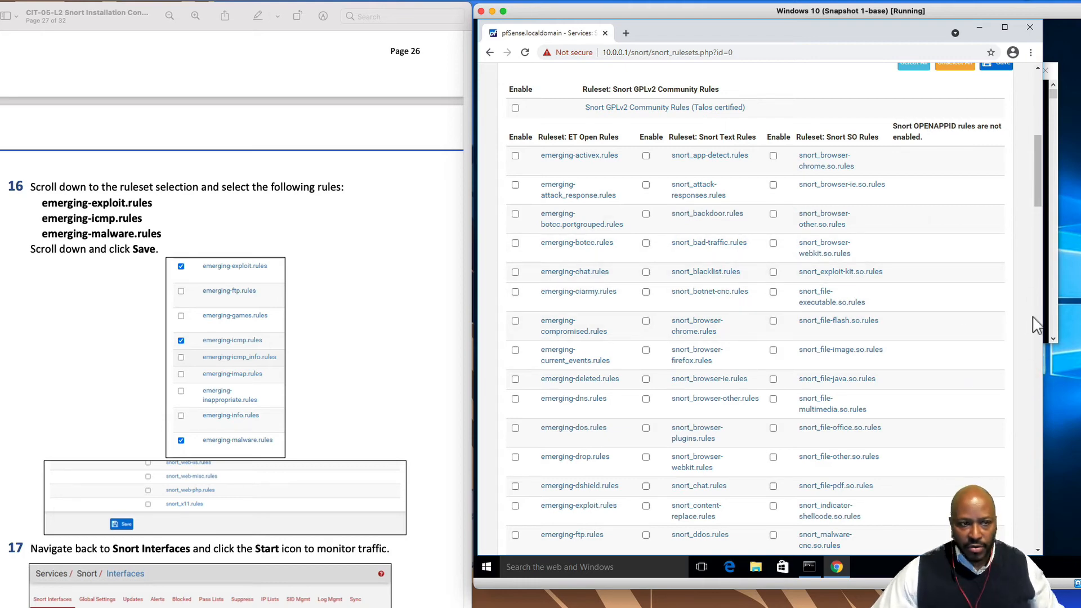
# Find and tick the emerging-exploit.rules and emerging-icmp.rules categories for LAN
pyautogui.hotkey('ctrl', 'f')
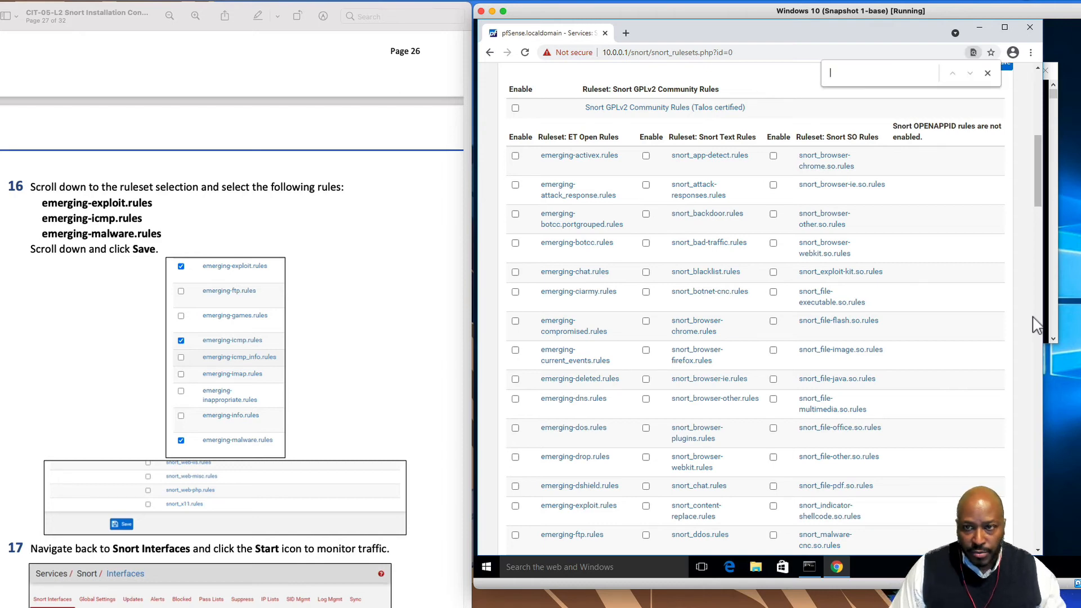
pyautogui.write('exploit')
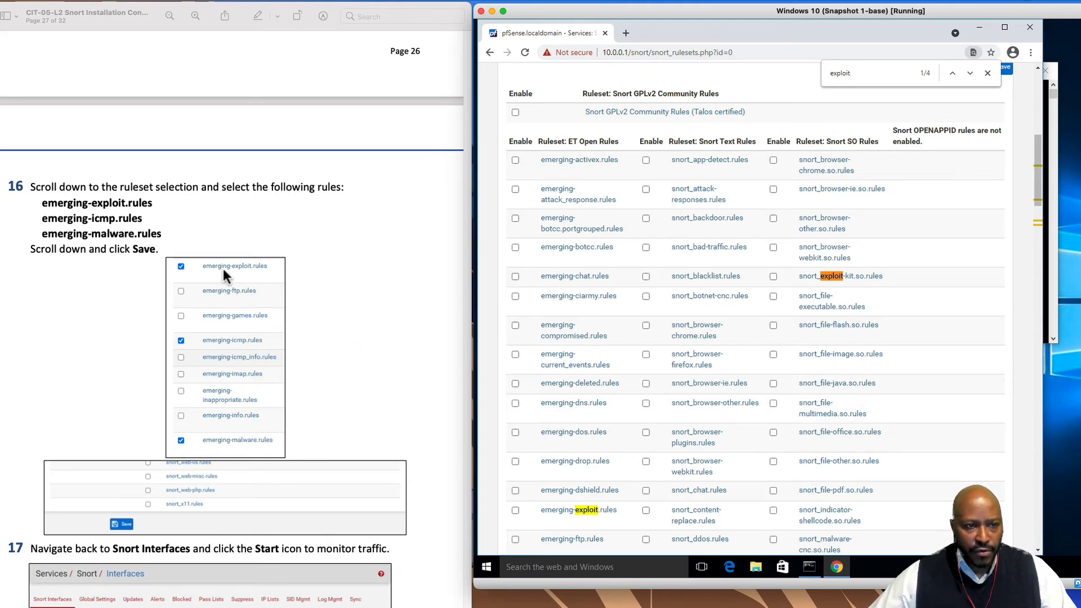
pyautogui.click(515, 510)
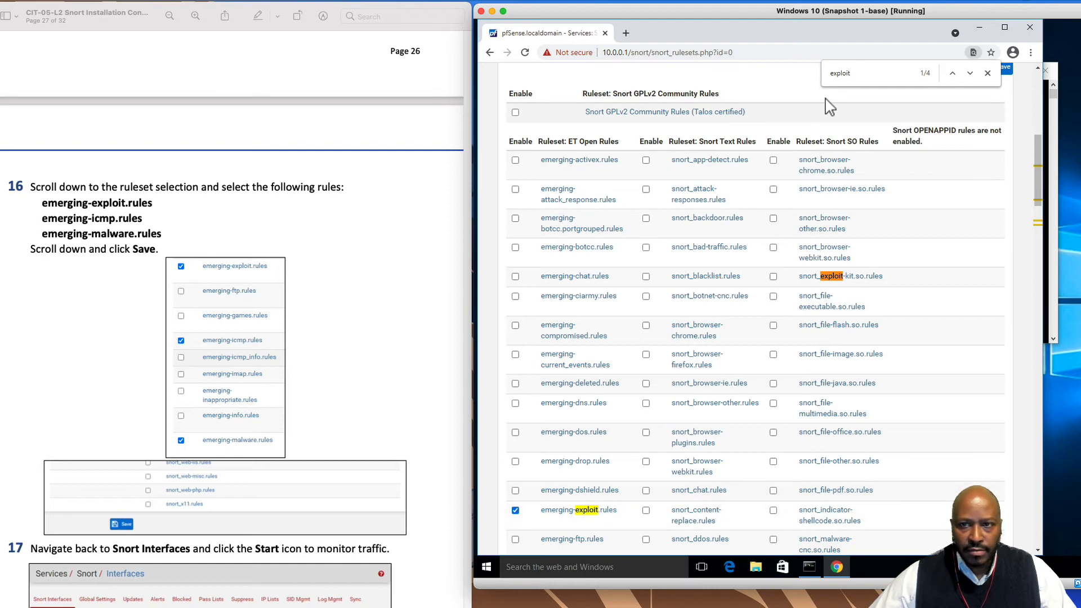
pyautogui.moveTo(851, 73); pyautogui.dragTo(772, 67)
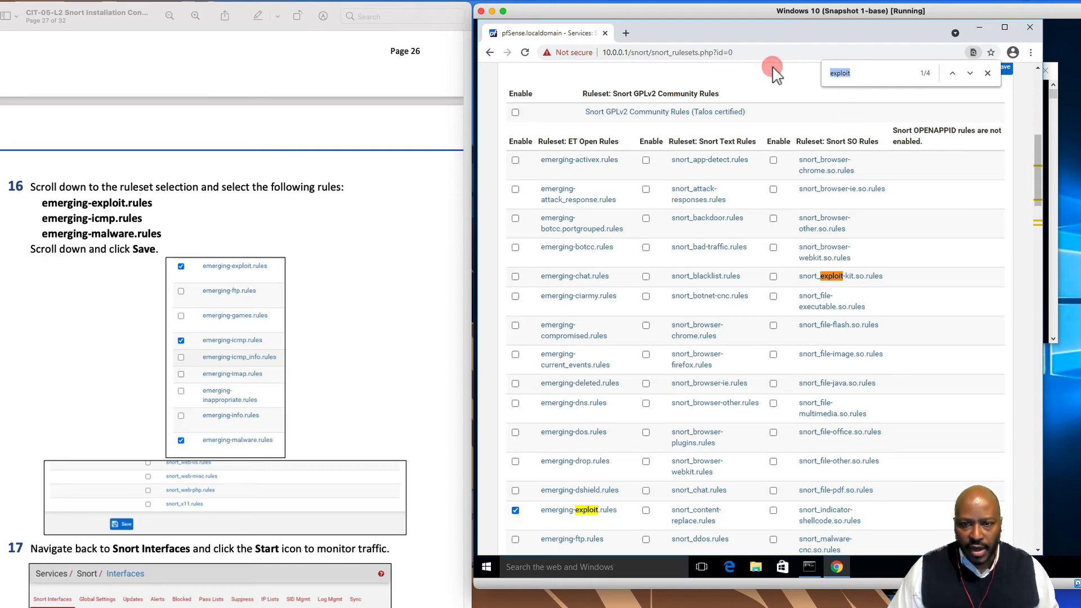
pyautogui.write('imp')
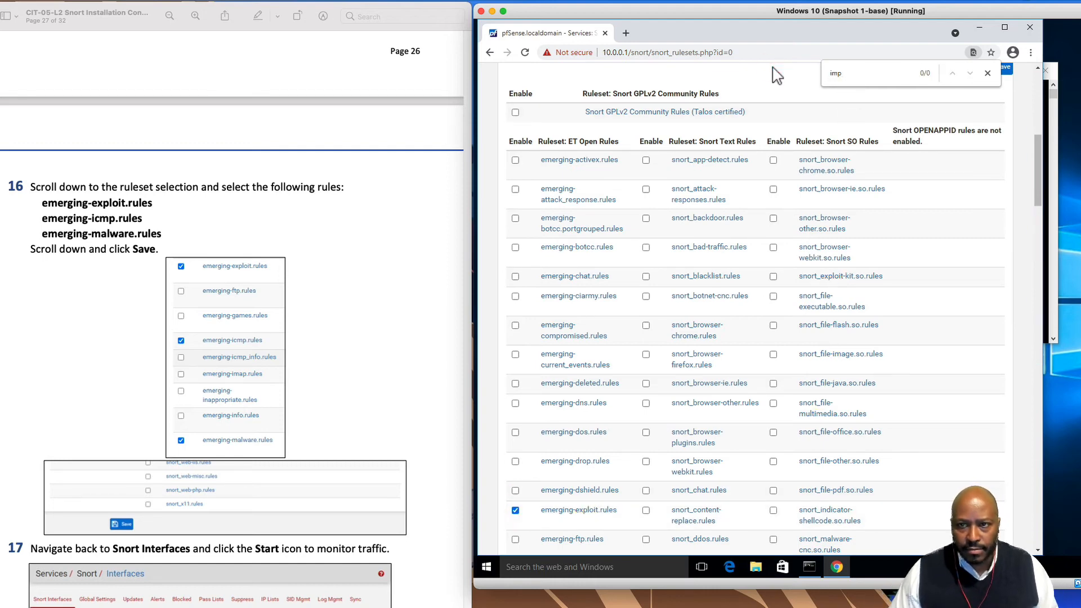
pyautogui.press('BackSpace')
pyautogui.press('BackSpace')
pyautogui.write('cmp')
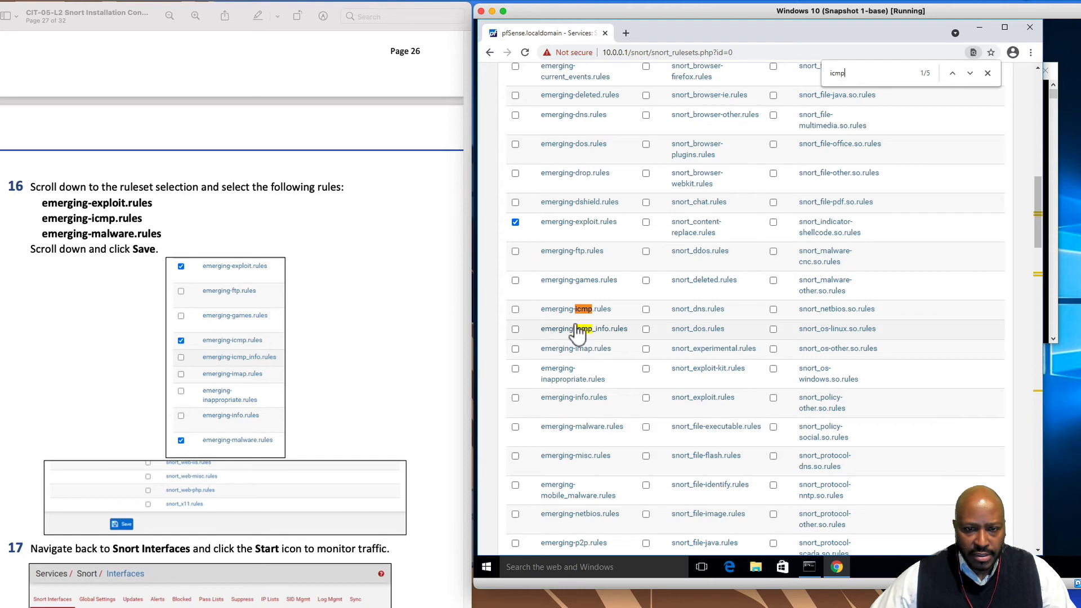
pyautogui.click(515, 310)
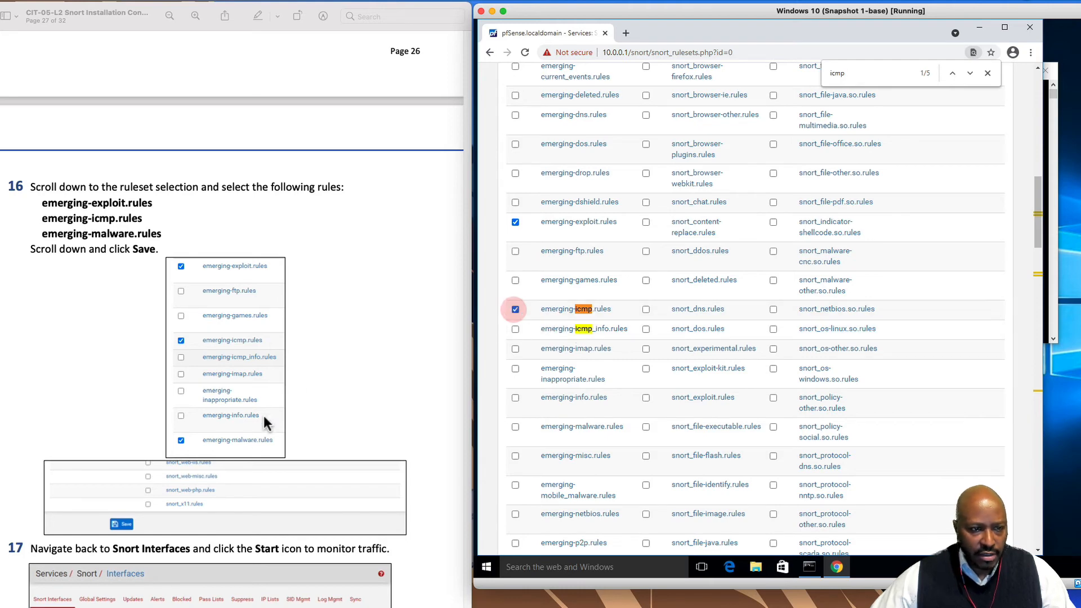
# Tick emerging-malware.rules as well and save the LAN category selection
pyautogui.doubleClick(850, 73)
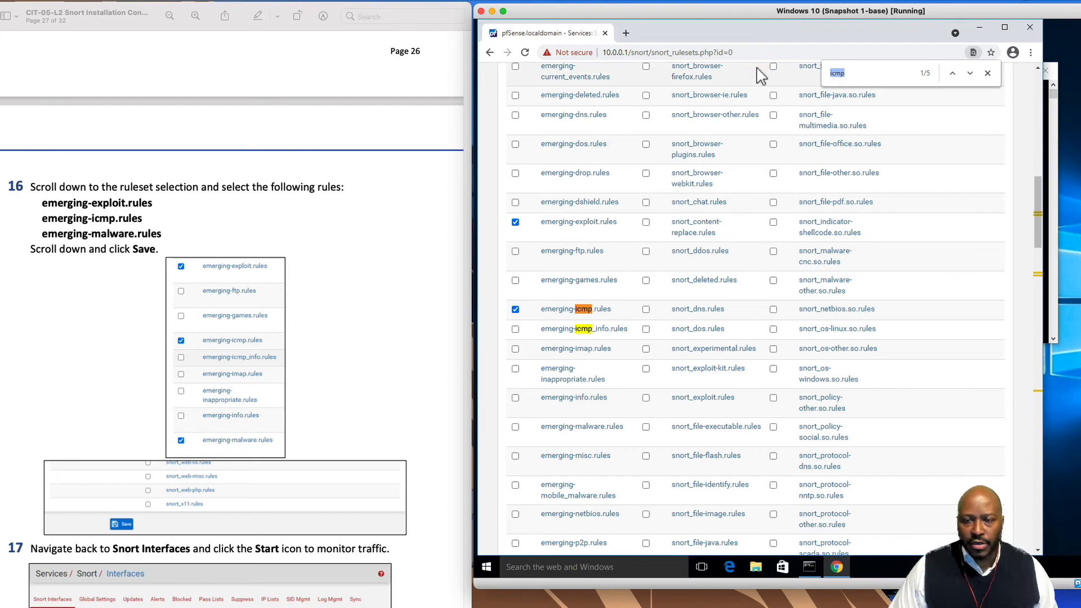
pyautogui.write('malwar')
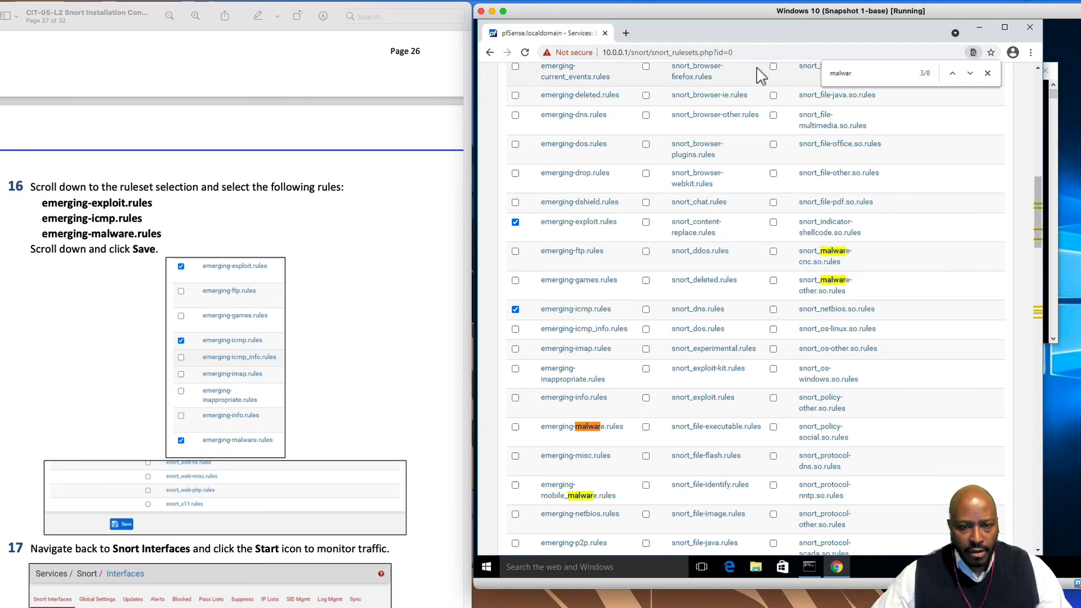
pyautogui.click(515, 429)
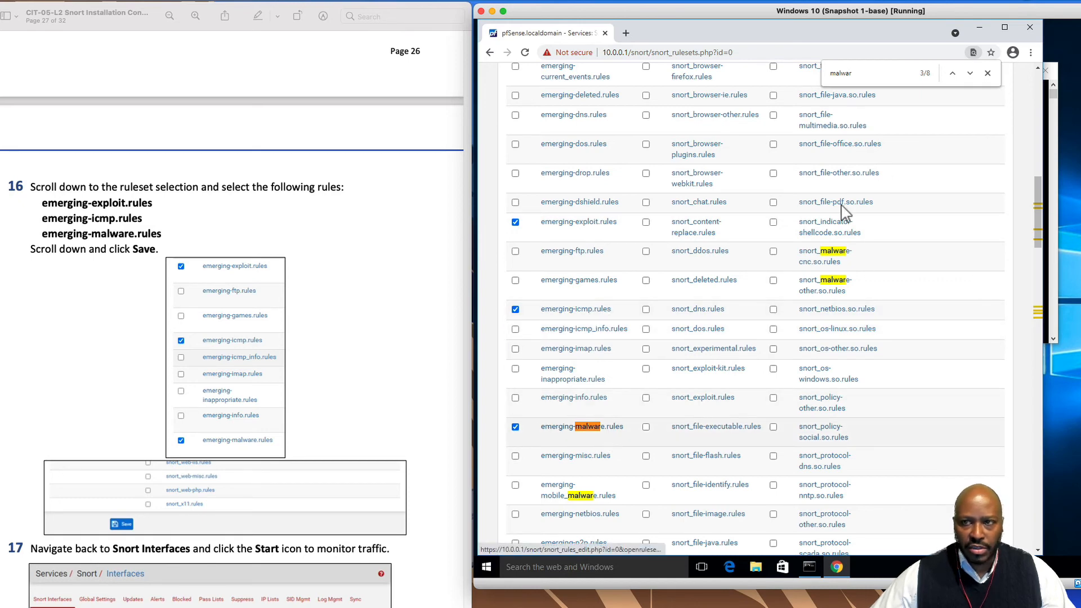
pyautogui.click(988, 73)
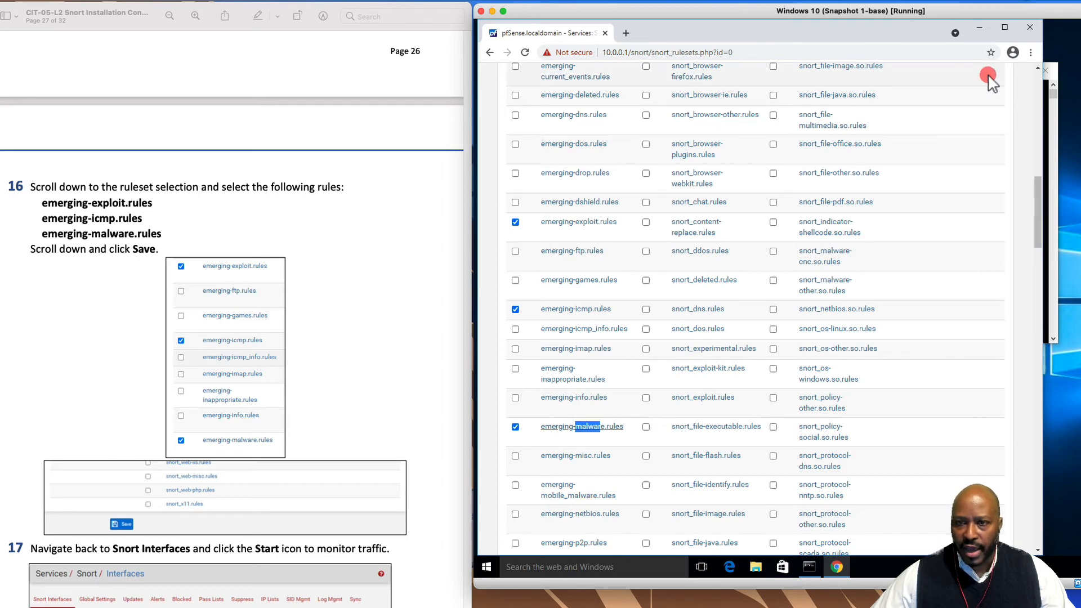
pyautogui.scroll(-20, 698, 454)
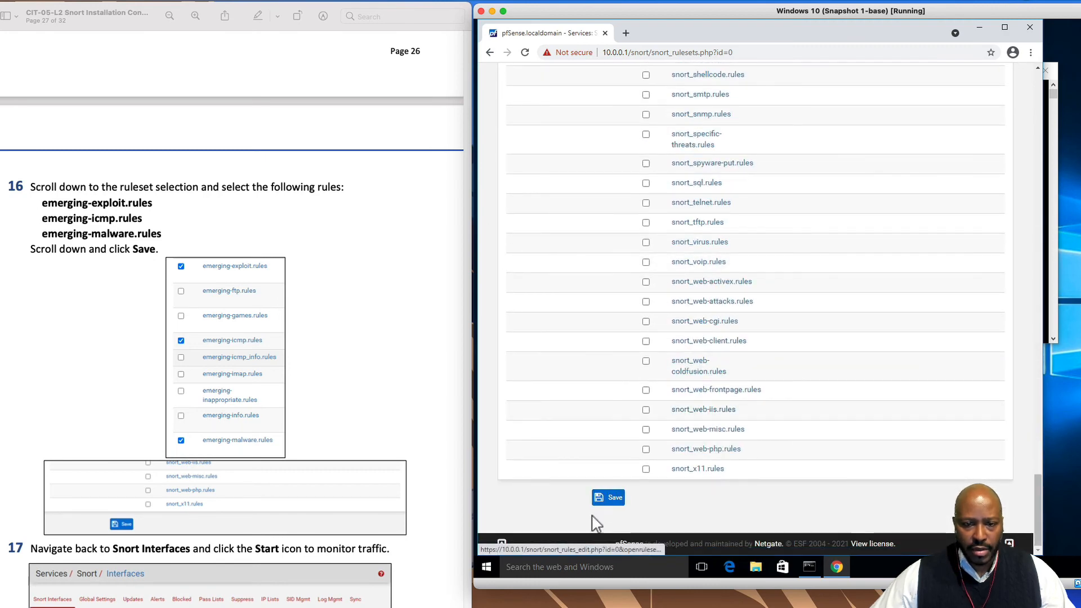
pyautogui.click(614, 498)
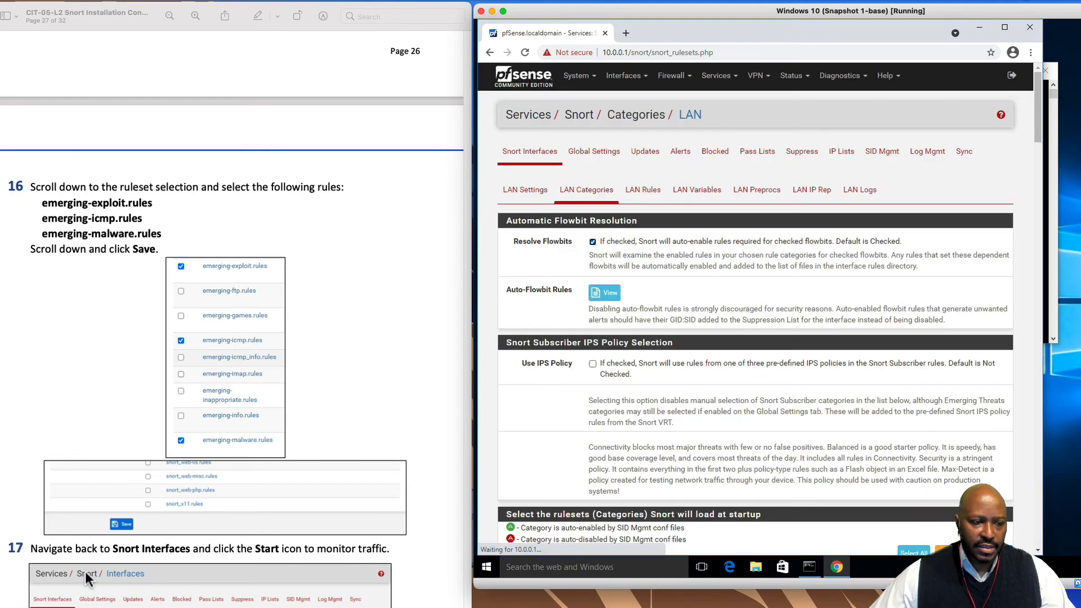
# Start Snort on the LAN (em1) interface from the Snort Interfaces list
pyautogui.scroll(-10, 355, 600)
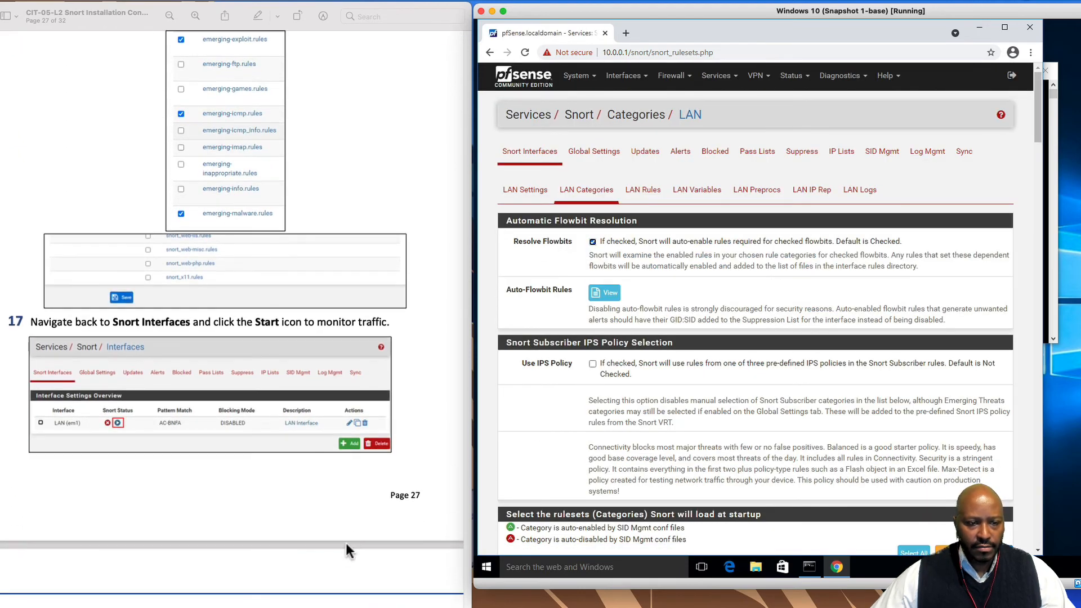
pyautogui.scroll(-2, 336, 482)
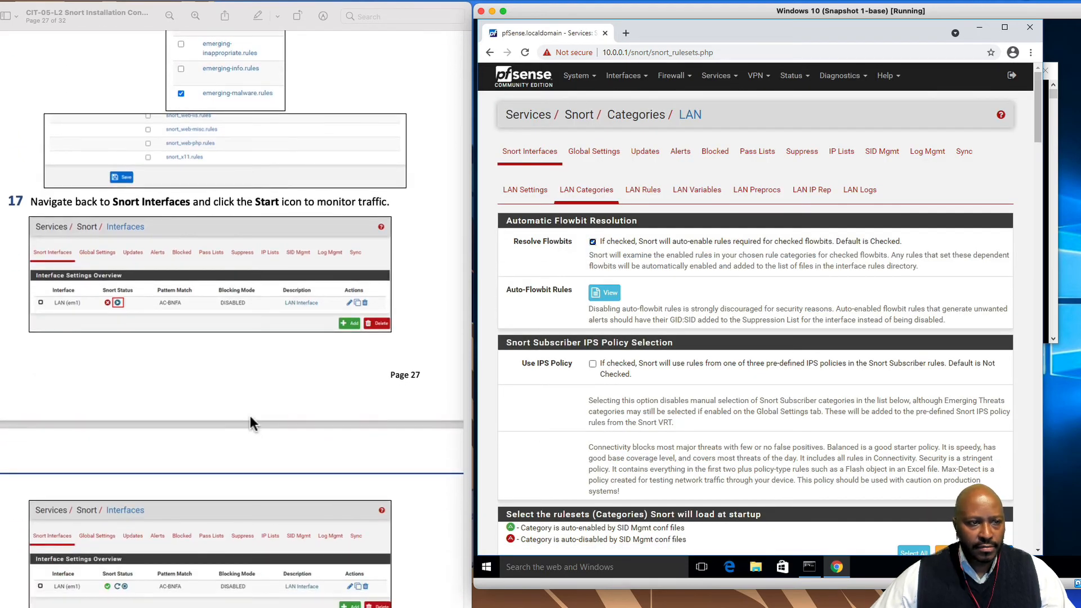
pyautogui.click(536, 152)
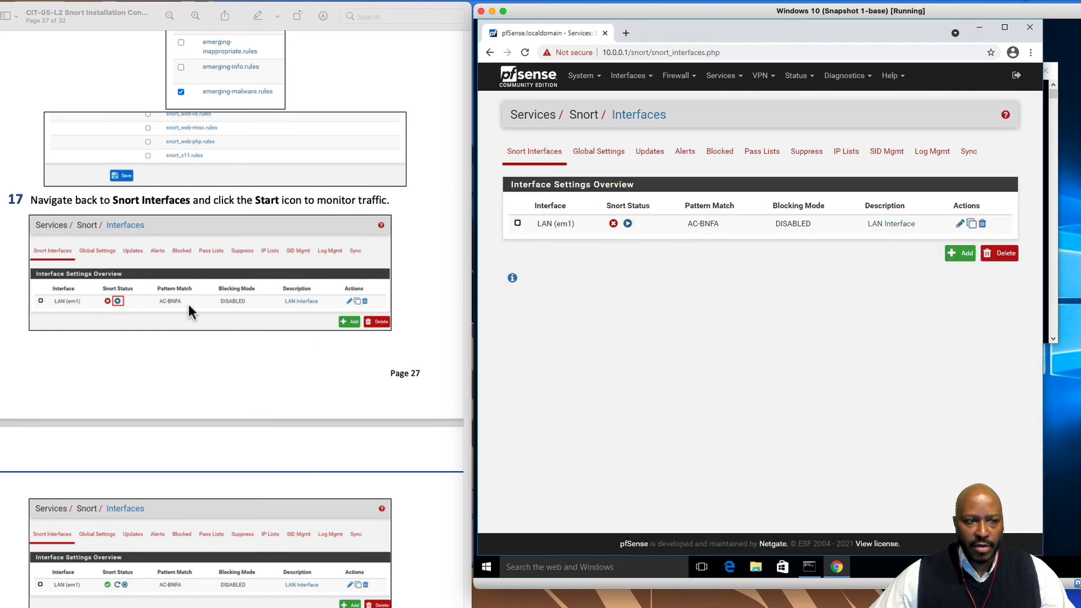
pyautogui.click(628, 224)
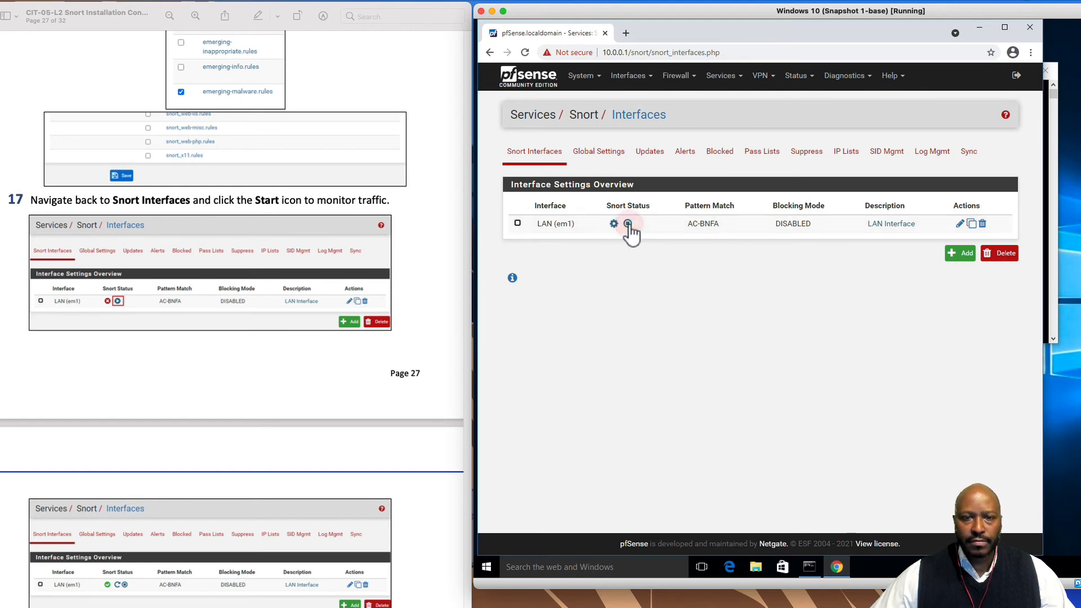
pyautogui.scroll(-10, 405, 445)
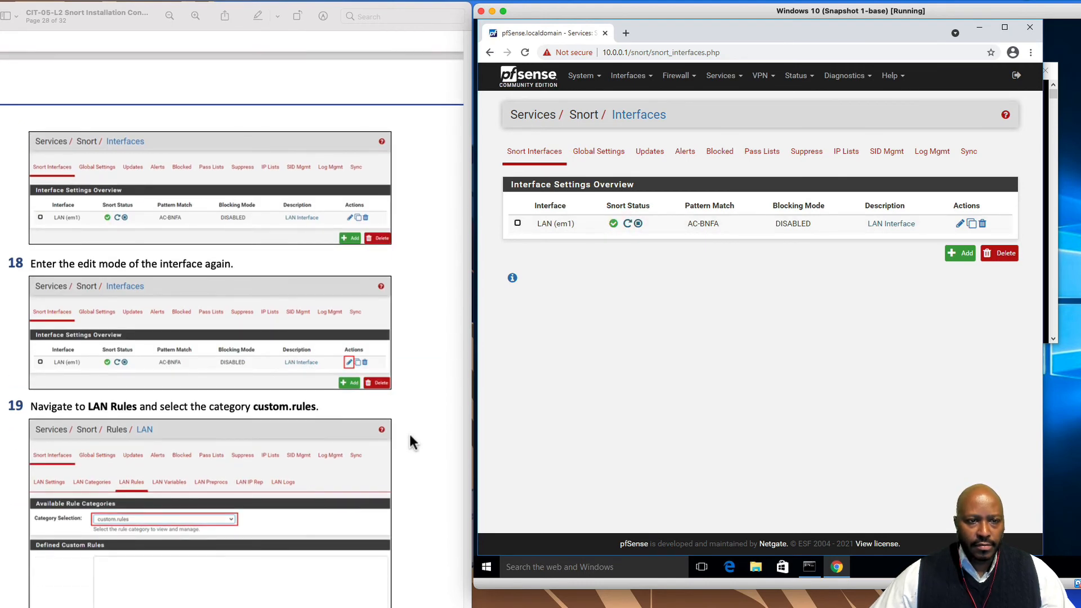
pyautogui.scroll(-1, 413, 447)
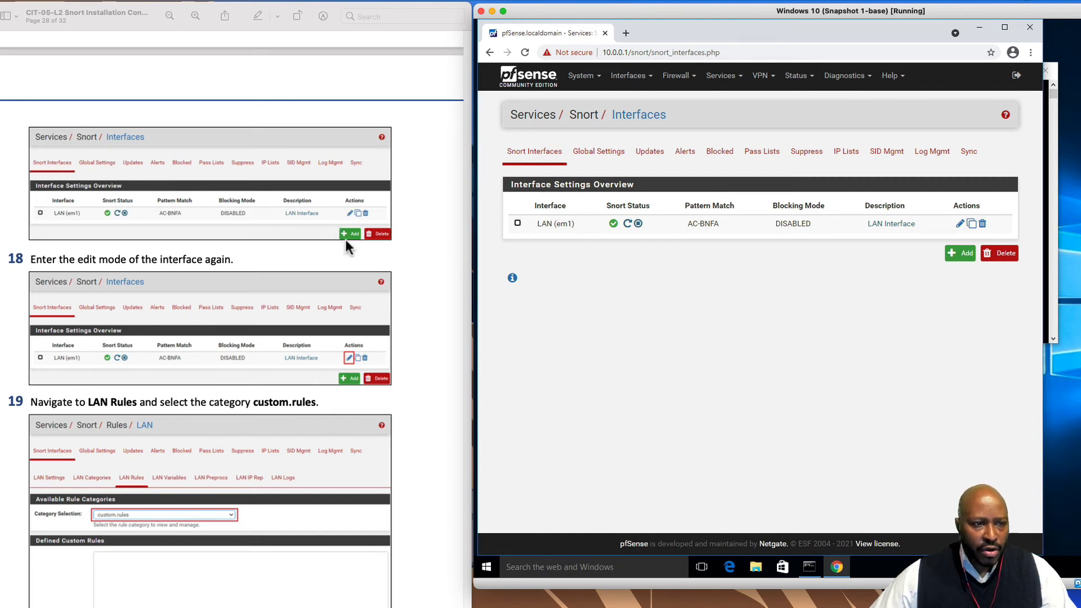
# Edit the LAN interface, go to LAN Rules and select the custom.rules category
pyautogui.scroll(-3, 295, 275)
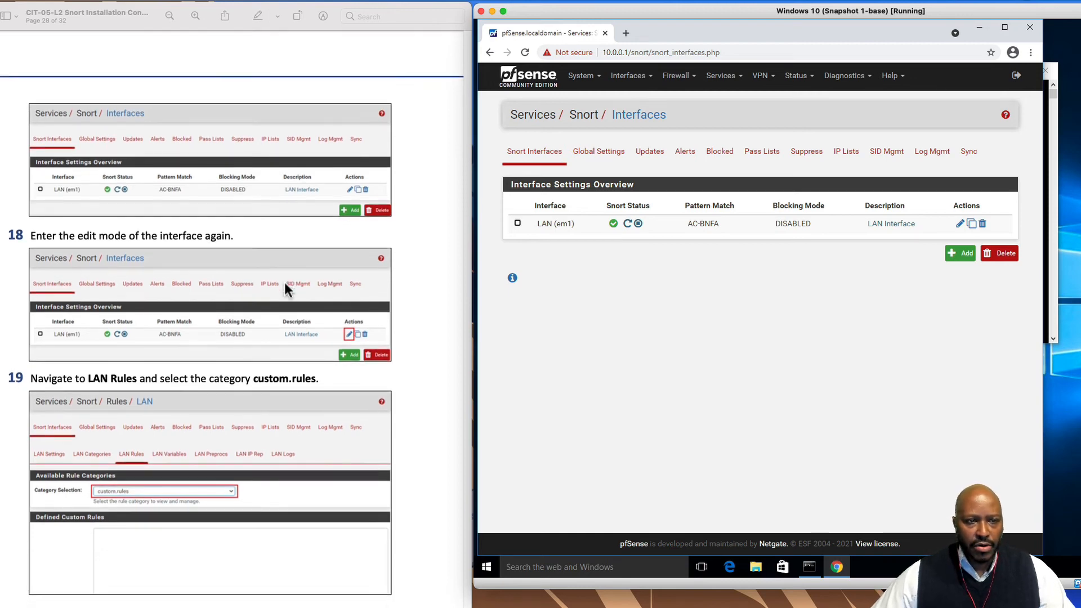
pyautogui.scroll(1, 271, 189)
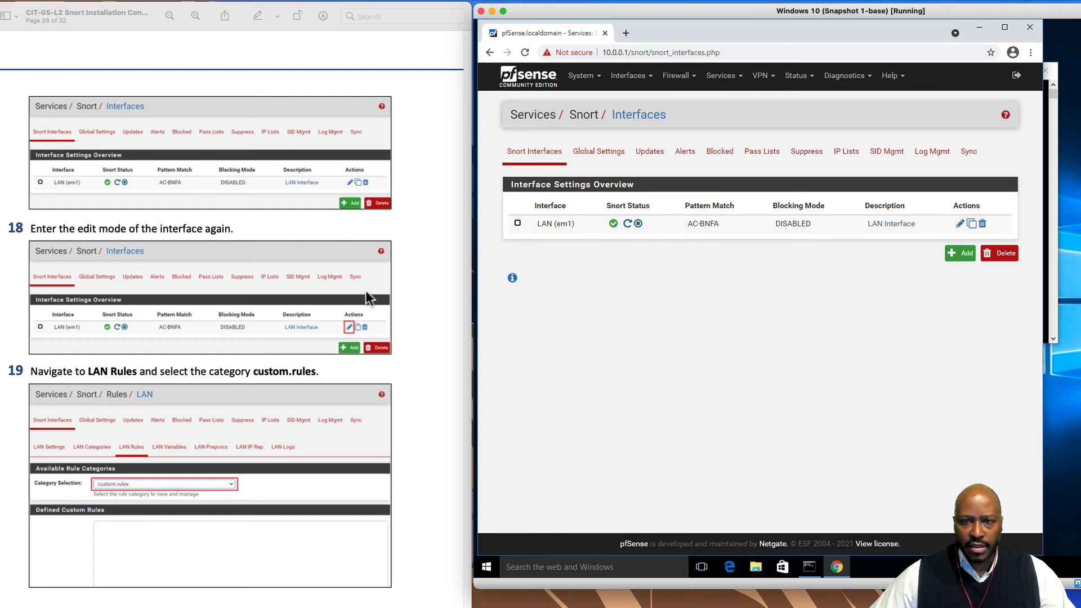
pyautogui.scroll(-3, 343, 351)
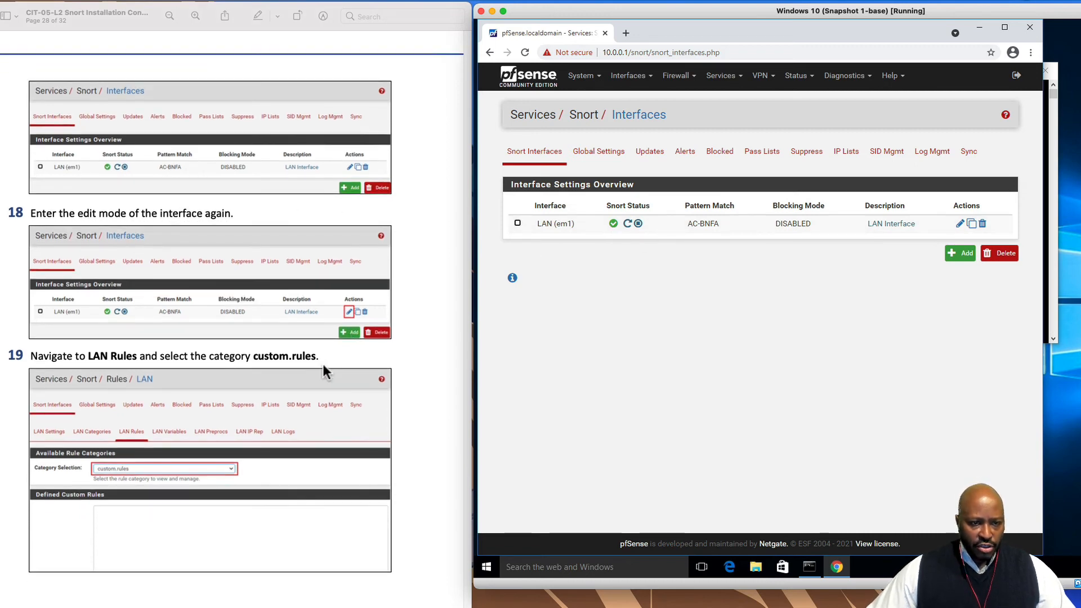
pyautogui.scroll(-2, 327, 307)
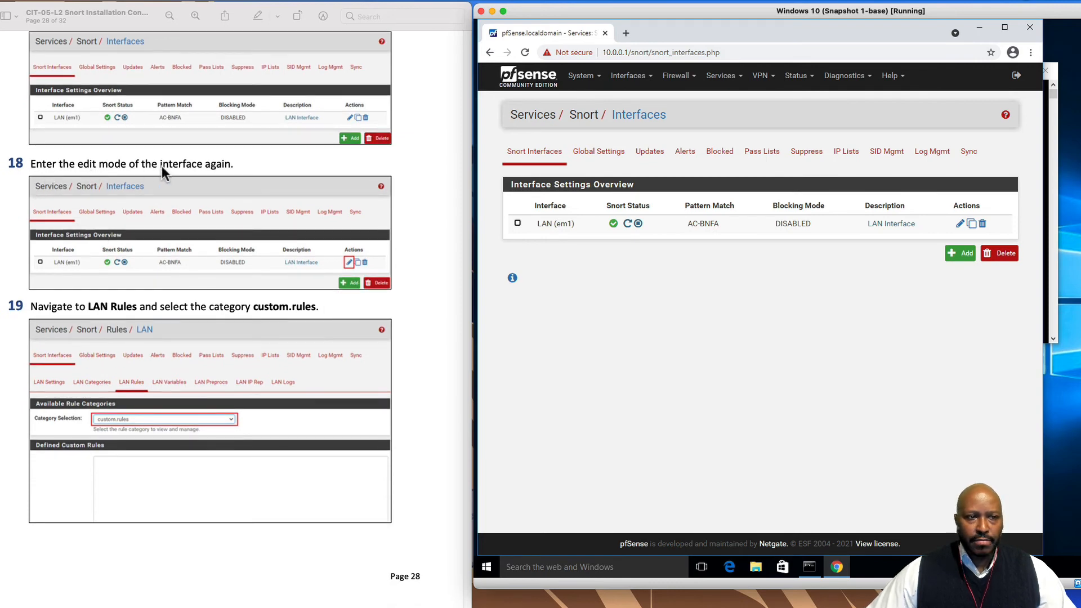
pyautogui.click(960, 225)
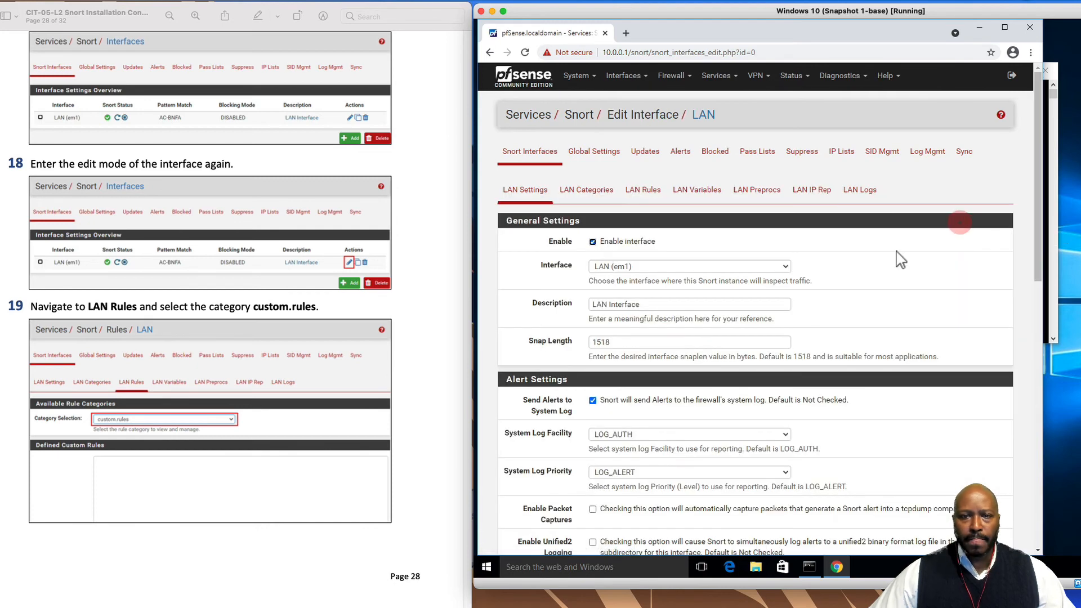
pyautogui.scroll(-2, 225, 417)
pyautogui.scroll(-5, 244, 433)
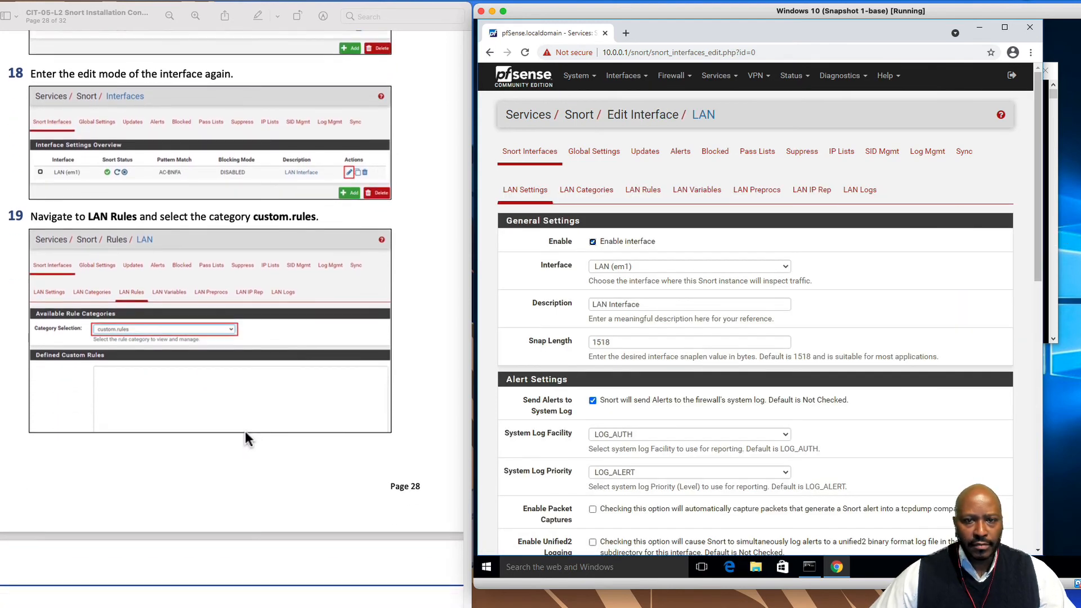
pyautogui.click(643, 191)
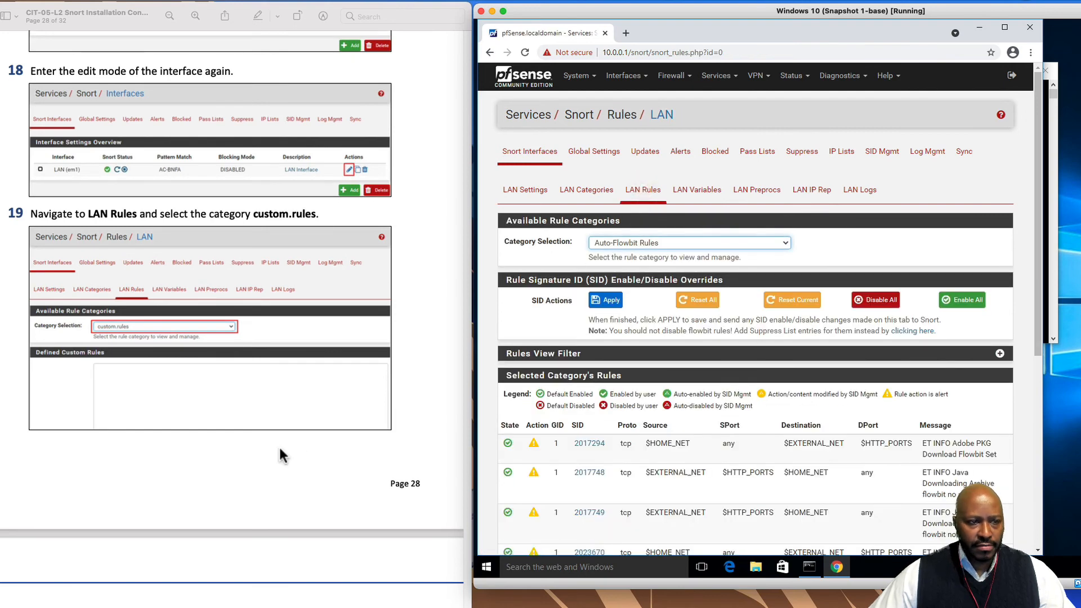
pyautogui.scroll(-2, 278, 445)
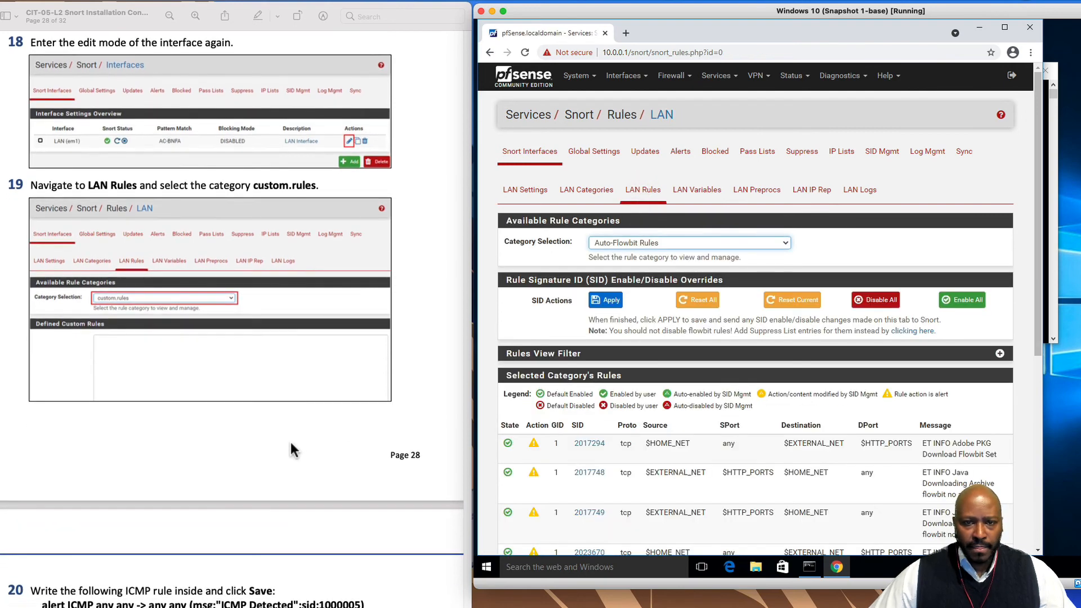
pyautogui.click(784, 243)
pyautogui.click(685, 264)
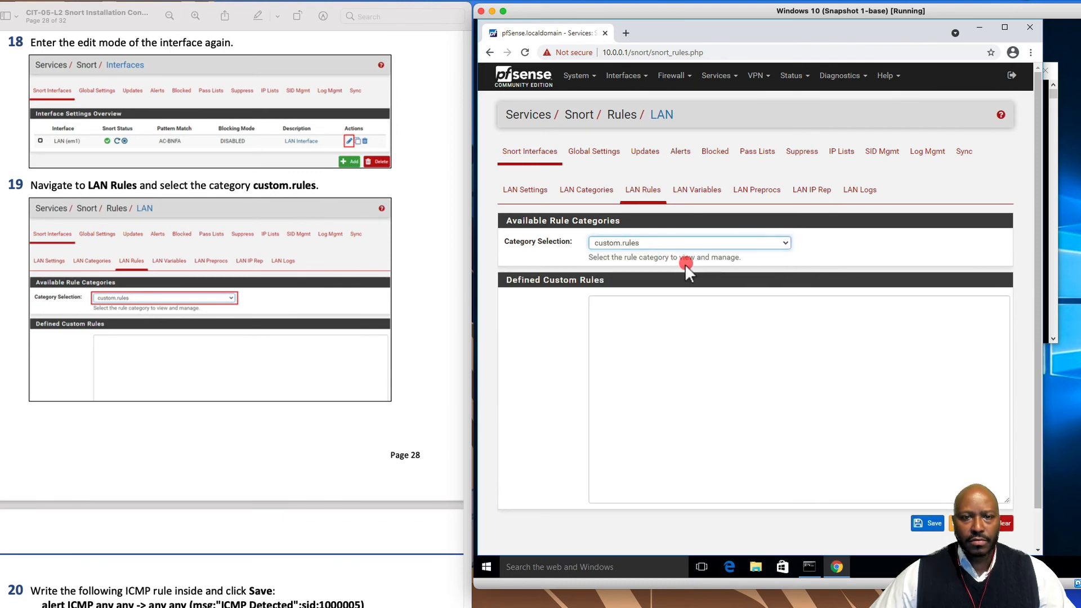
# Copy the ICMP alert rule line from the guide and paste it into the custom rules box
pyautogui.scroll(-1, 257, 404)
pyautogui.scroll(-10, 265, 403)
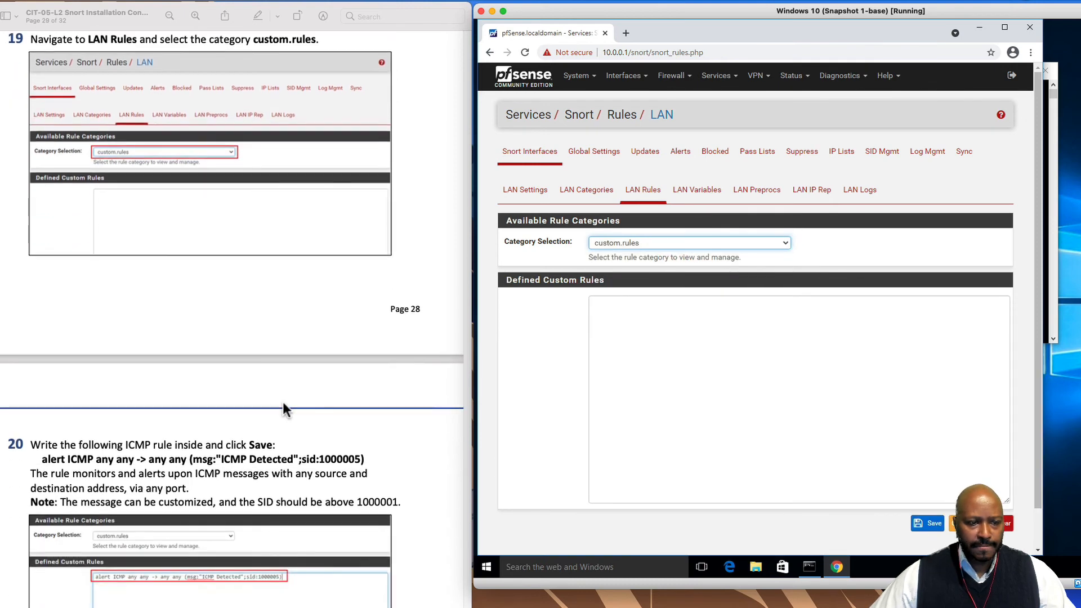
pyautogui.scroll(-1, 283, 405)
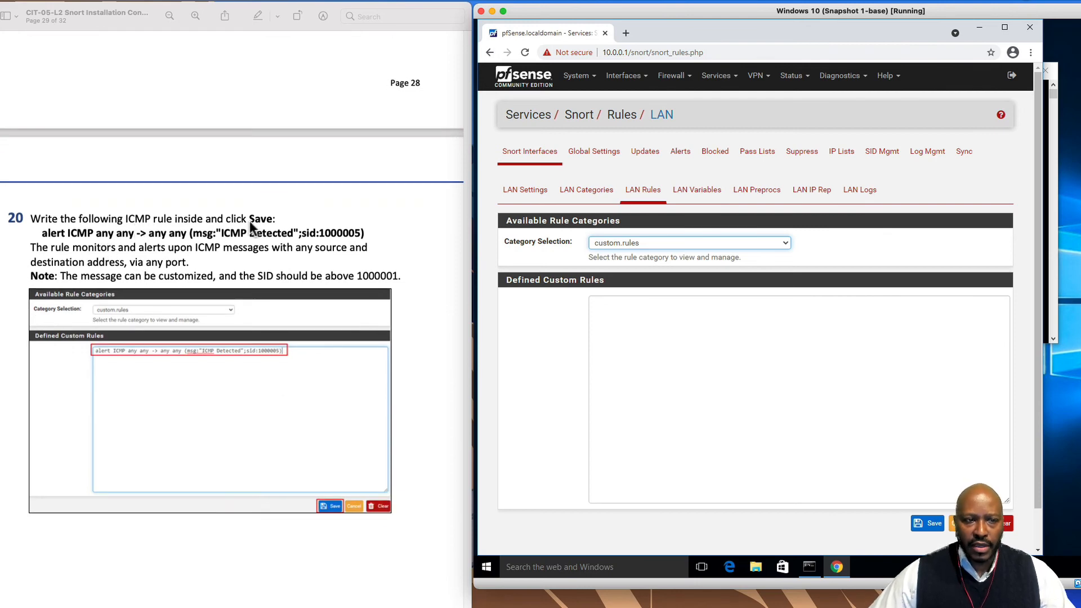
pyautogui.click(44, 235)
pyautogui.moveTo(43, 234); pyautogui.dragTo(367, 238)
pyautogui.rightClick(362, 233)
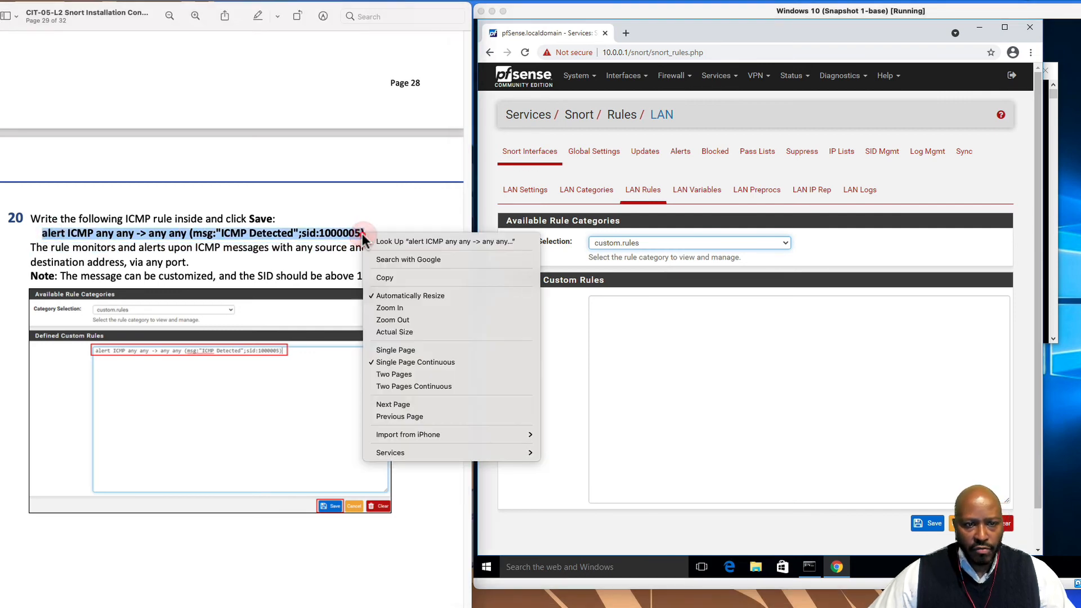
pyautogui.click(383, 276)
pyautogui.click(606, 317)
pyautogui.rightClick(606, 317)
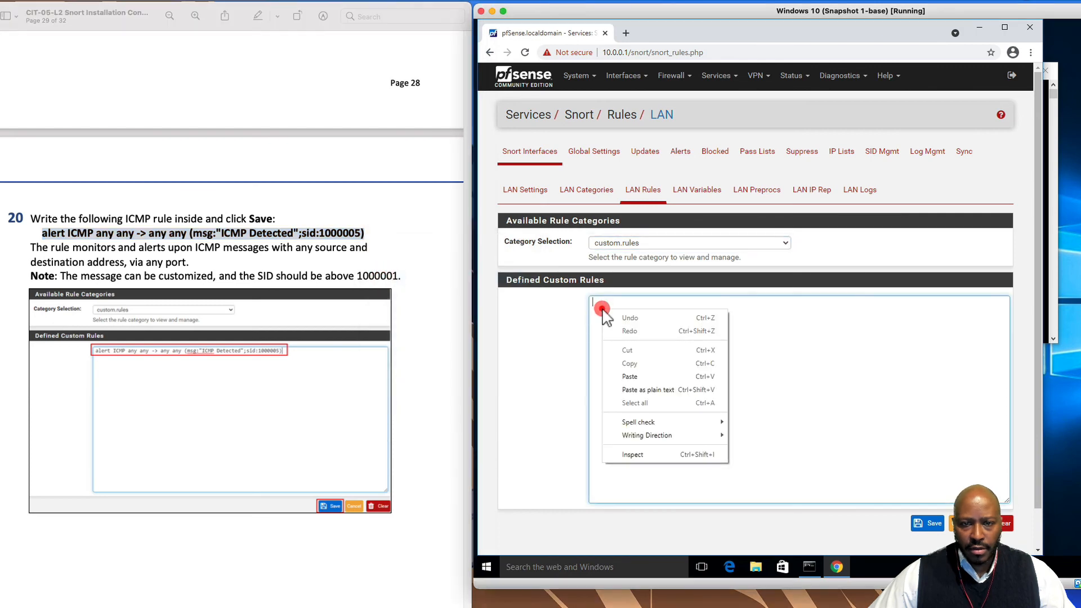
pyautogui.click(643, 375)
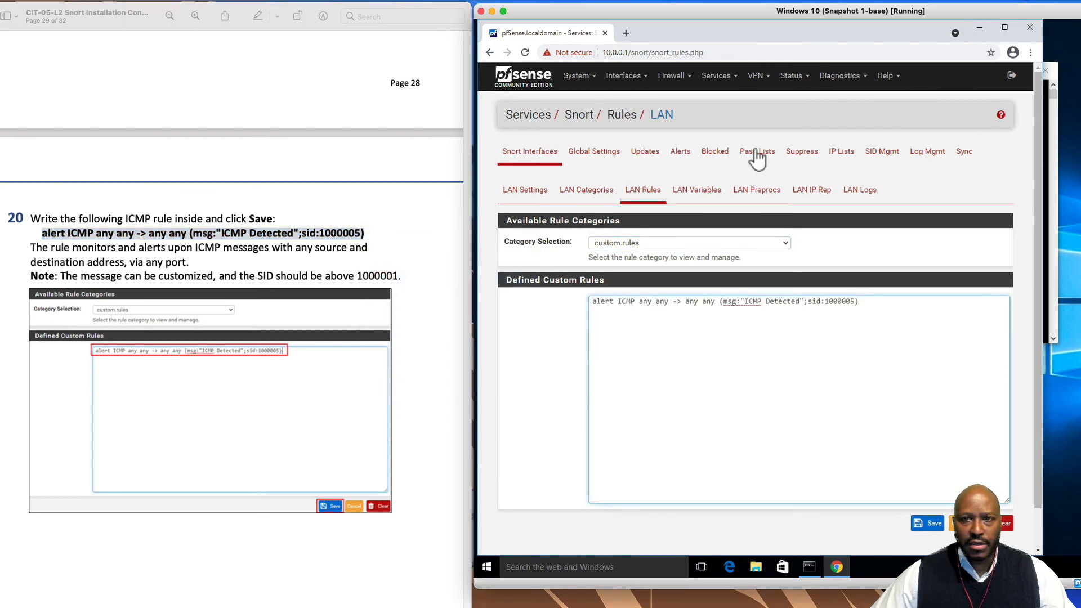
# After checking the VM clipboard settings, save the "ICMP Detected" rule with sid 1000005
pyautogui.click(145, 4)
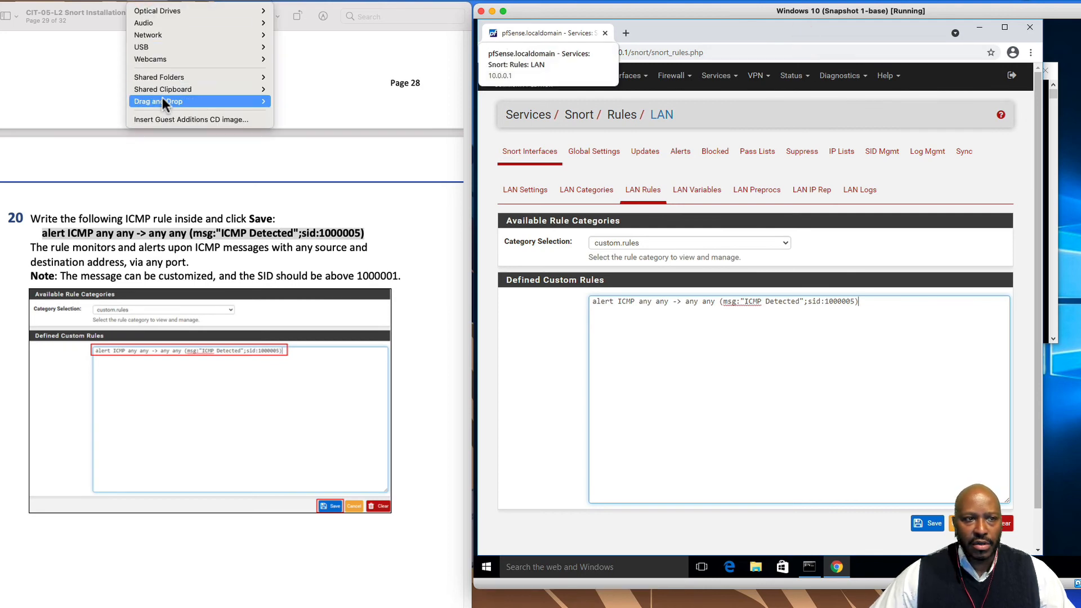
pyautogui.moveTo(164, 94)
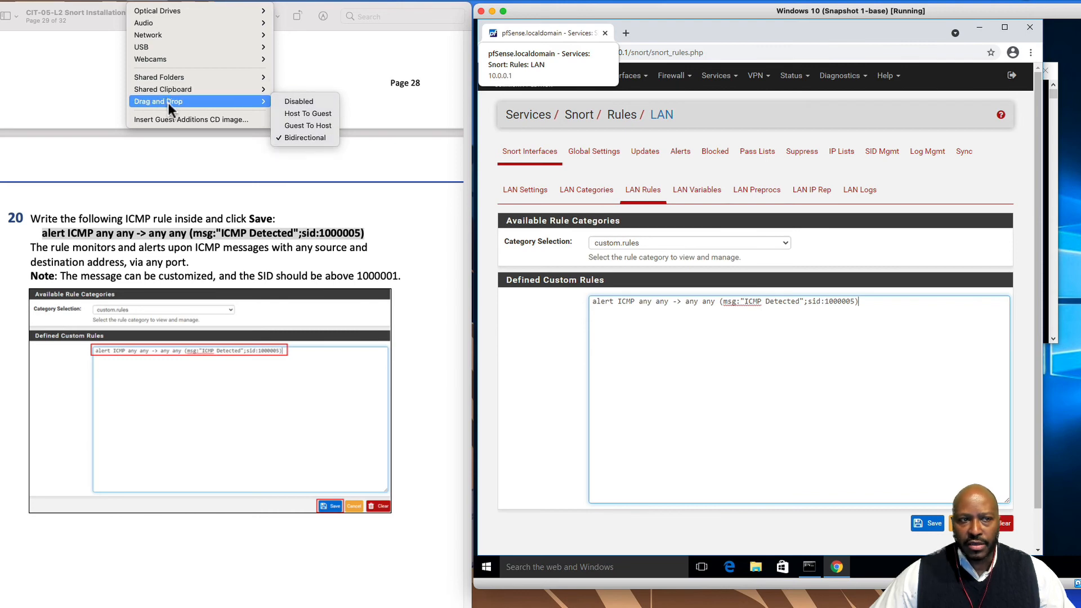
pyautogui.click(548, 401)
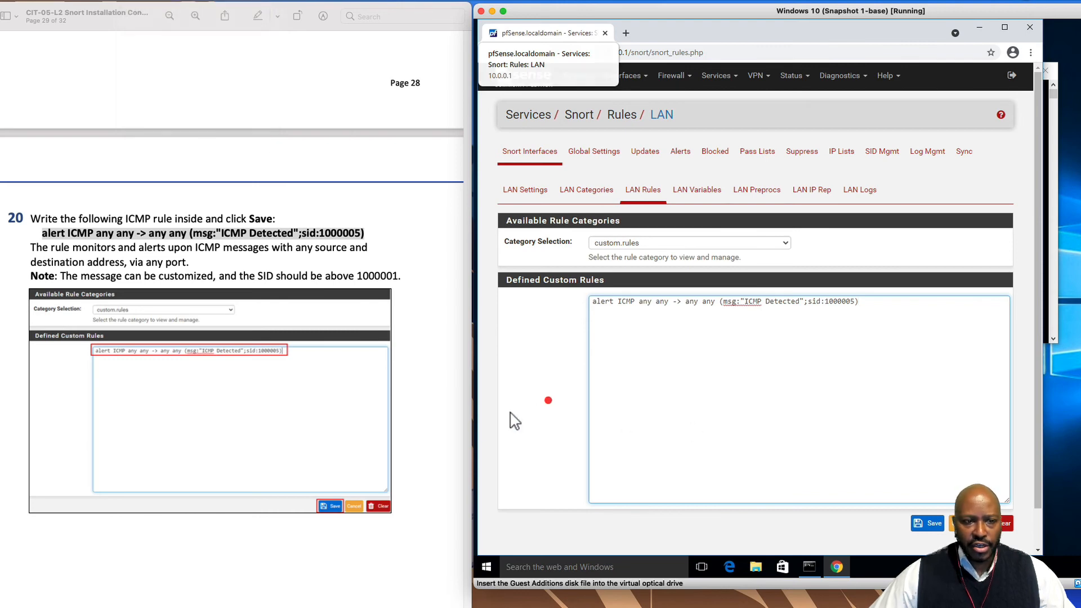
pyautogui.click(935, 525)
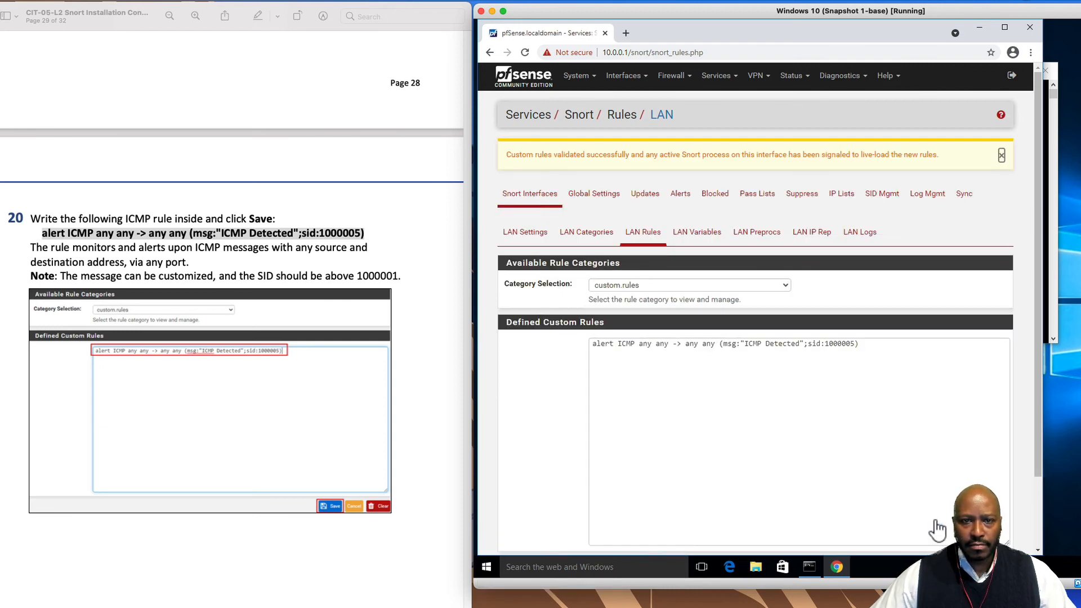
pyautogui.scroll(-10, 287, 495)
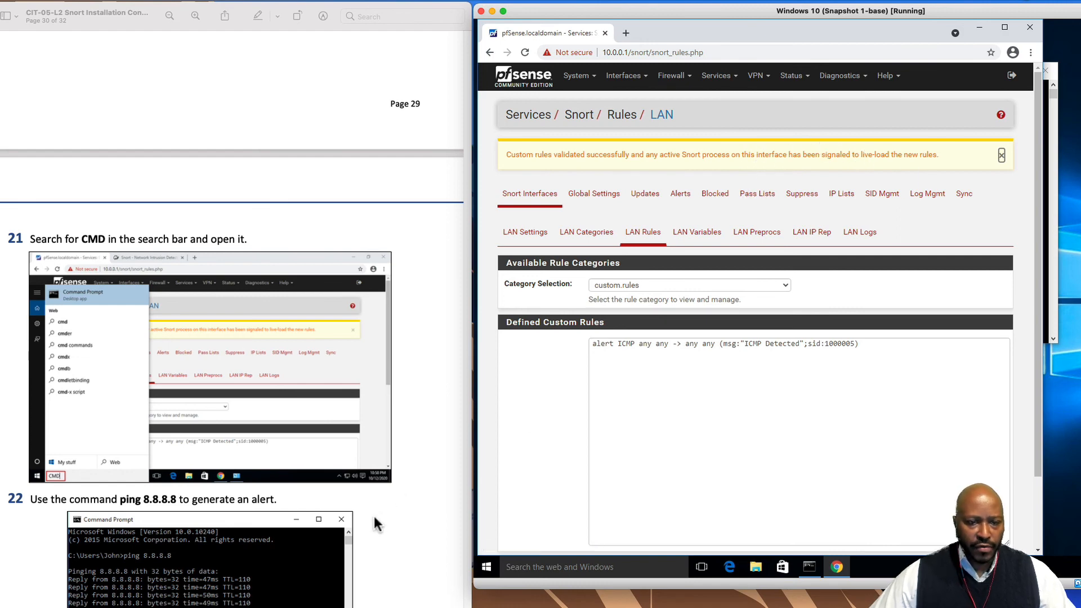
# Open Command Prompt from the taskbar search and ping 8.8.8.8
pyautogui.click(560, 567)
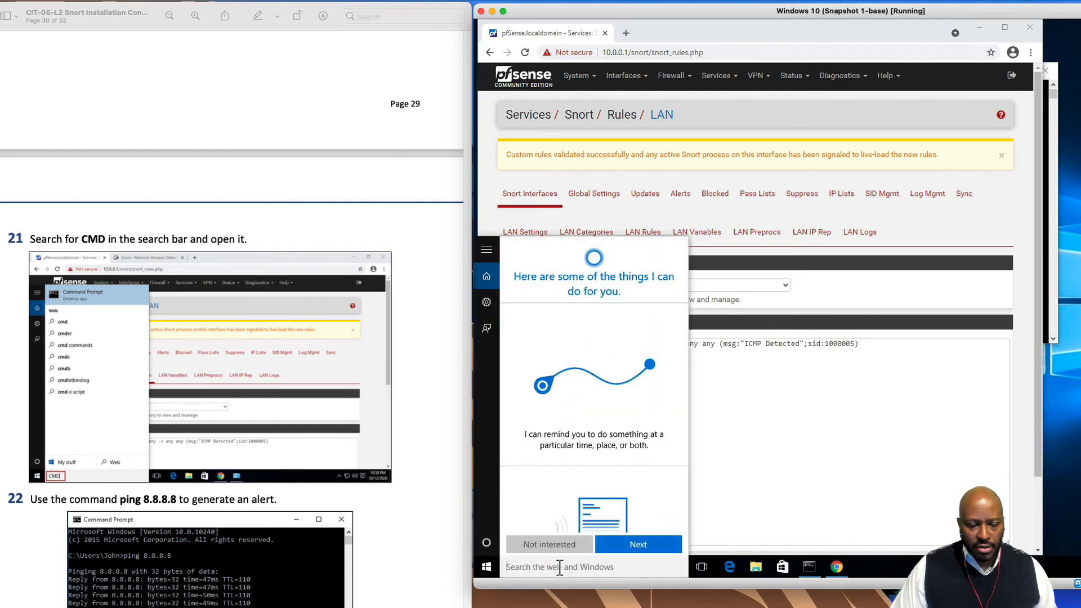
pyautogui.write('cmd')
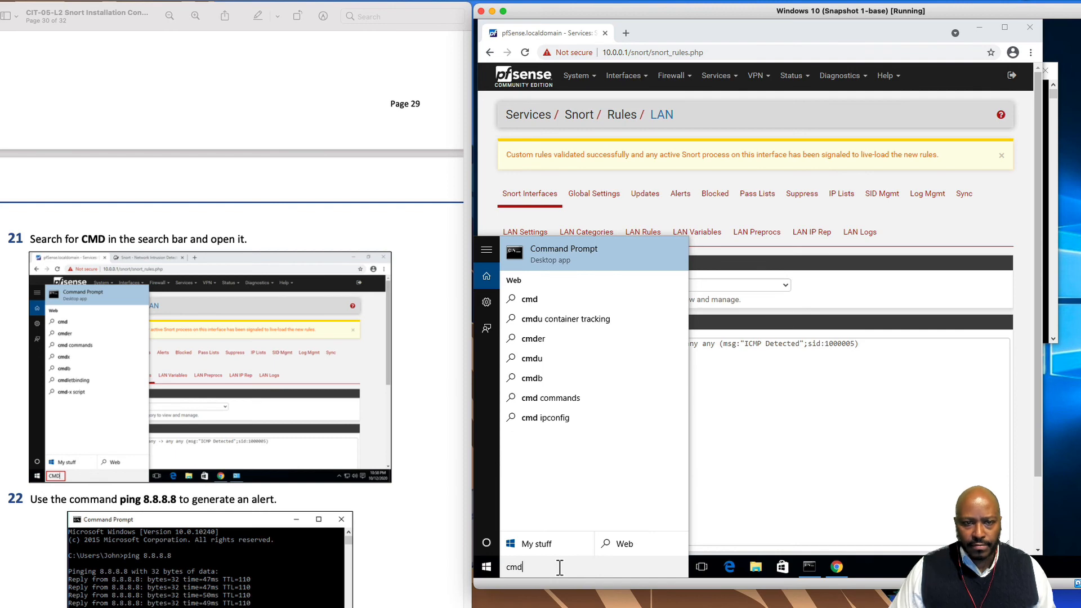
pyautogui.press('Return')
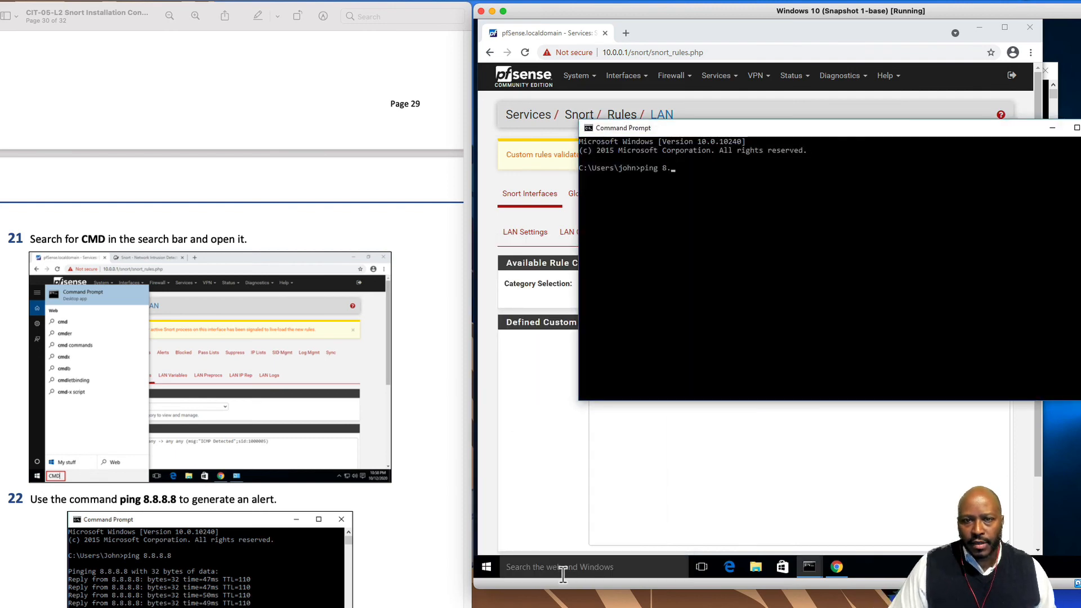
pyautogui.write('ping 8.8.8.8')
pyautogui.press('Return')
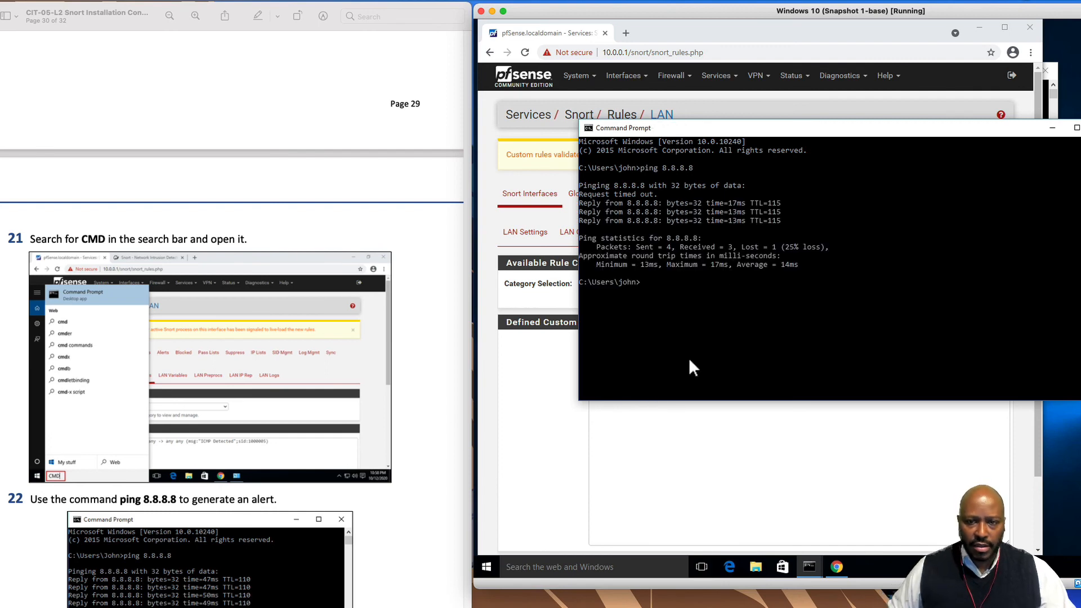
# Repeat the ping to 8.8.8.8, then minimize the console to reveal pfSense
pyautogui.press('Up')
pyautogui.press('Return')
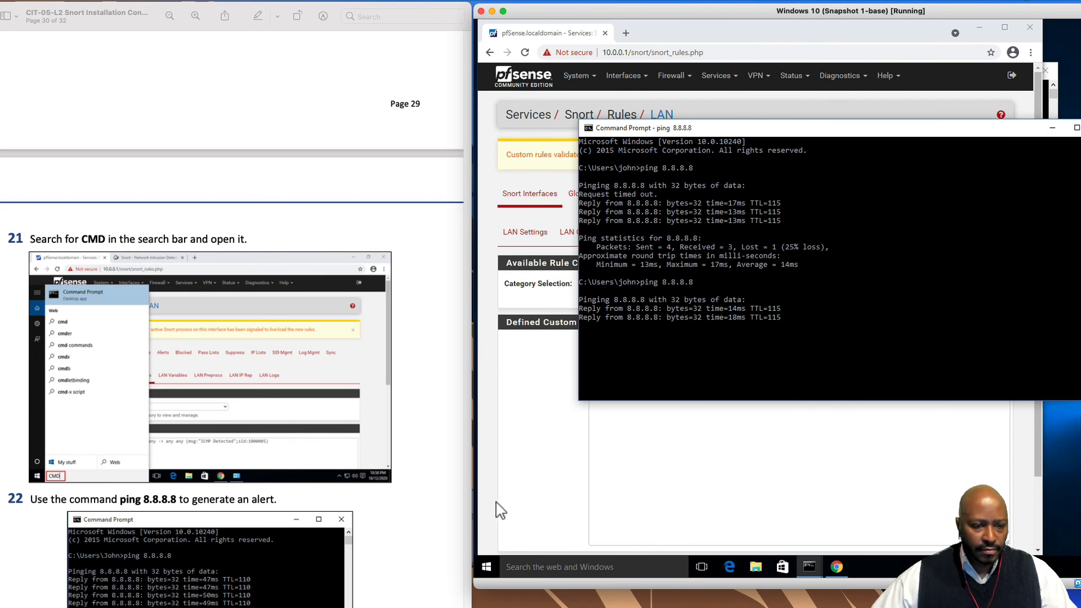
pyautogui.scroll(-10, 399, 558)
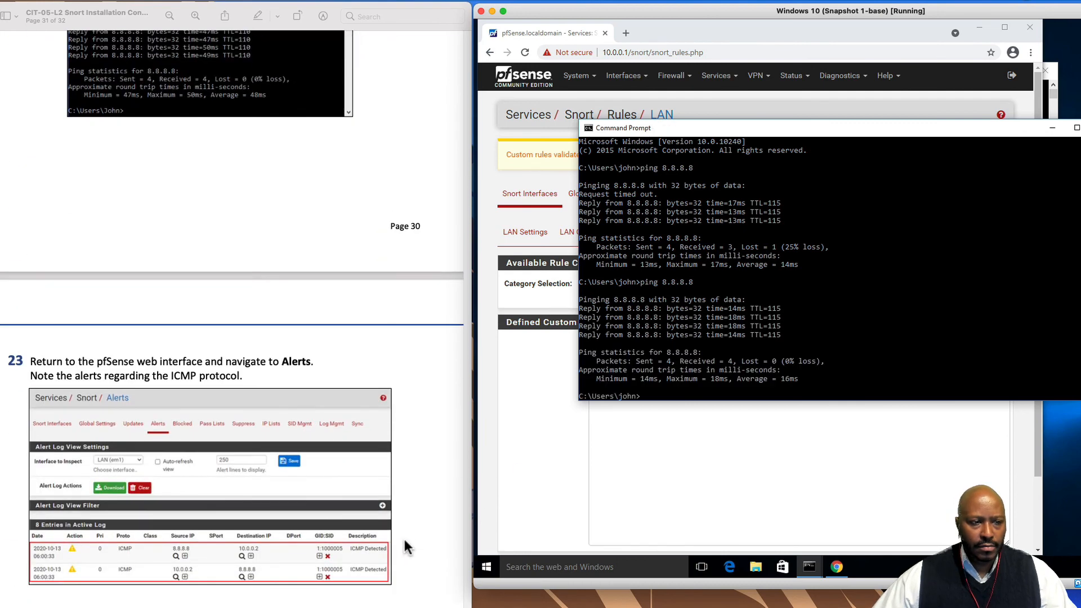
pyautogui.scroll(-2, 403, 536)
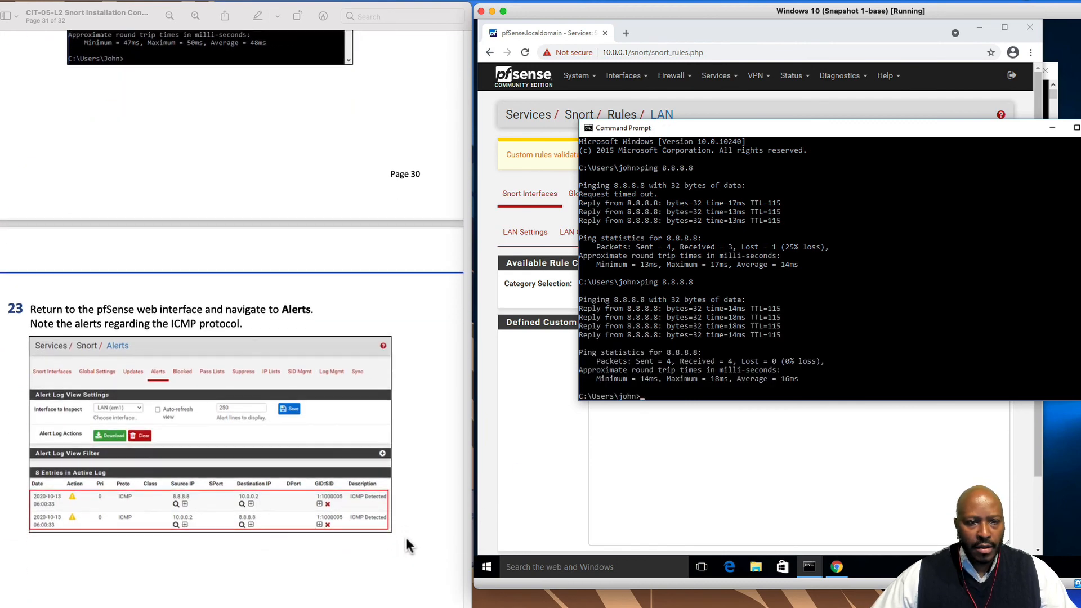
pyautogui.scroll(-1, 407, 545)
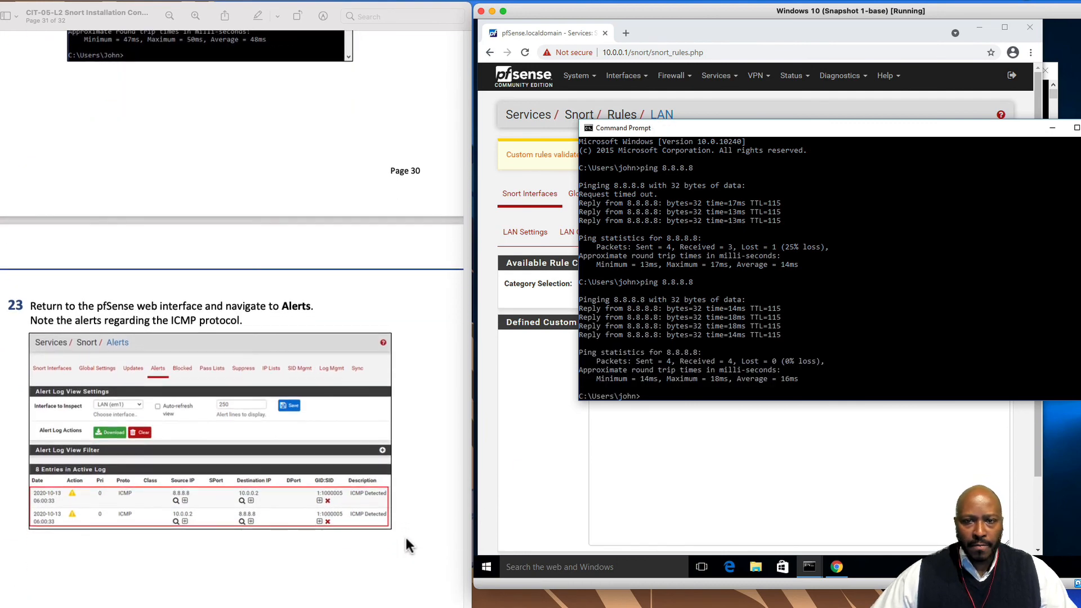
pyautogui.click(1052, 129)
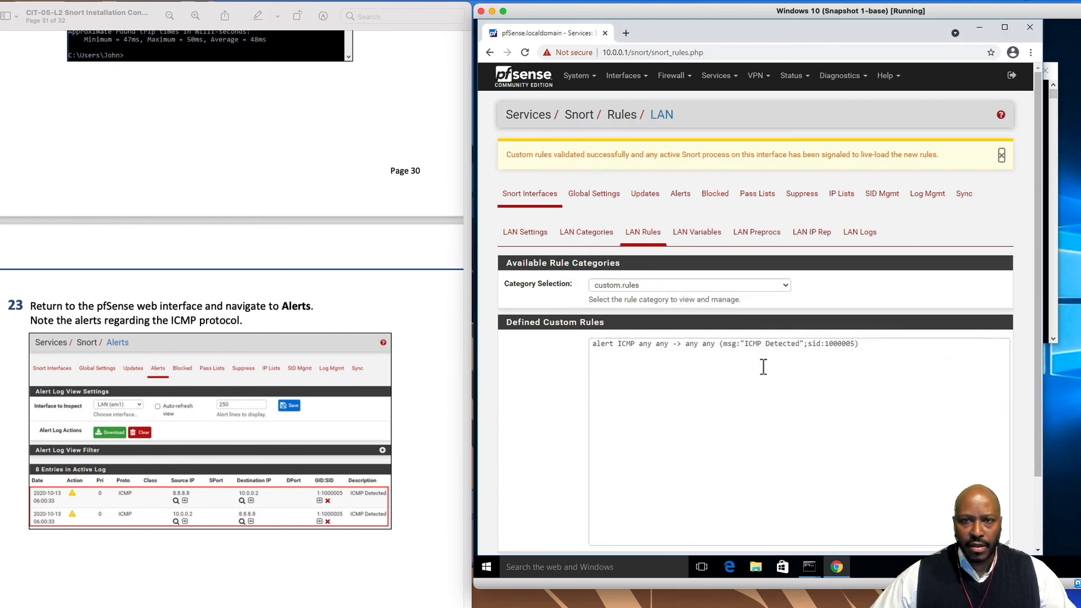
# Open the Snort Alerts log and review the 15 ICMP Detected entries between 10.0.0.2 and 8.8.8.8
pyautogui.click(581, 82)
pyautogui.click(785, 92)
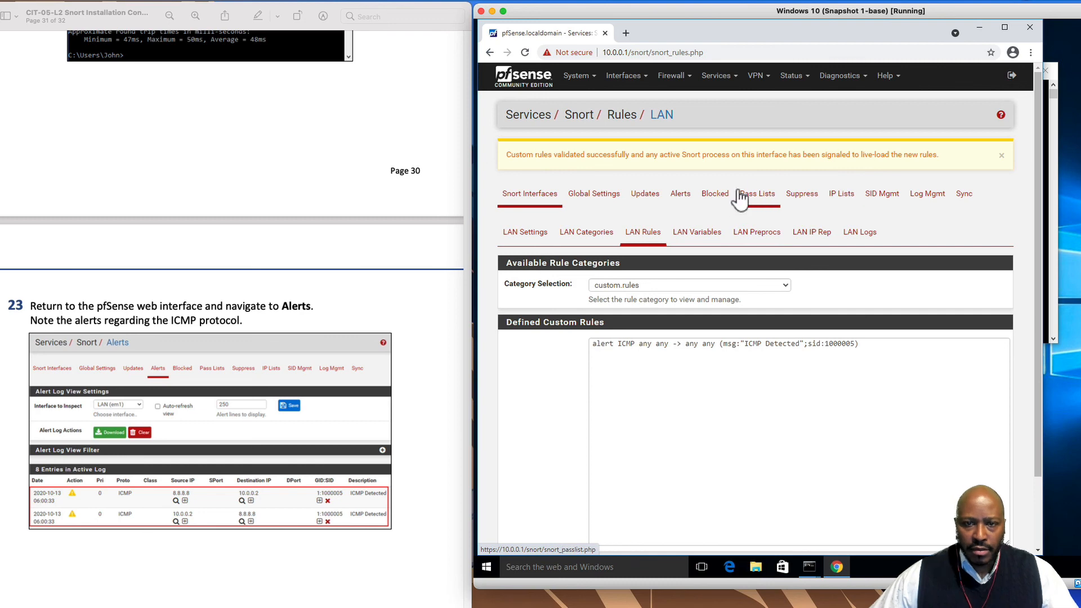
pyautogui.click(682, 197)
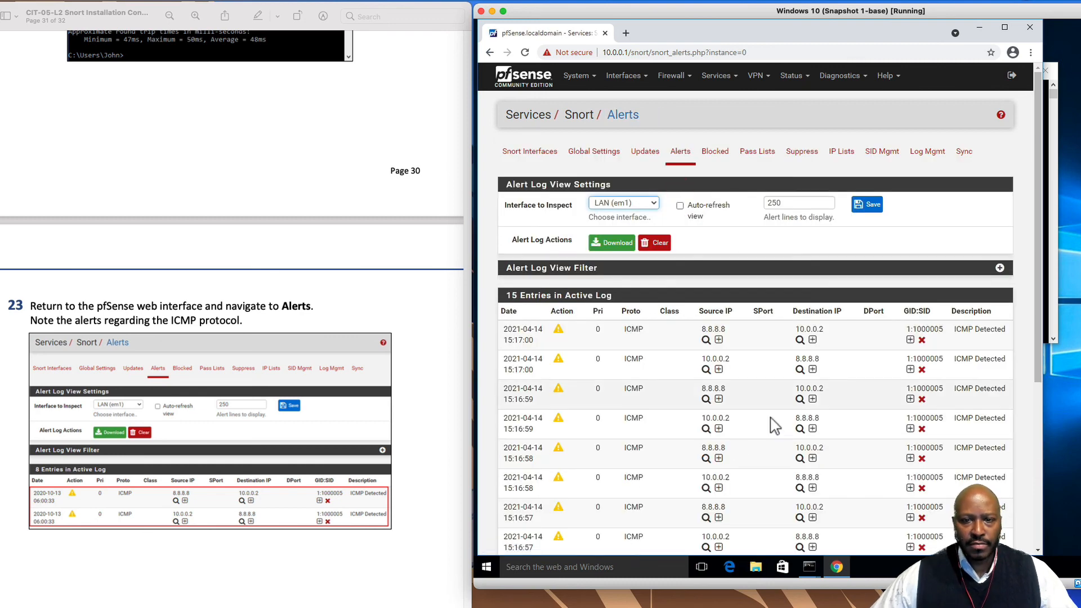
pyautogui.scroll(-3, 618, 458)
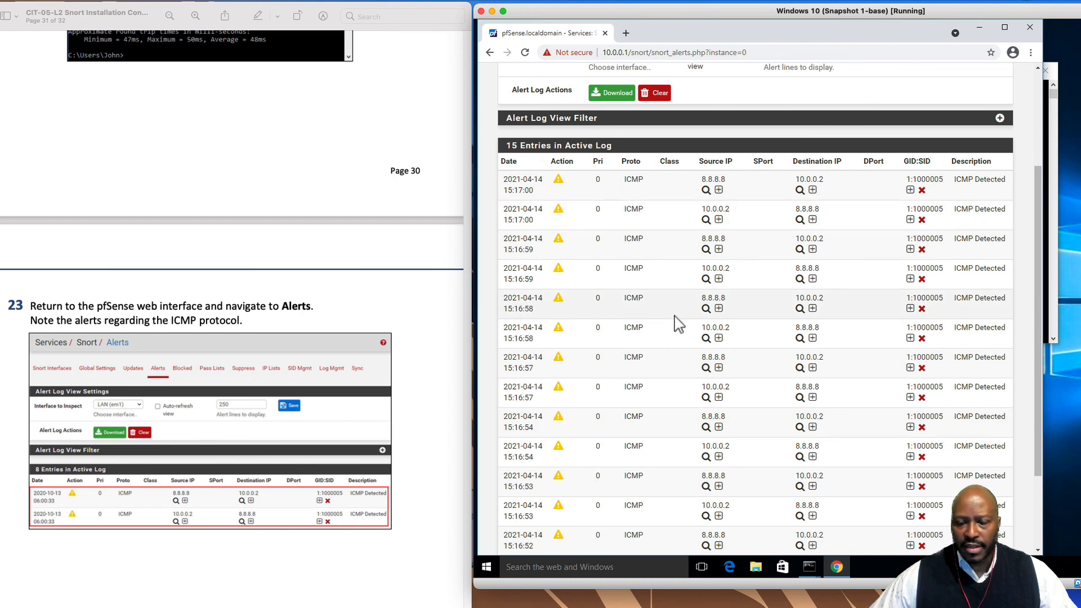
pyautogui.scroll(-10, 369, 474)
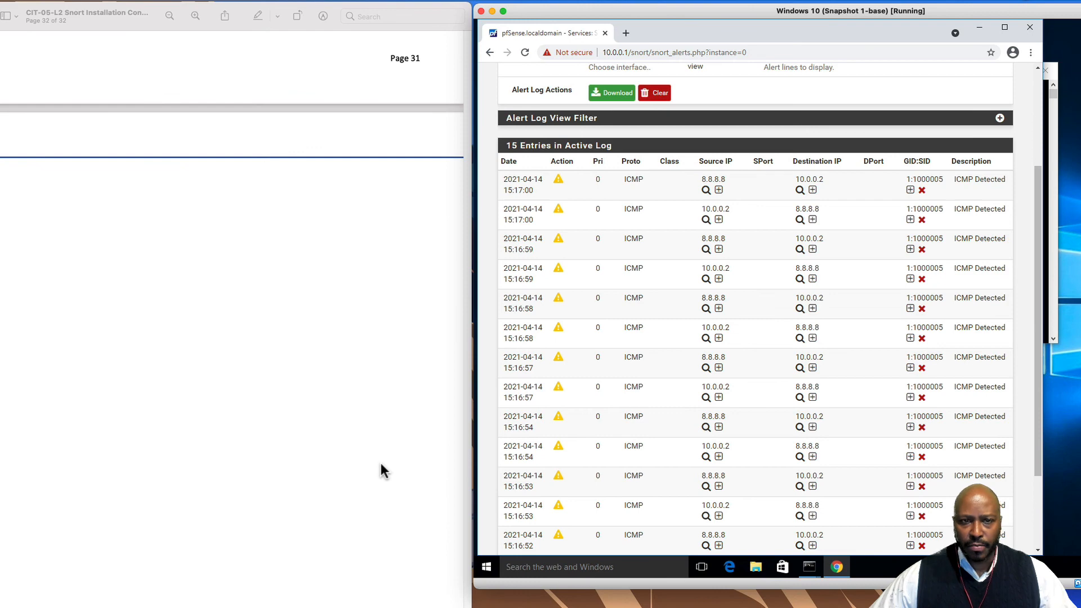
pyautogui.scroll(10, 382, 471)
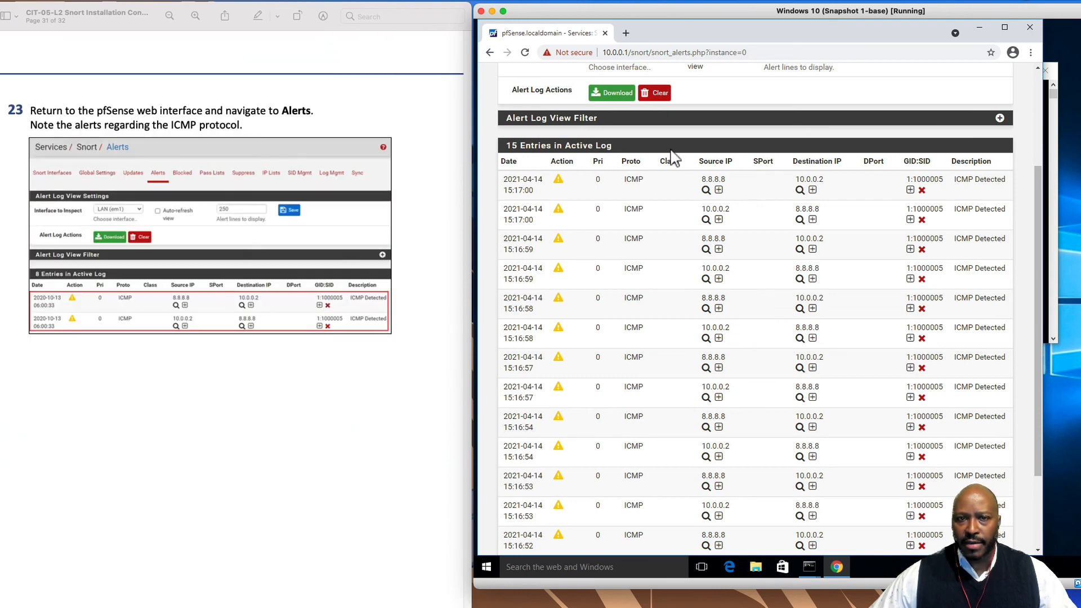
# Clear the LAN alerts log to 0 entries, confirming with OK
pyautogui.click(659, 96)
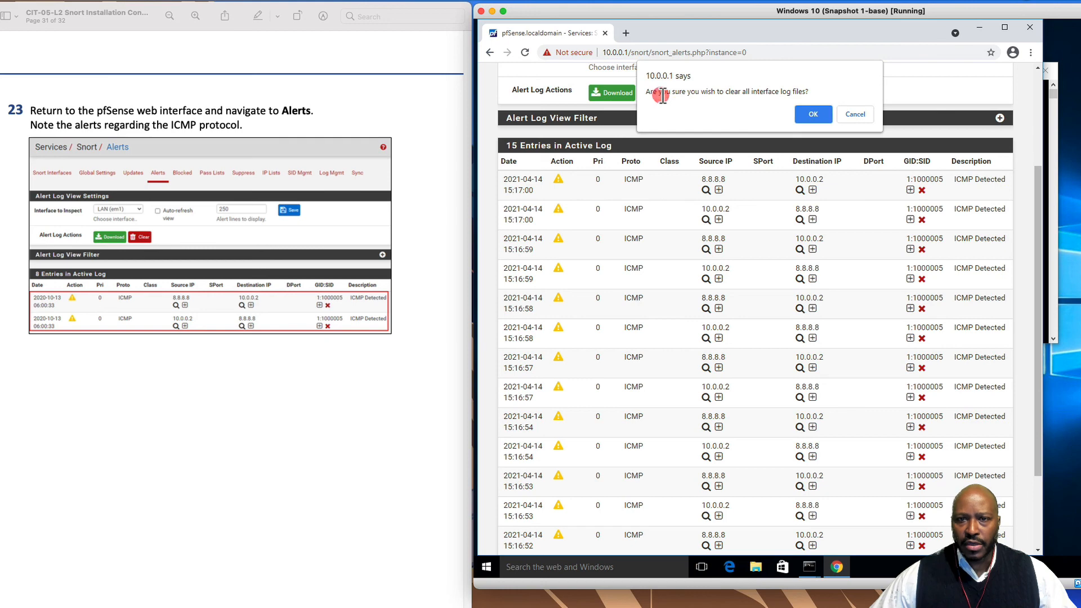
pyautogui.click(813, 113)
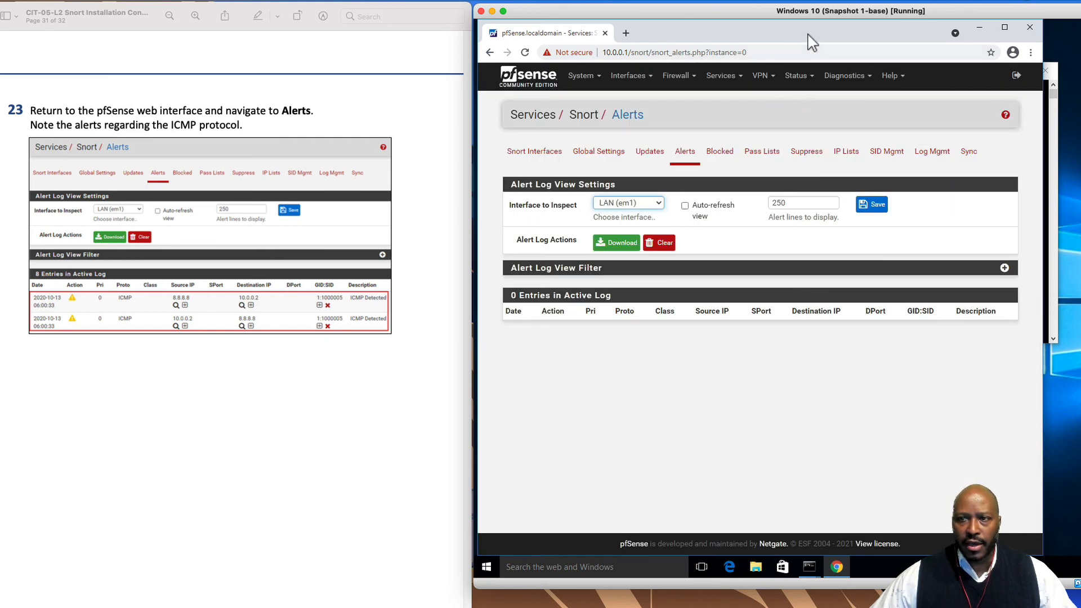
pyautogui.moveTo(812, 40); pyautogui.dragTo(1020, 40)
# Bring the console back beside the browser and rerun ping 8.8.8.8
pyautogui.moveTo(673, 74); pyautogui.dragTo(643, 73)
pyautogui.click(1023, 338)
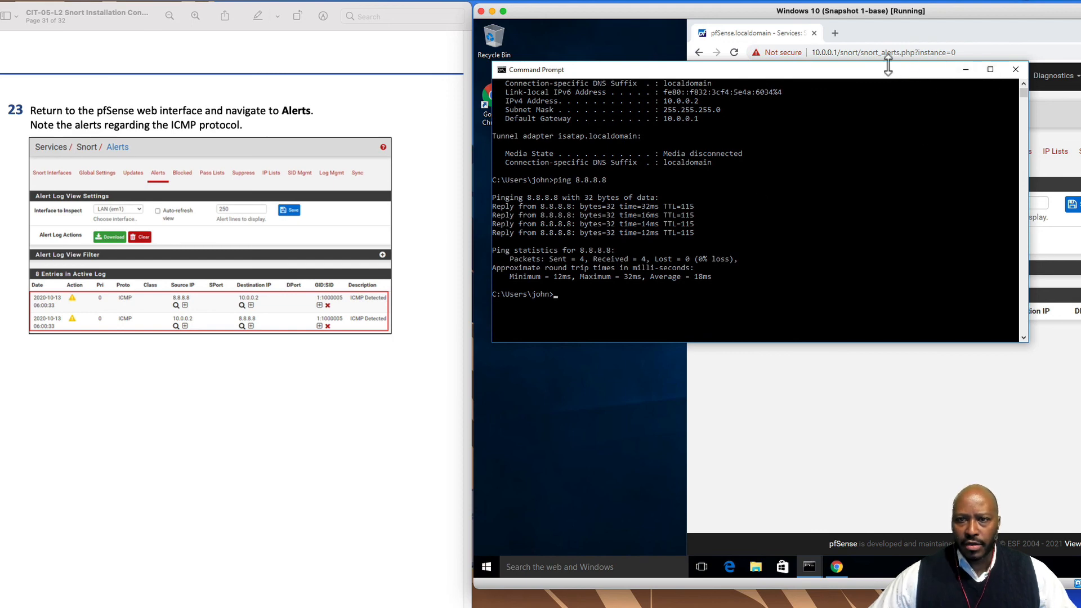
pyautogui.moveTo(888, 73); pyautogui.dragTo(890, 20)
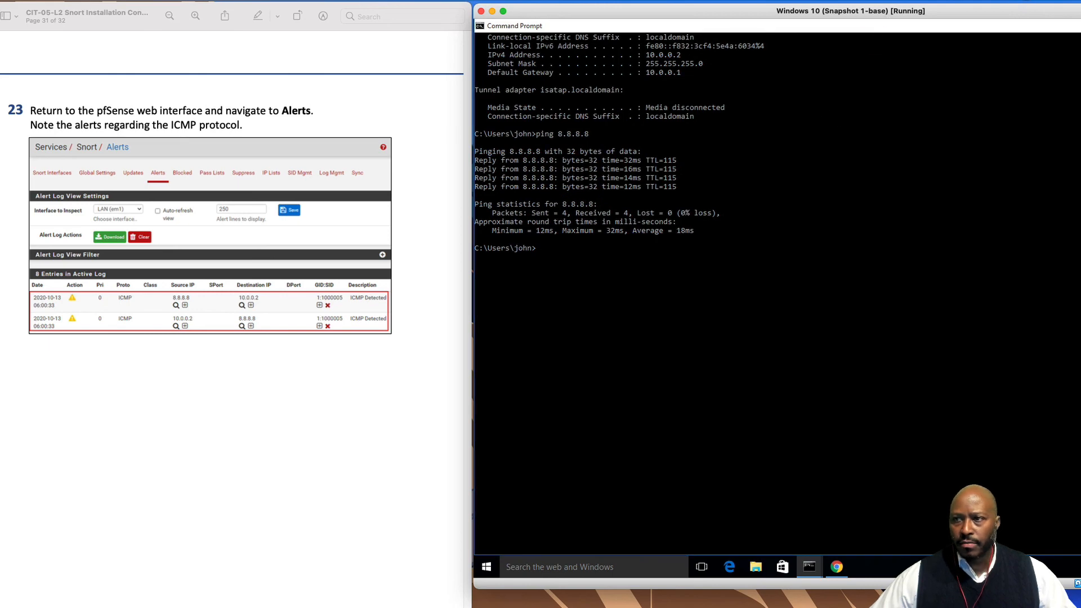
pyautogui.press('super+Down')
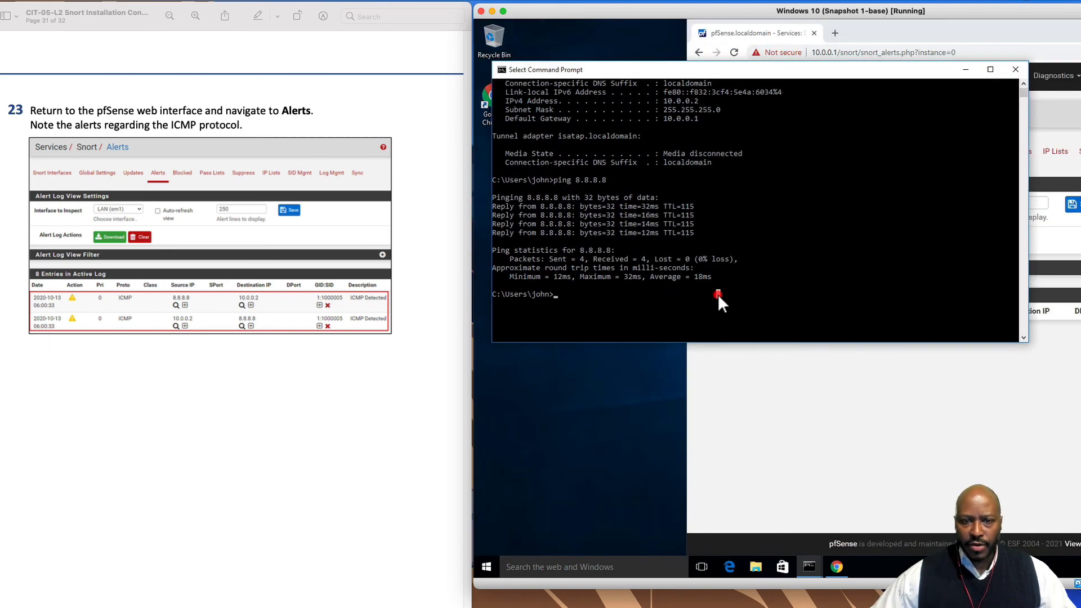
pyautogui.press('Up')
pyautogui.press('Return')
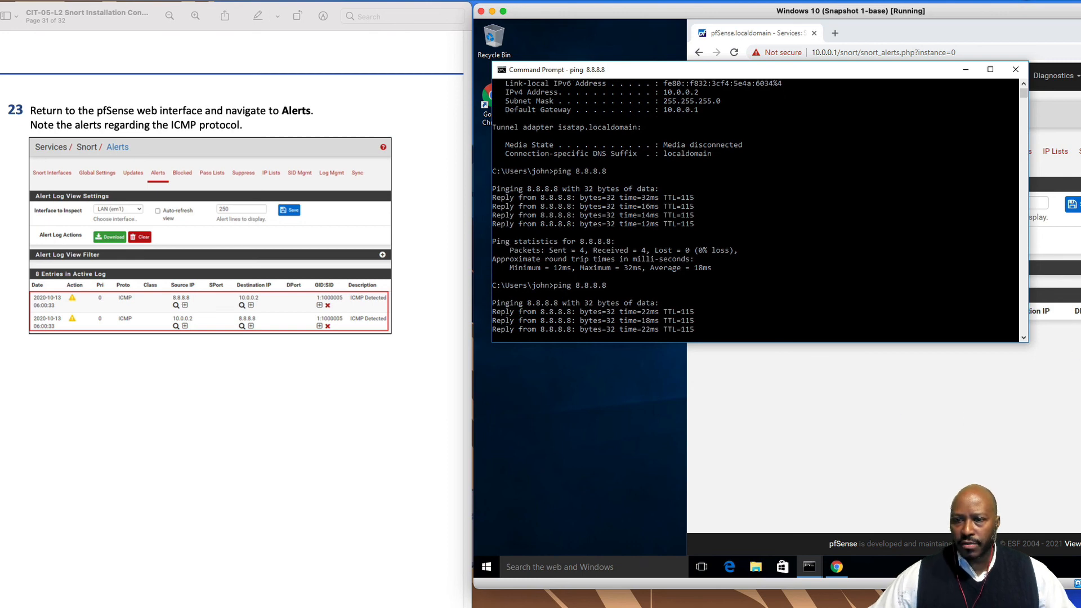
# Reload the pfSense Alerts page to show 8 new ICMP entries between 10.0.0.2 and 8.8.8.8
pyautogui.click(1035, 422)
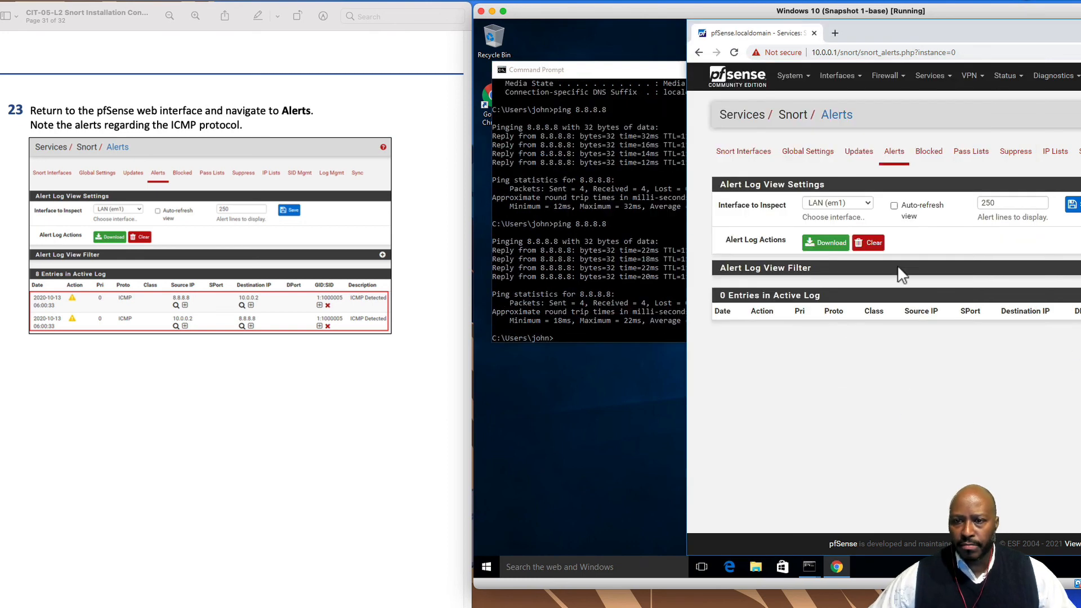
pyautogui.rightClick(910, 250)
pyautogui.click(945, 279)
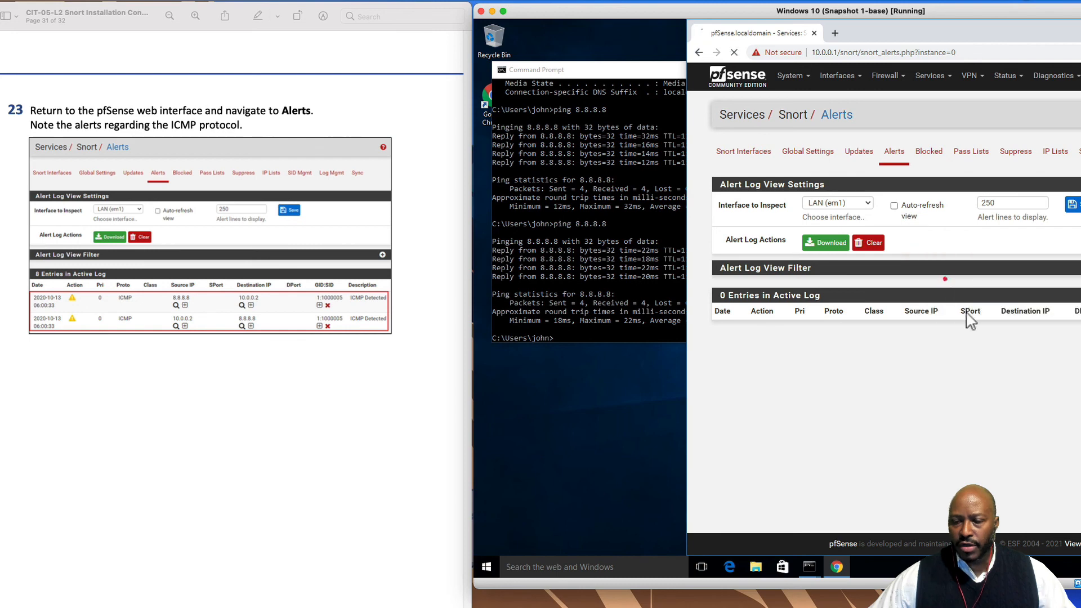
pyautogui.scroll(-1, 1016, 411)
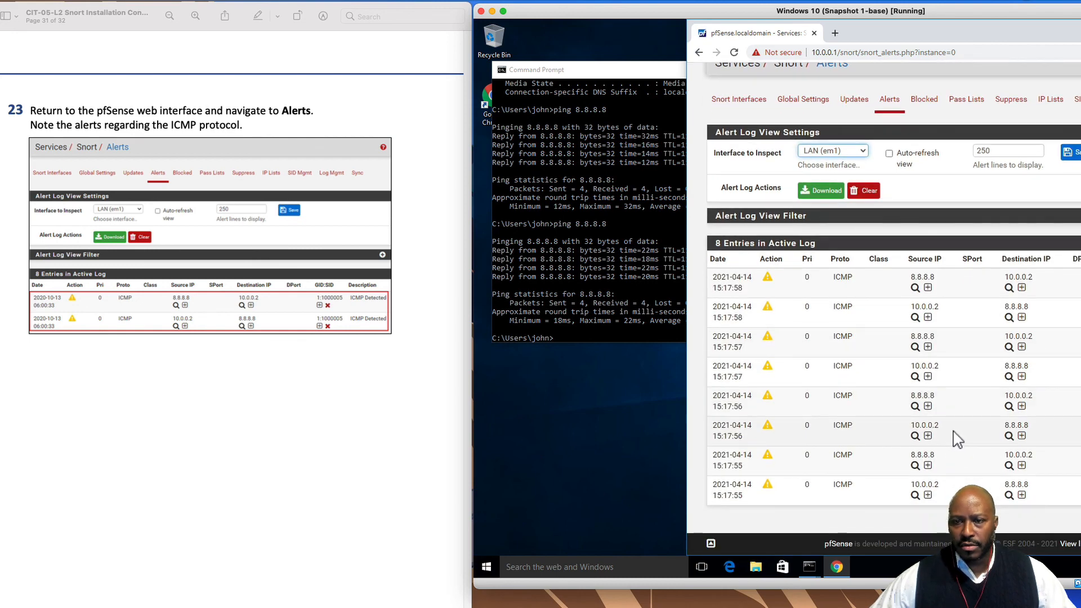
pyautogui.scroll(1, 957, 438)
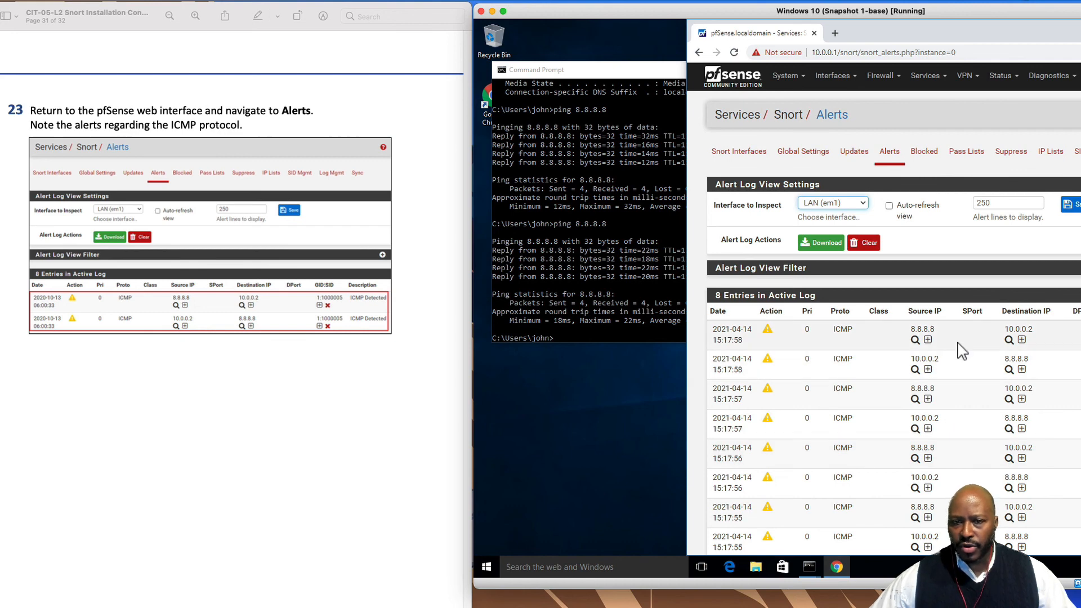
pyautogui.scroll(-10, 388, 596)
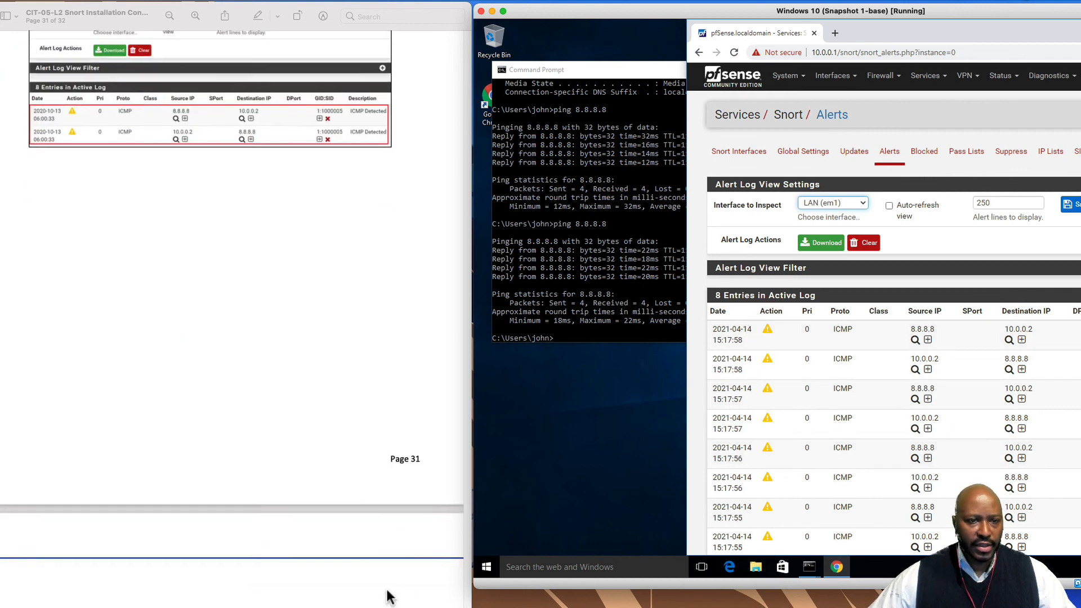
pyautogui.scroll(-2, 388, 593)
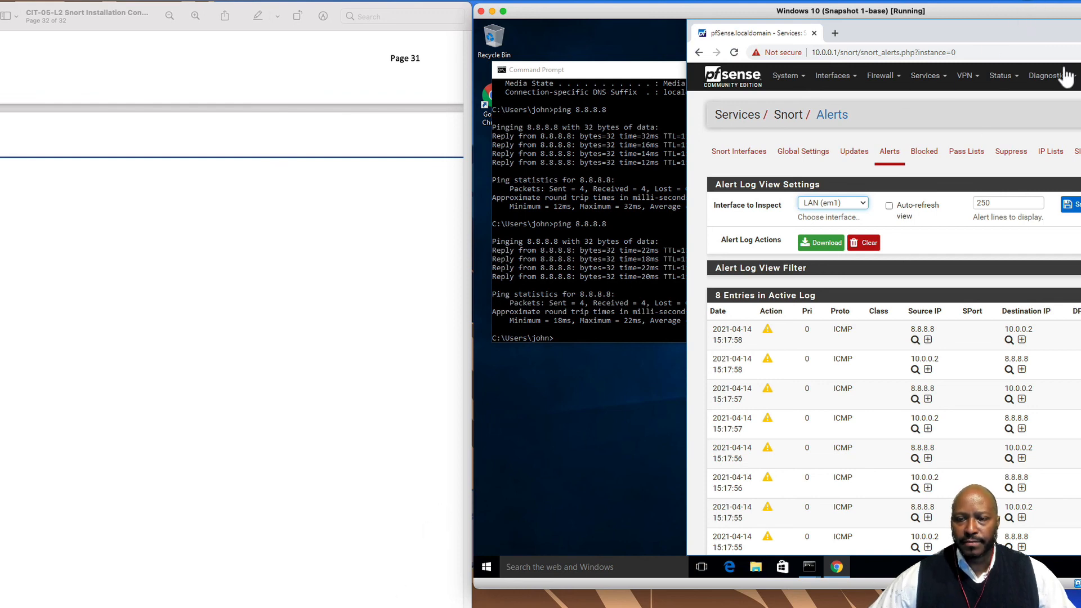
pyautogui.click(1050, 5)
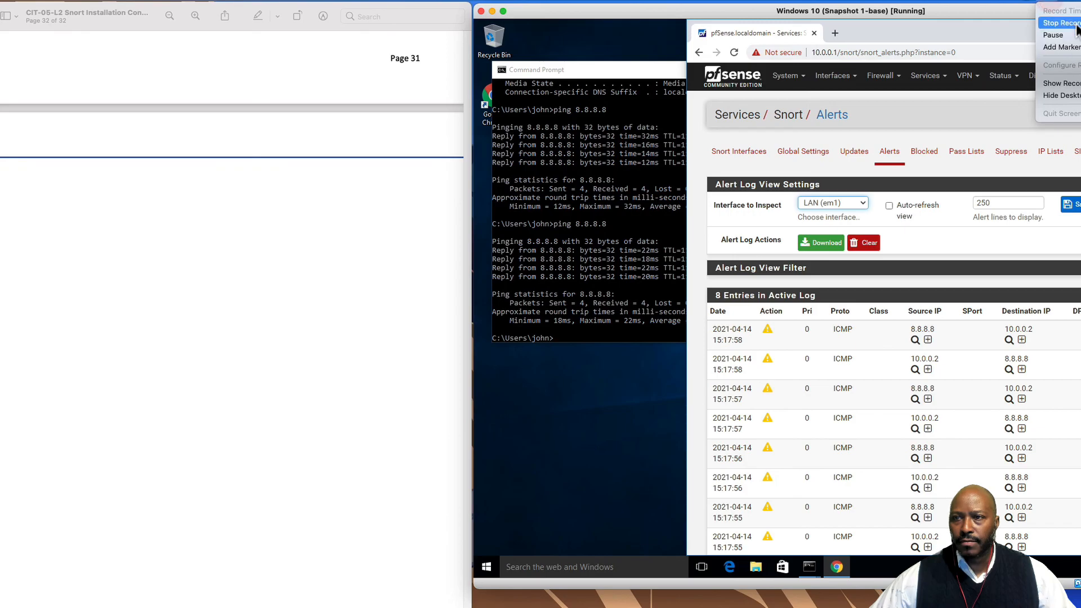